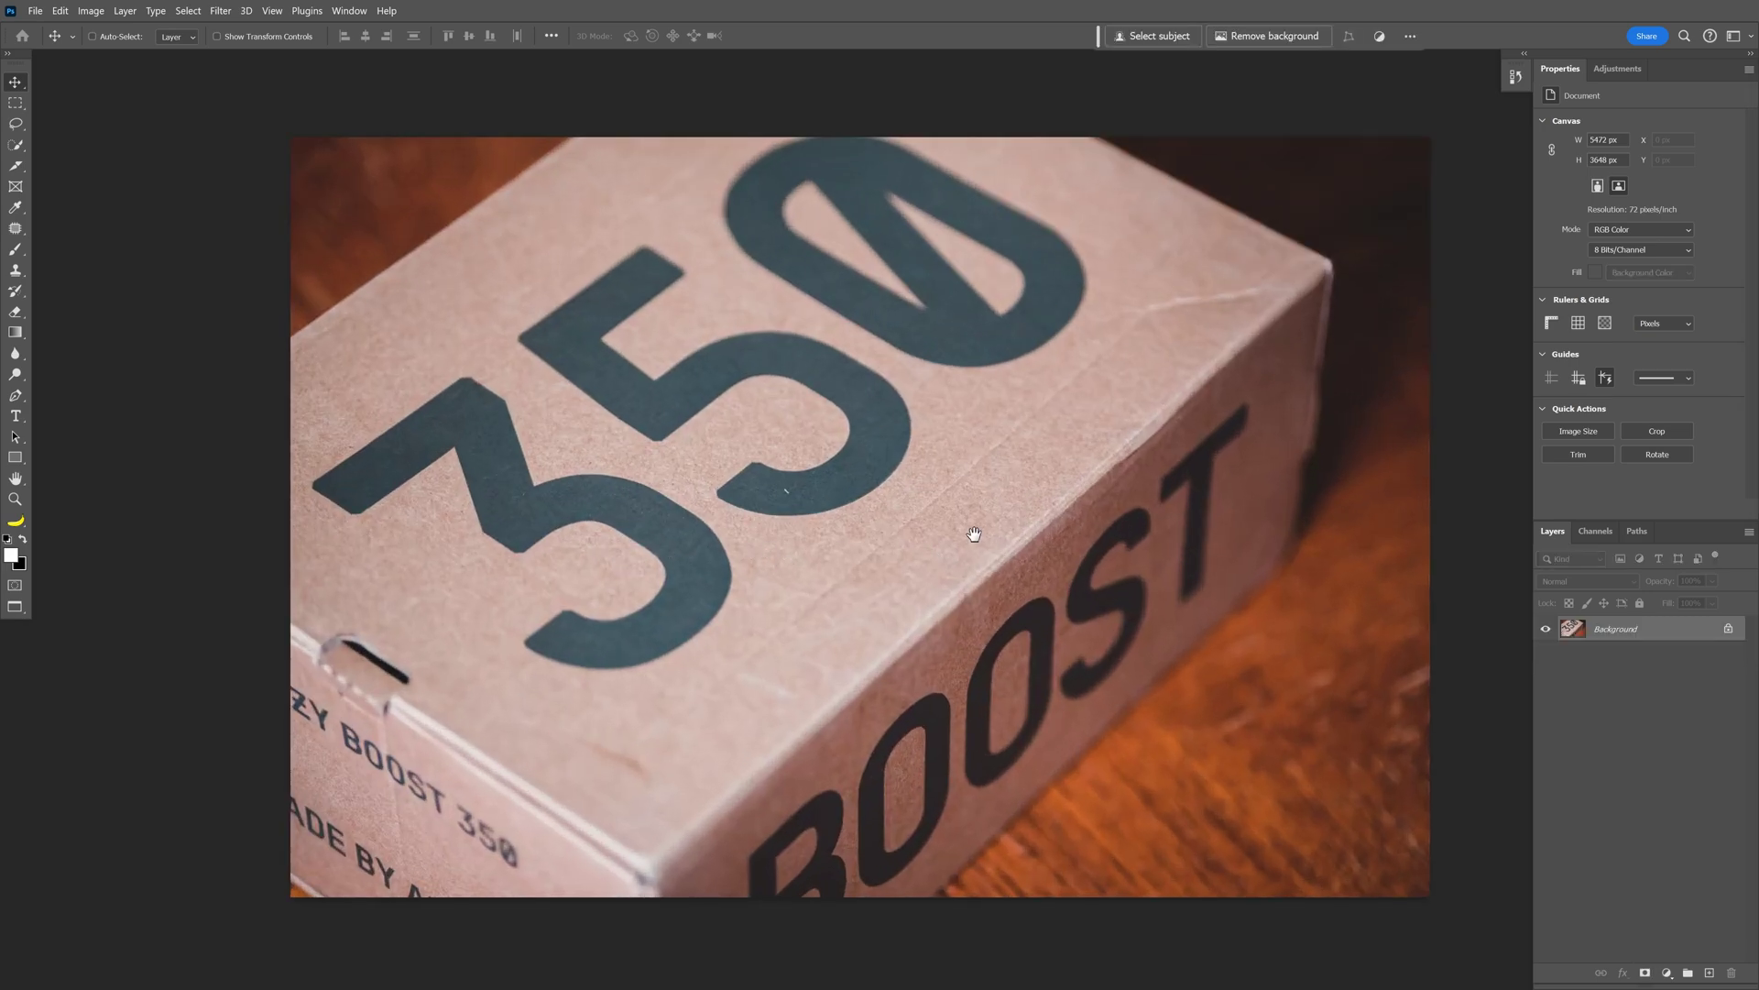
- Lasso-select the 3 and 5 digits printed on the box
scroll(871, 217, "up", 1)
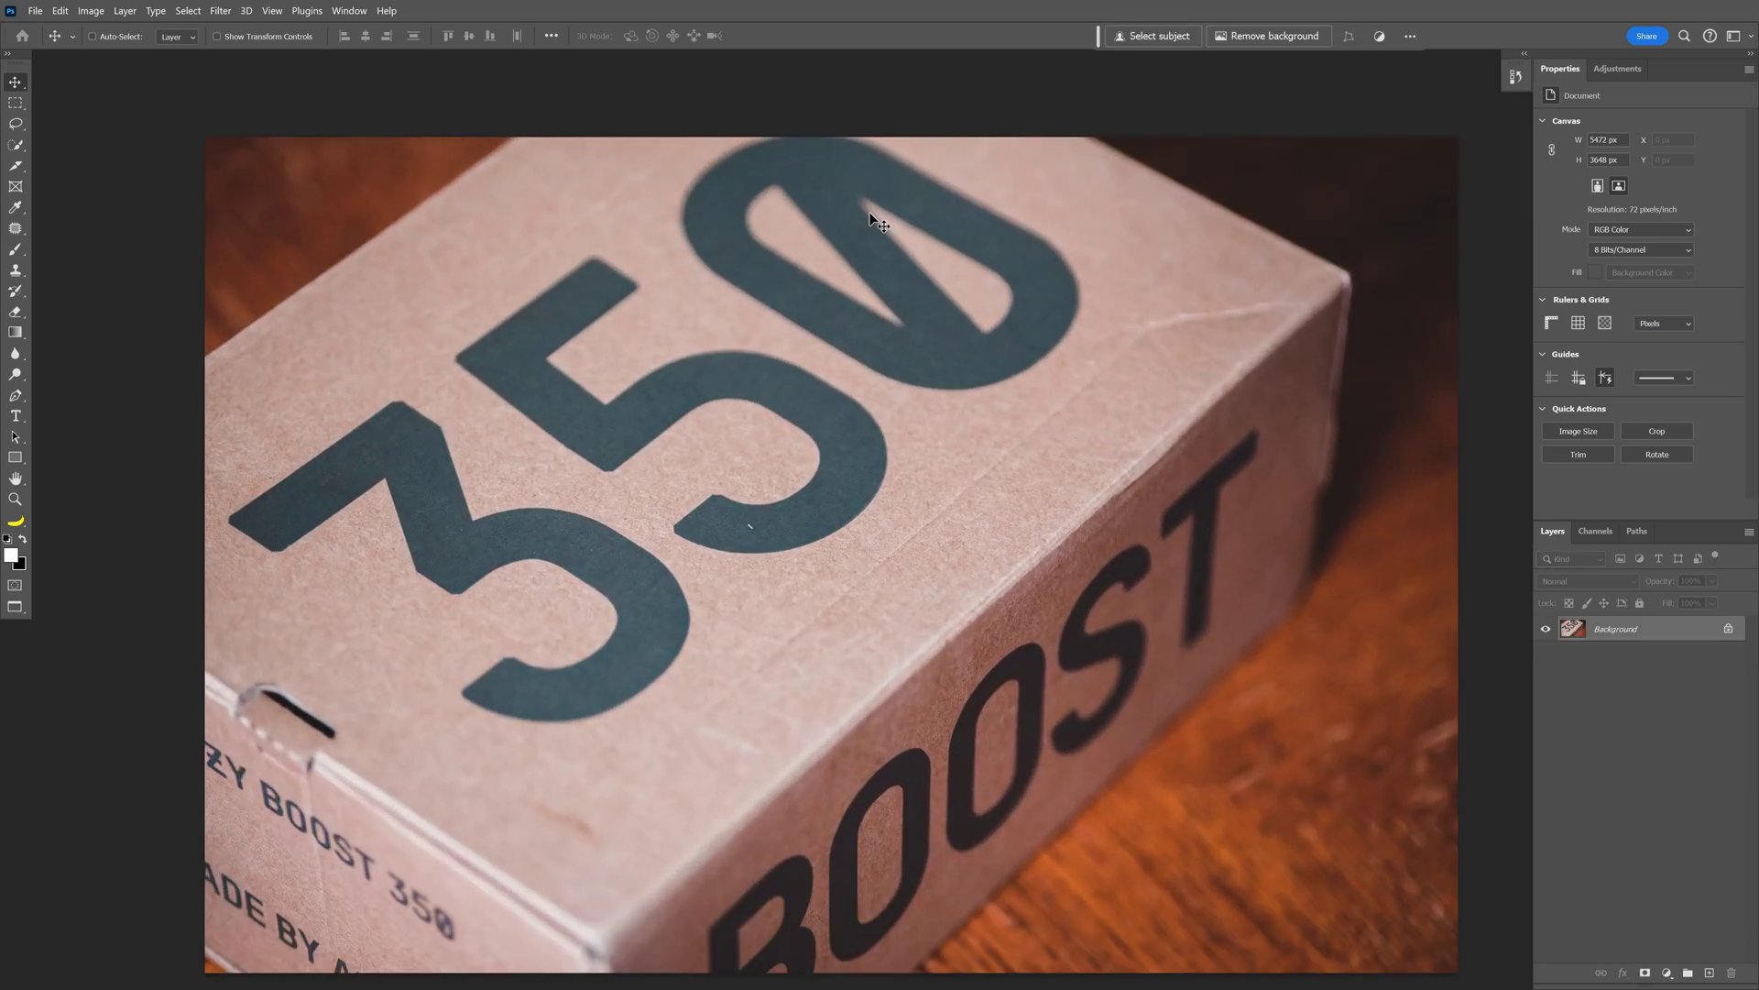
left_click(18, 124)
mouse_move(591, 230)
left_mouse_down()
mouse_move(415, 365)
mouse_move(574, 502)
mouse_move(731, 582)
mouse_move(961, 146)
left_mouse_up()
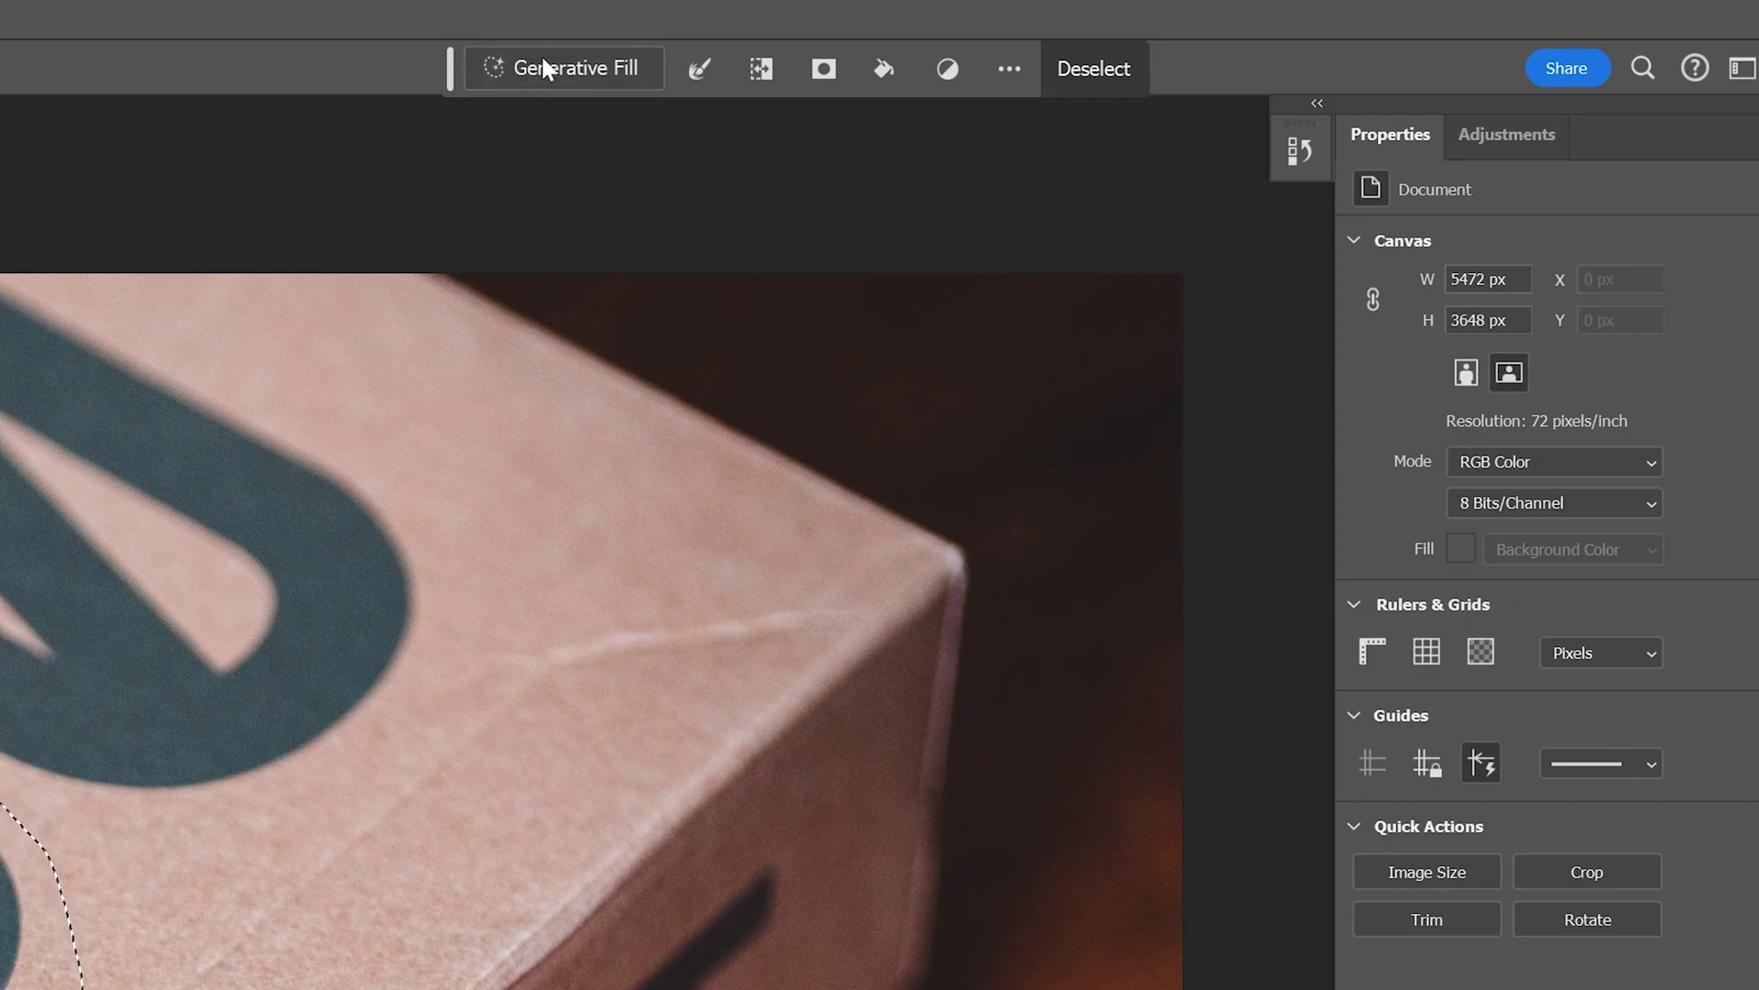
- Run Generative Fill to erase the selected digits, then delete the generated layers
left_click(1144, 28)
left_click(1158, 66)
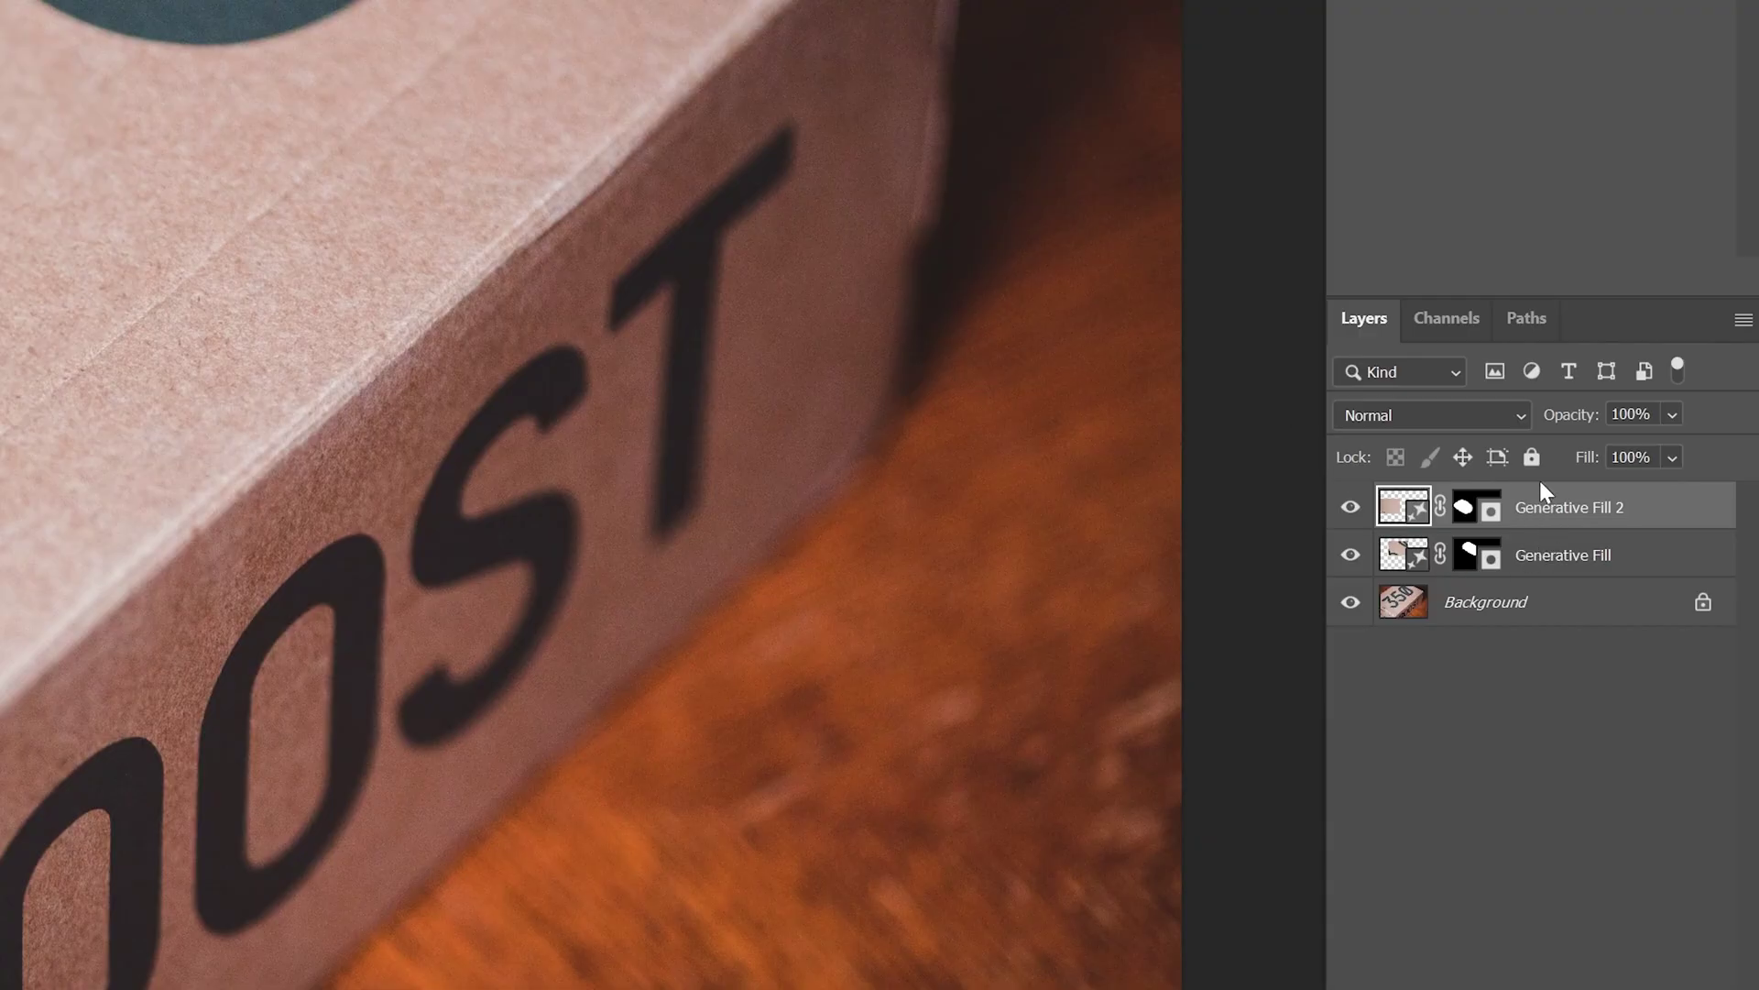
left_click(1645, 648, "shift")
key("Delete")
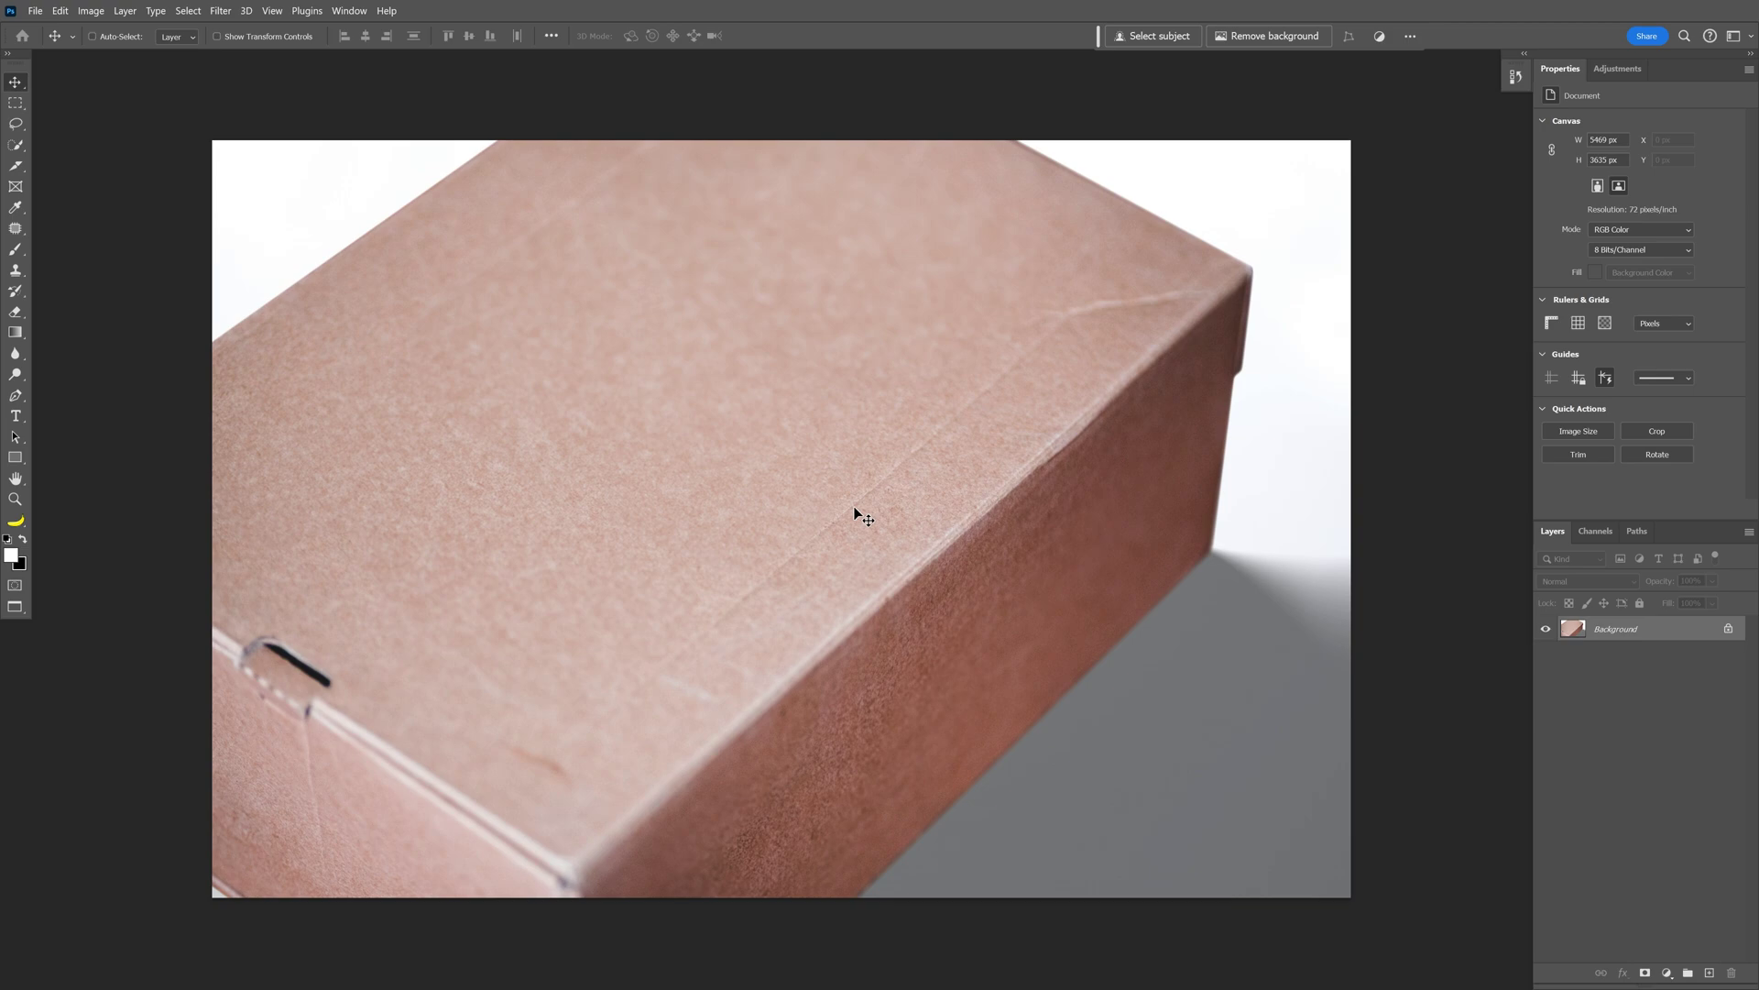
- Unlock the Background into Layer 0 and measure the box's long edge with the Ruler Tool (about 2392 px)
left_click(1728, 631)
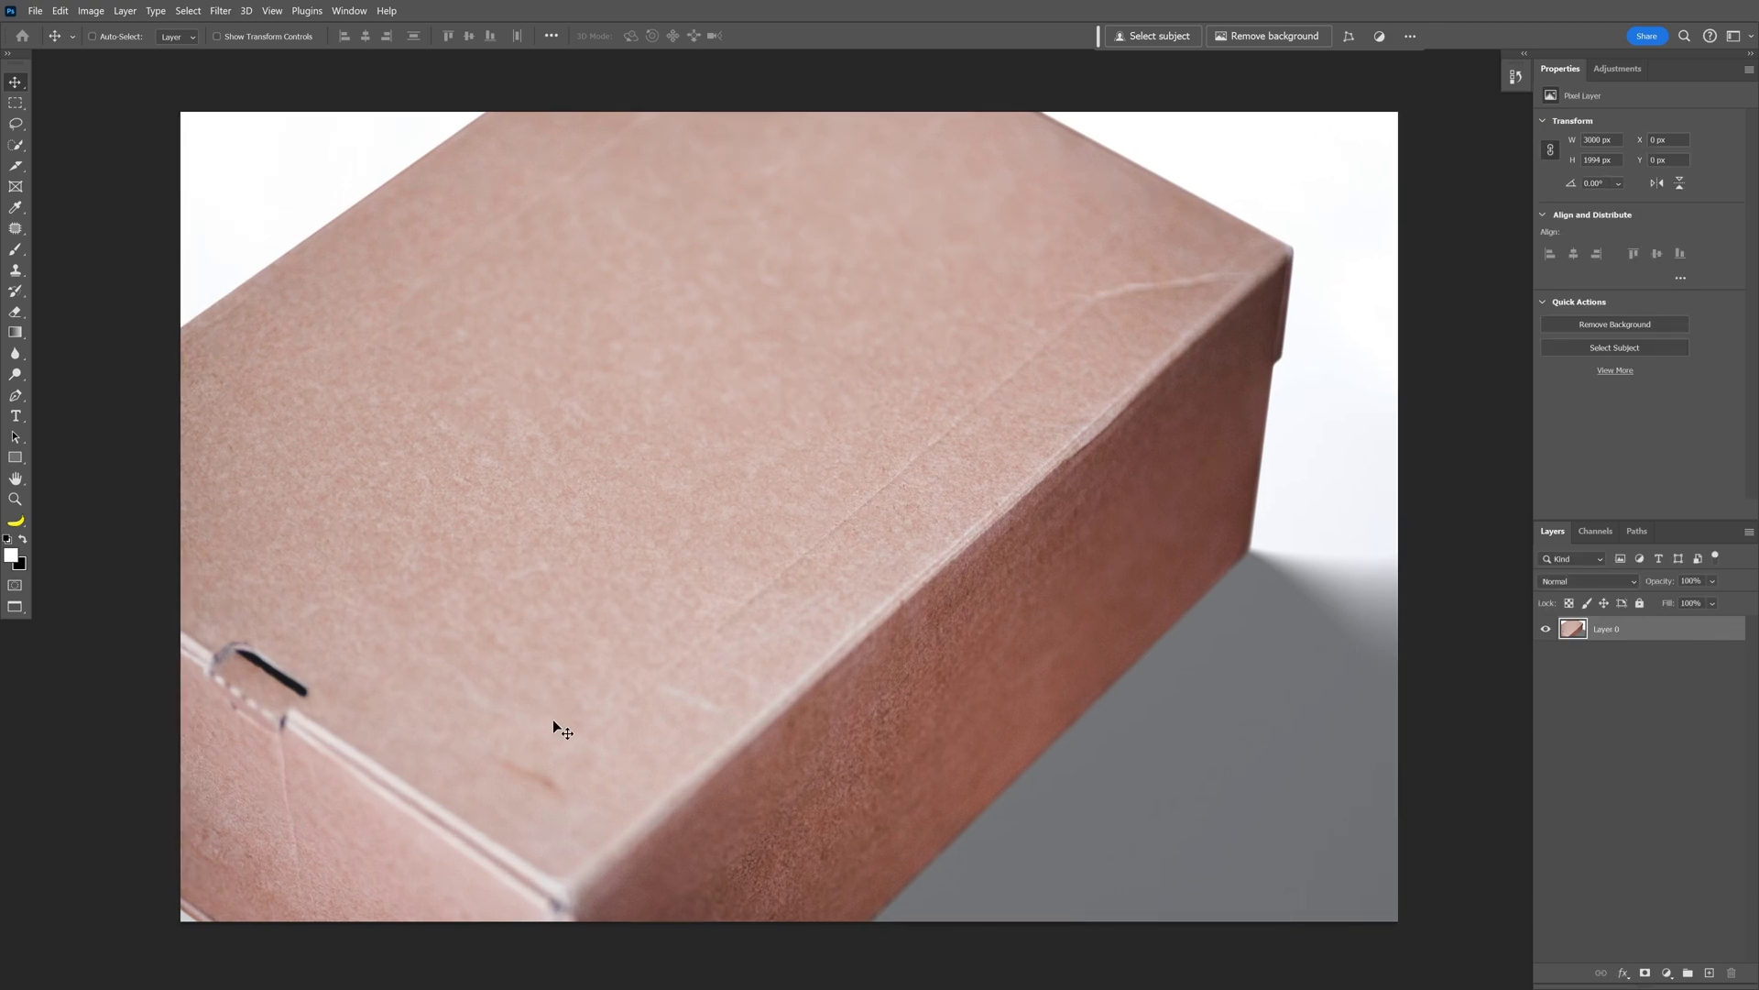
left_click(16, 208)
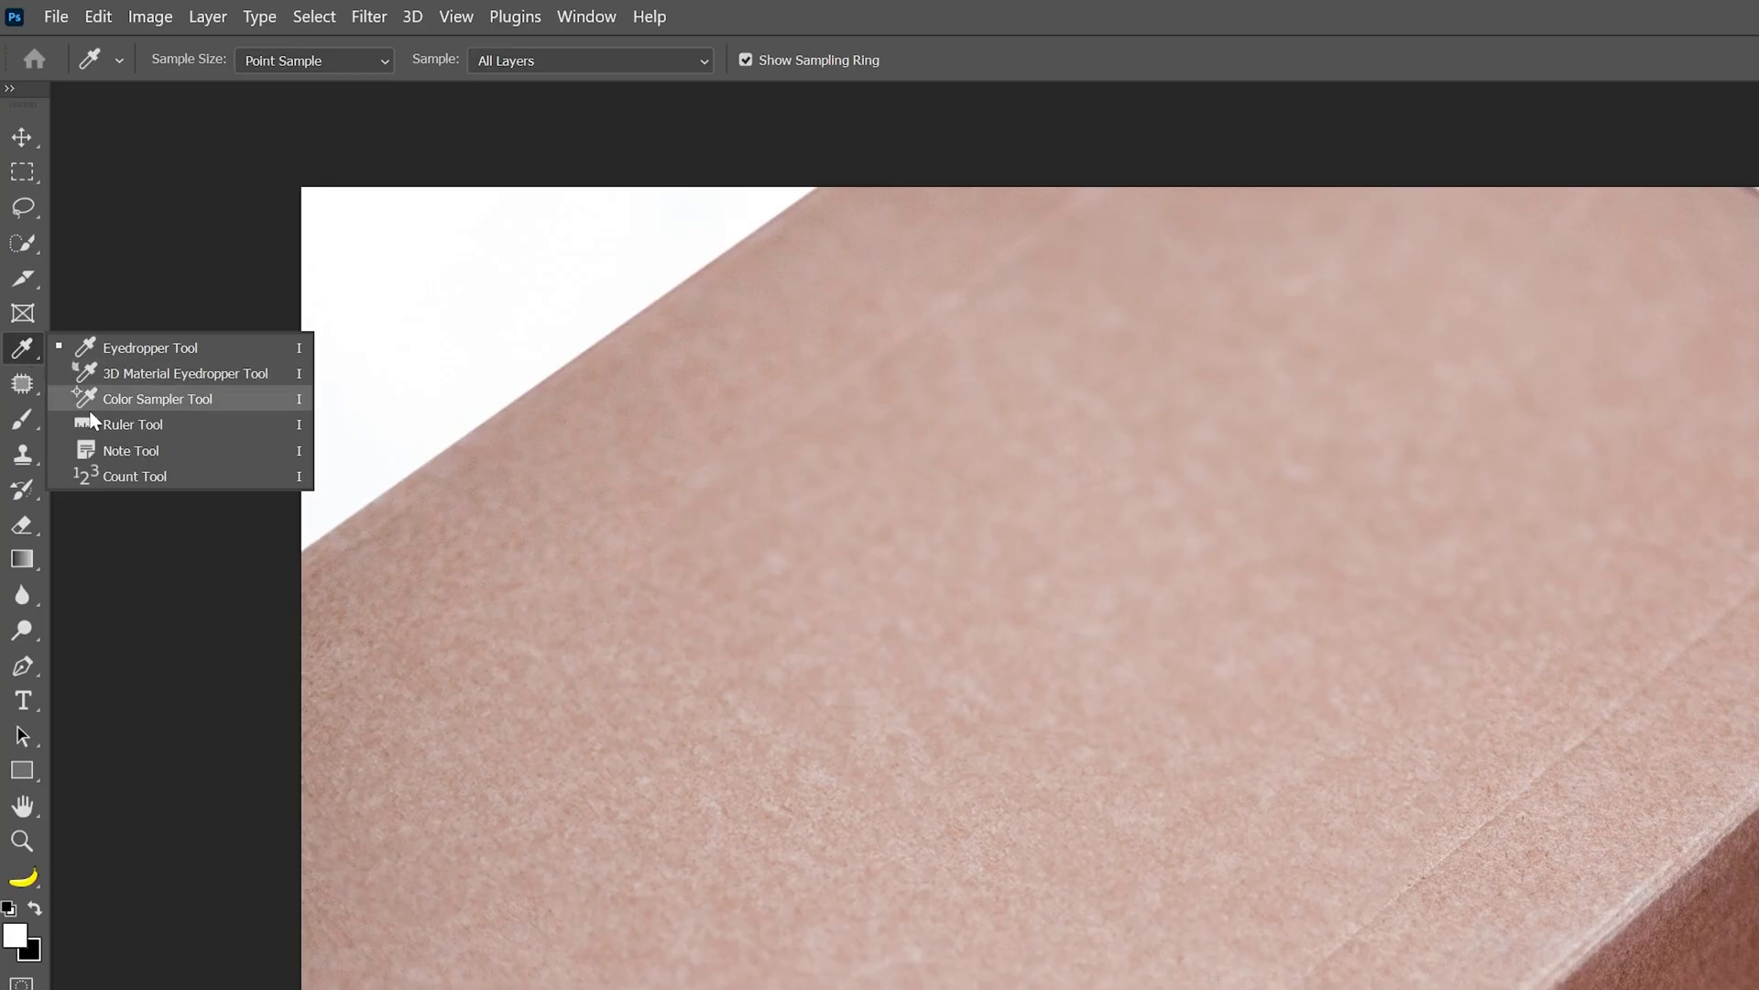
left_click(188, 426)
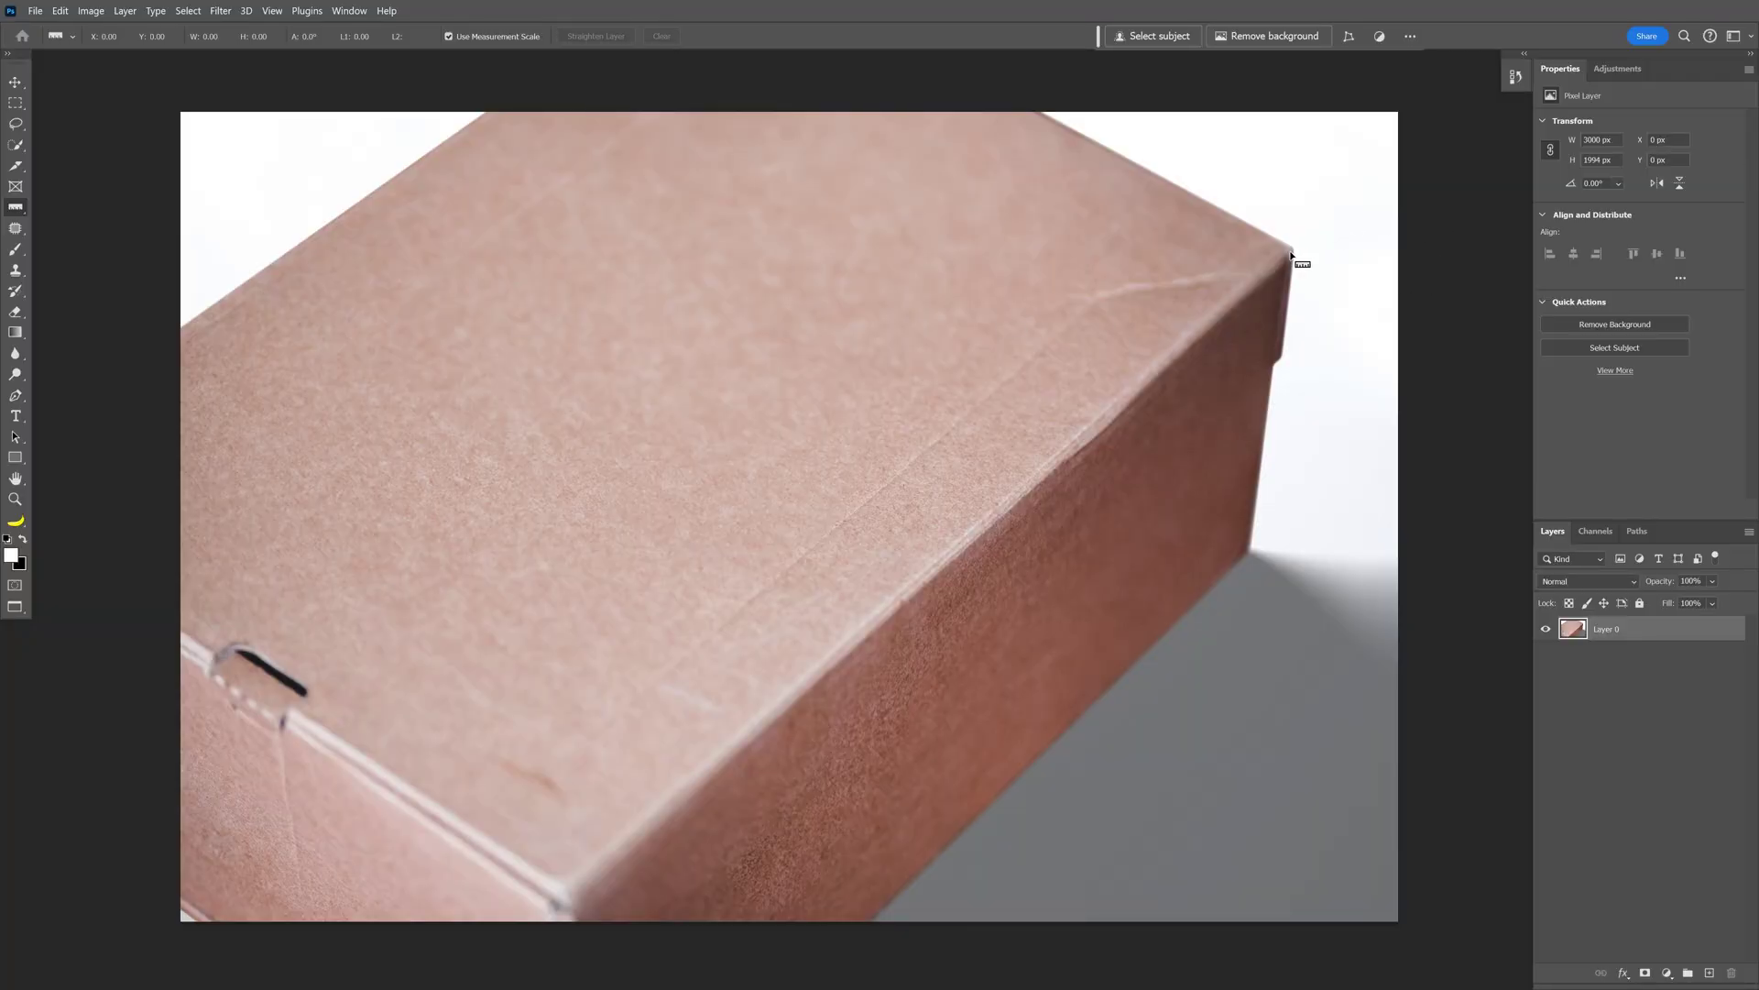
mouse_move(1288, 251)
left_mouse_down()
mouse_move(793, 608)
mouse_move(566, 902)
left_mouse_up()
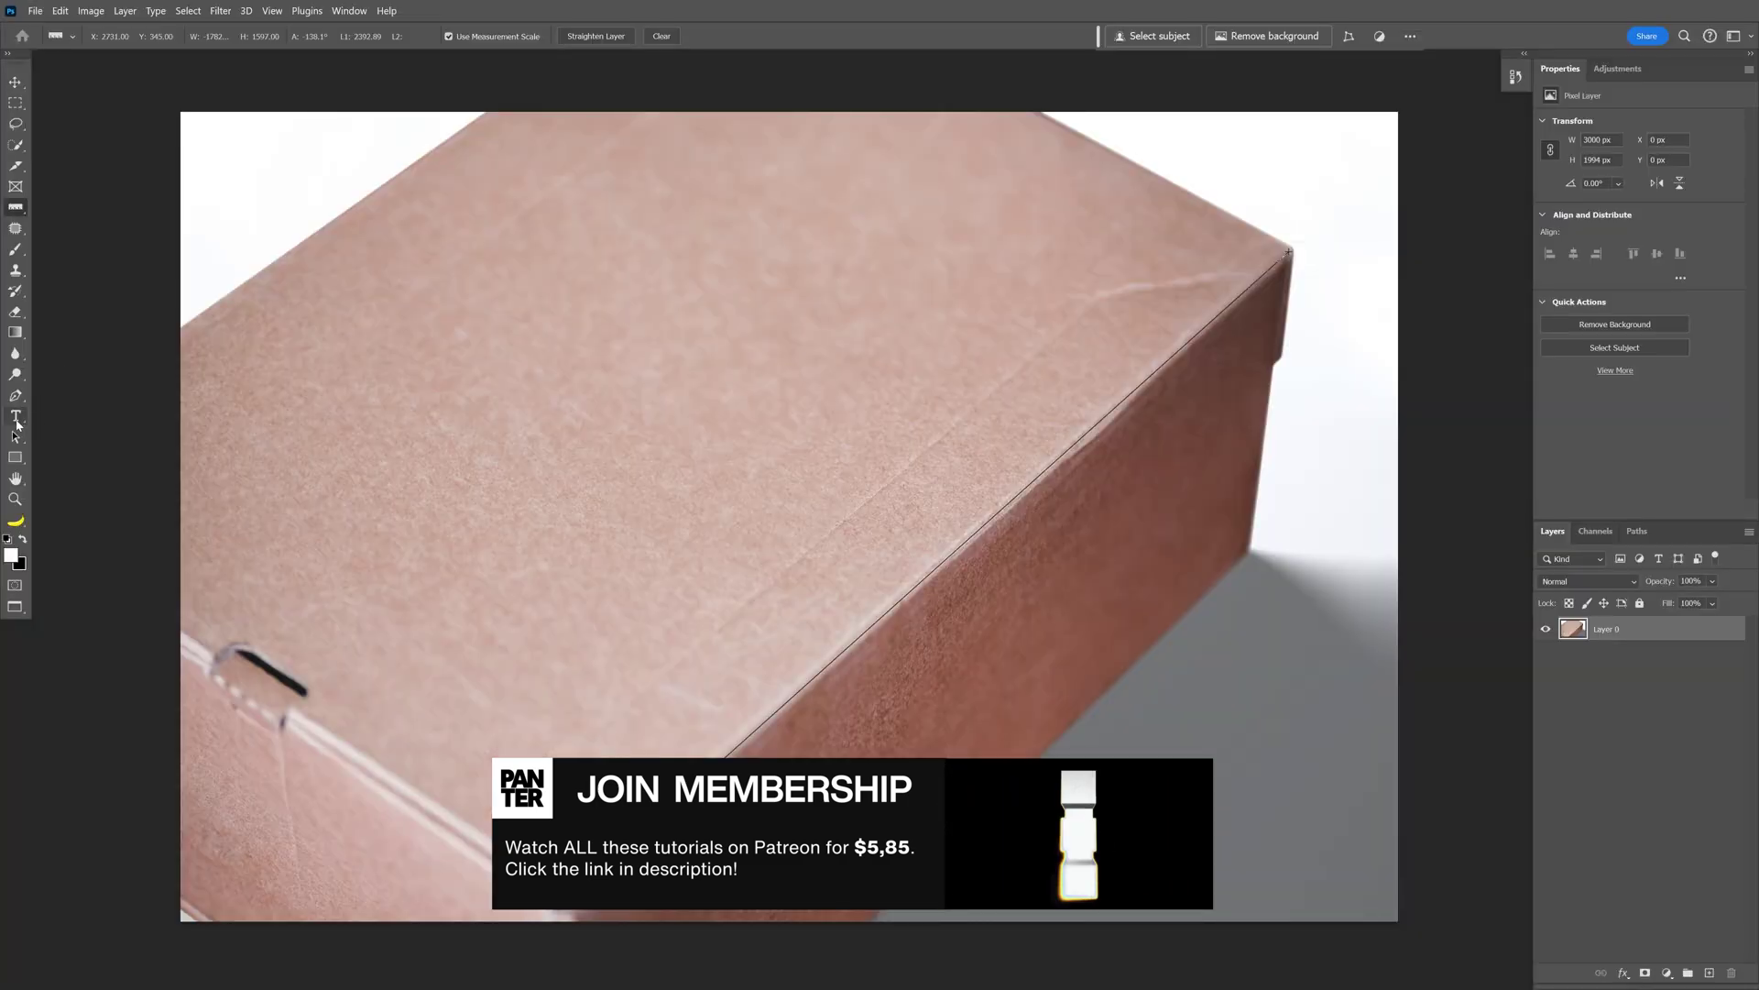
- Add a '2392' type label and move it onto the box's long edge
left_click(16, 417)
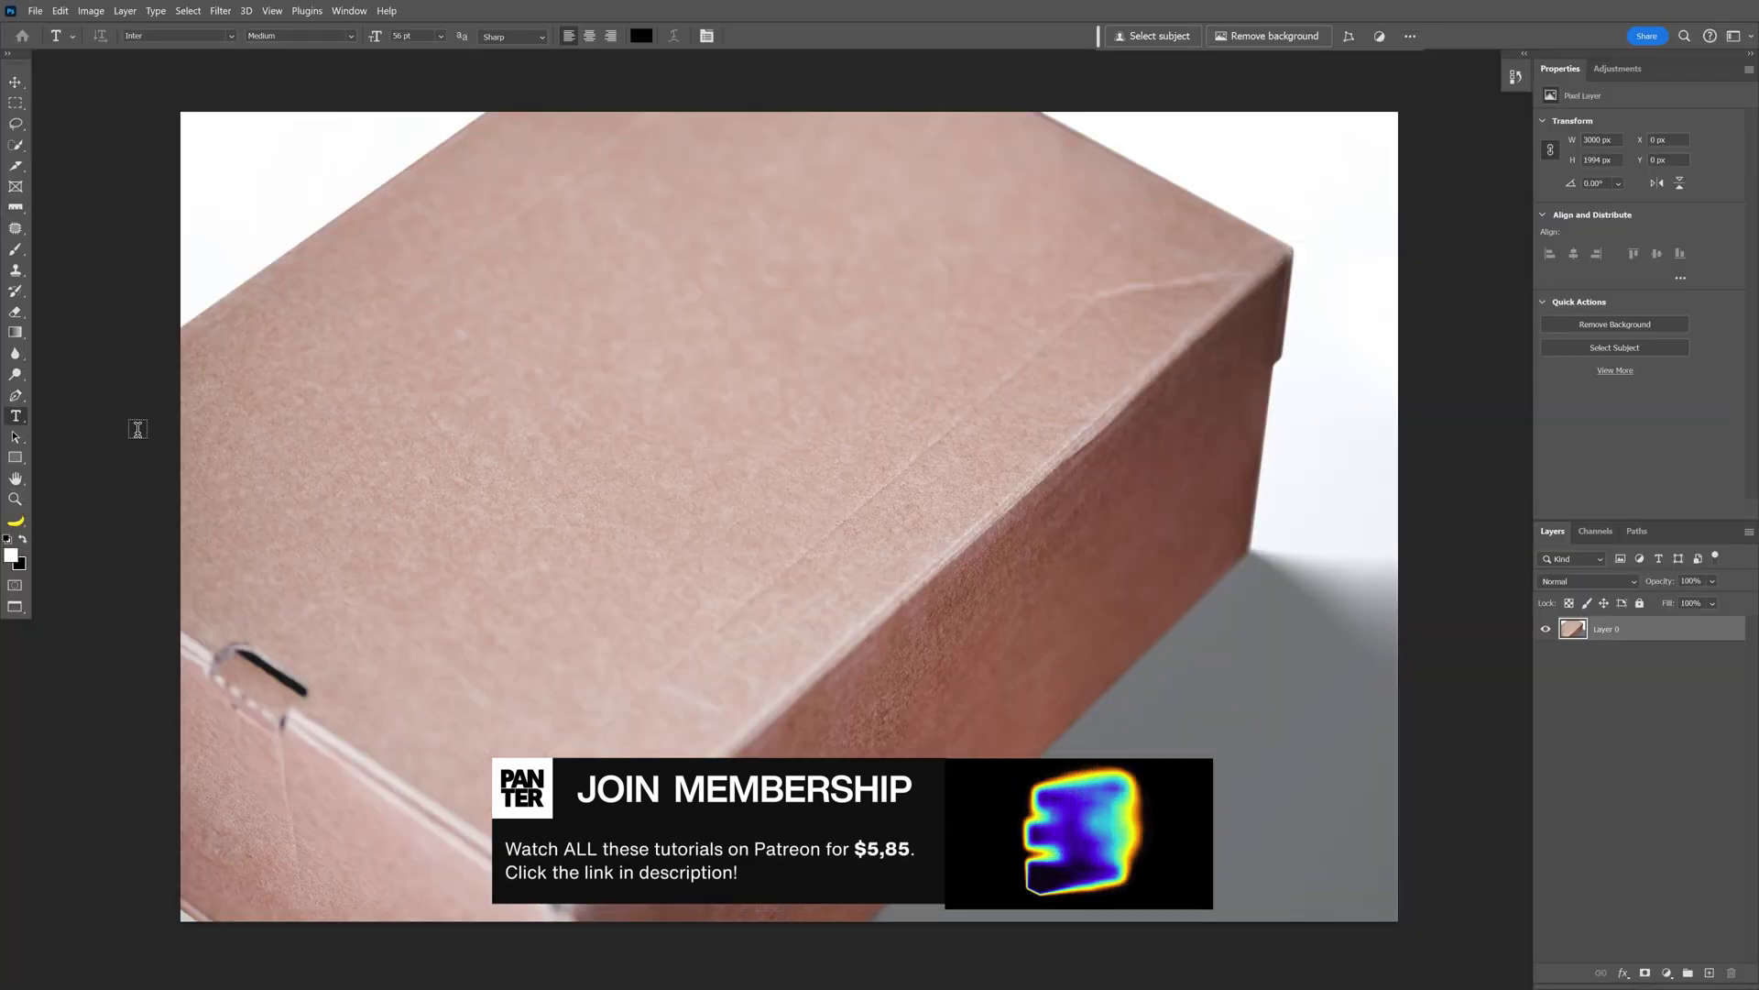
left_click(753, 477)
type("2392")
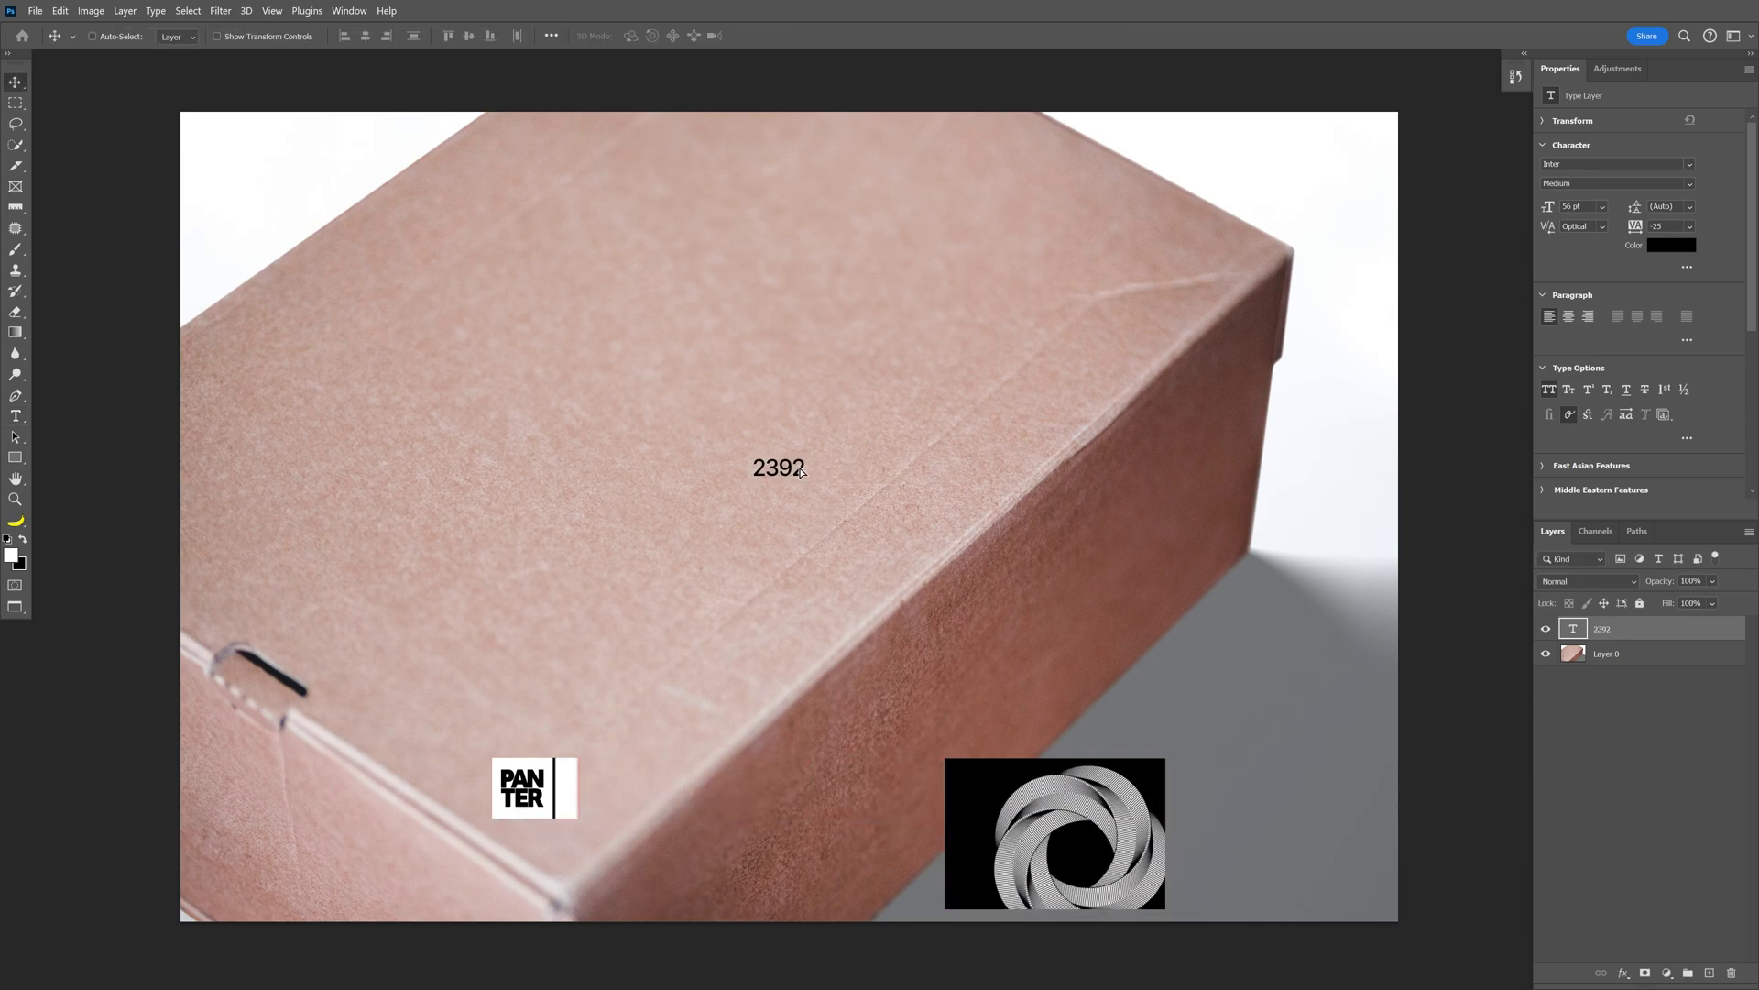
key("ctrl+Return")
left_click_drag(771, 467, 980, 549)
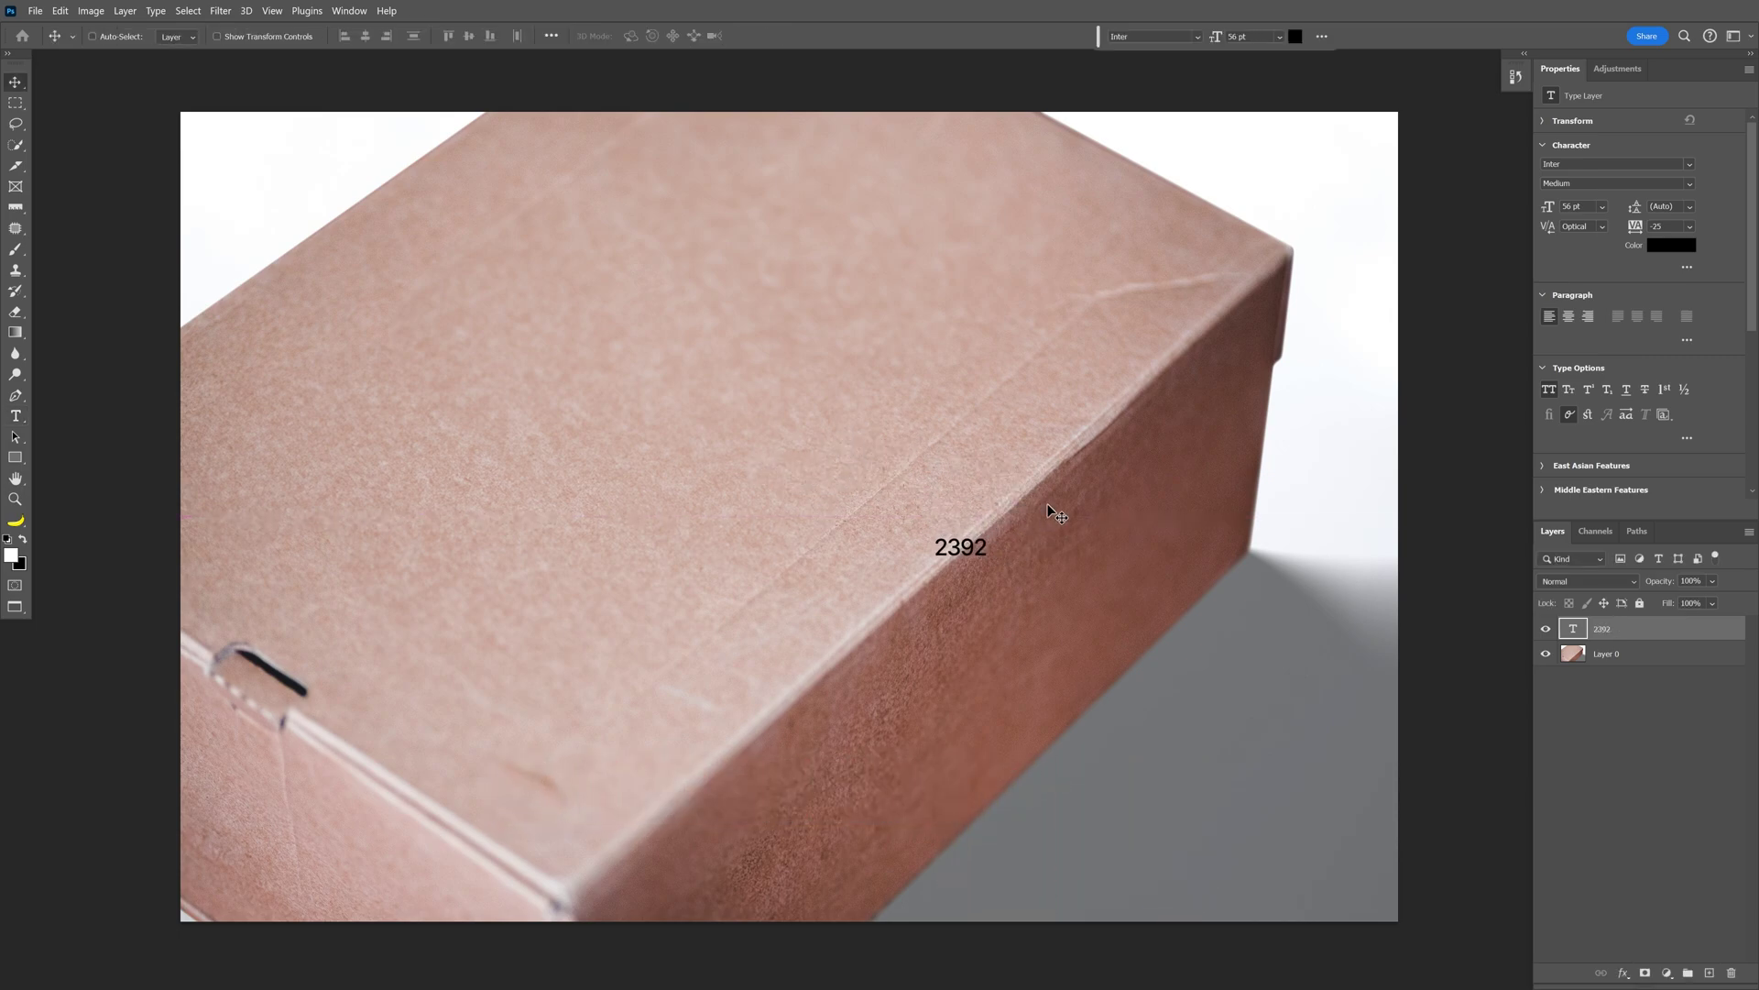
- Measure the box's front lower edge and right corner height with the Ruler Tool
left_click(16, 207)
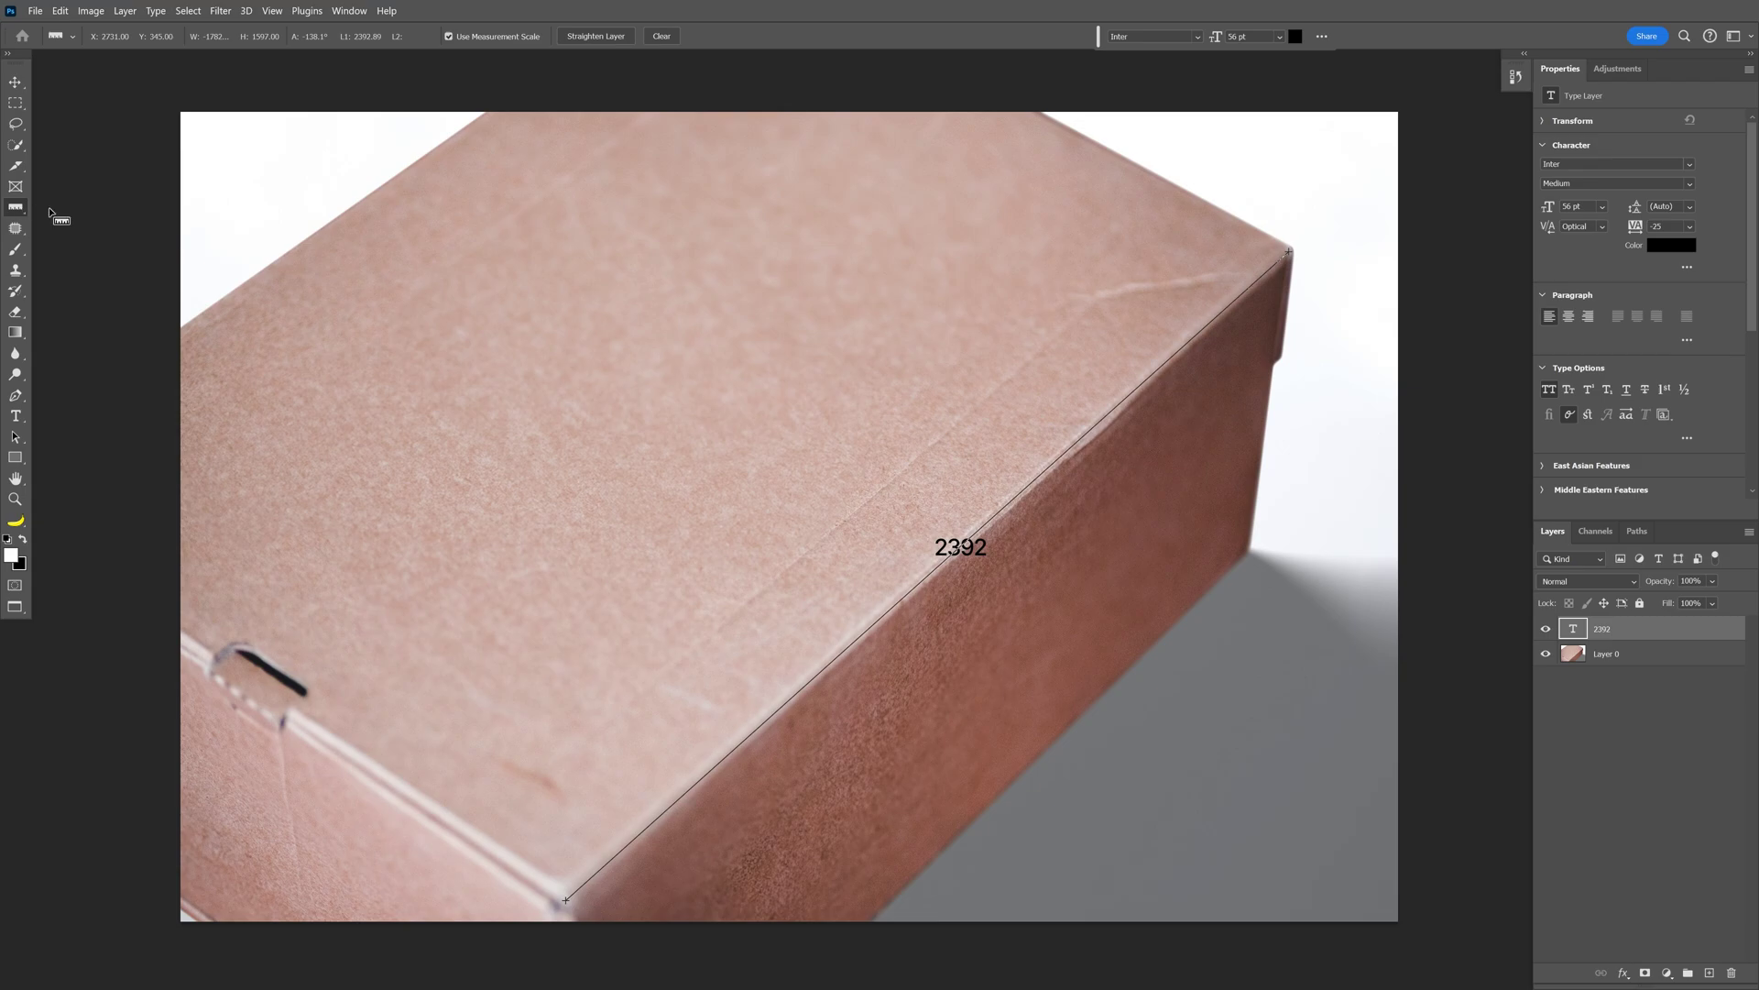
left_click_drag(1288, 251, 53, 523)
left_click_drag(373, 479, 701, 469)
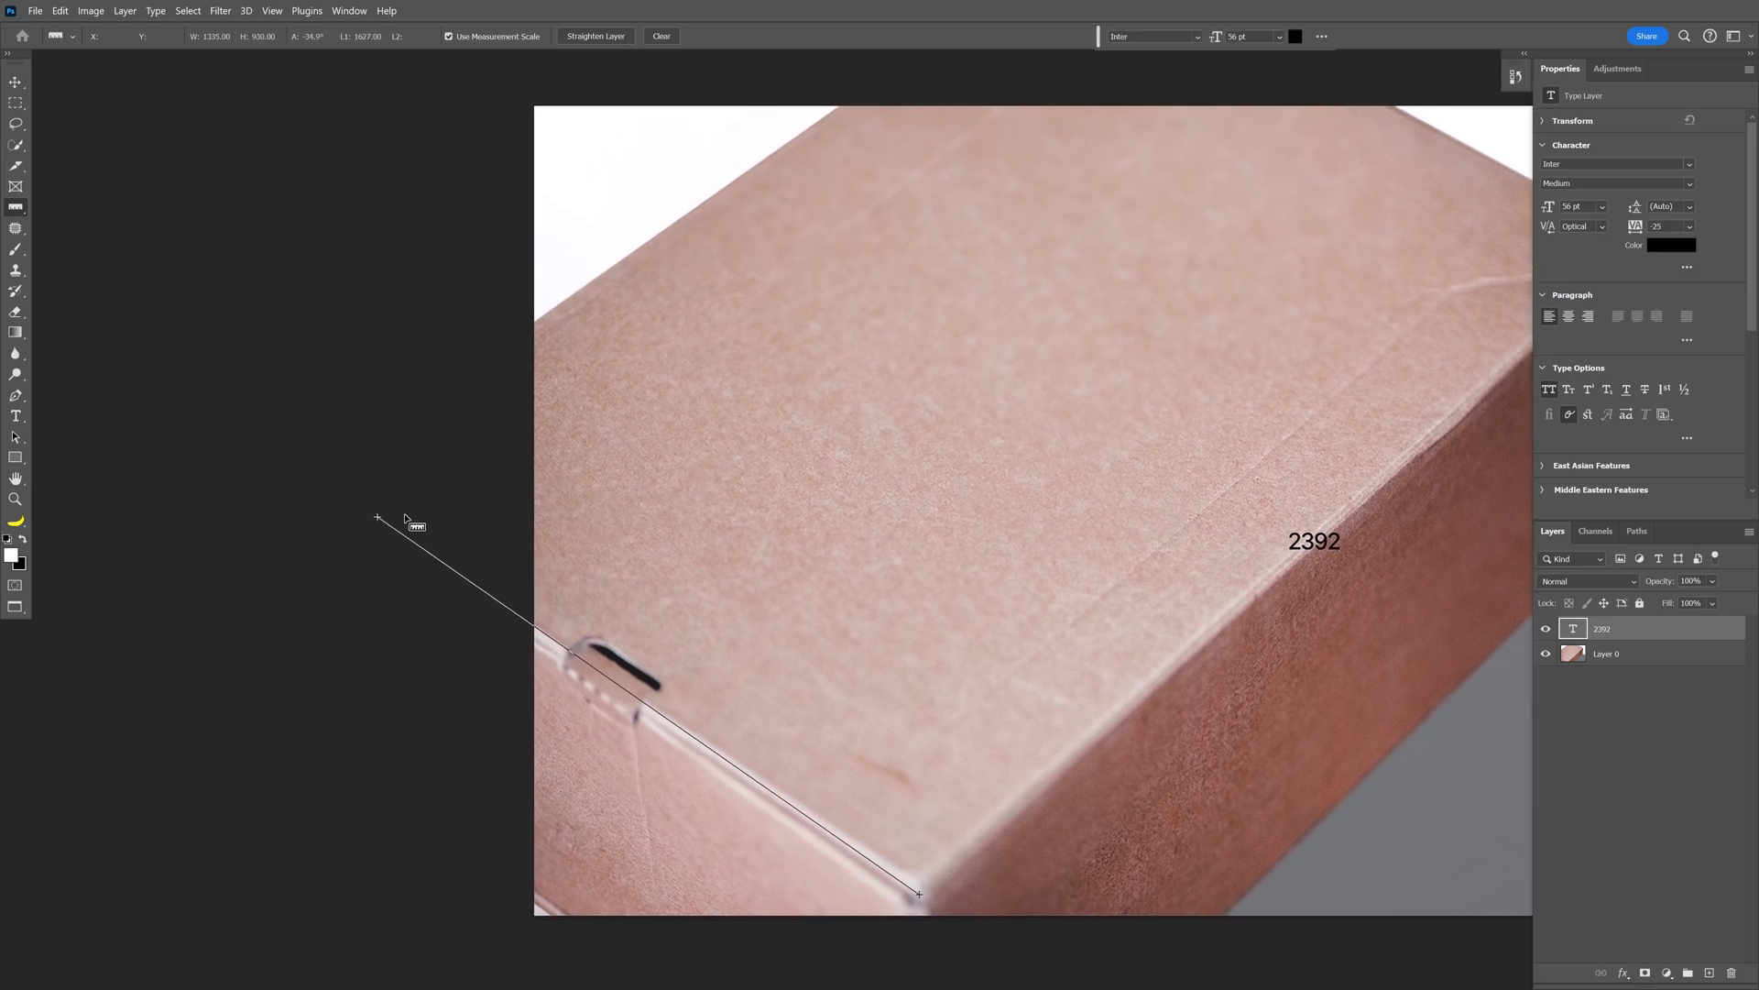
left_click_drag(377, 519, 342, 495)
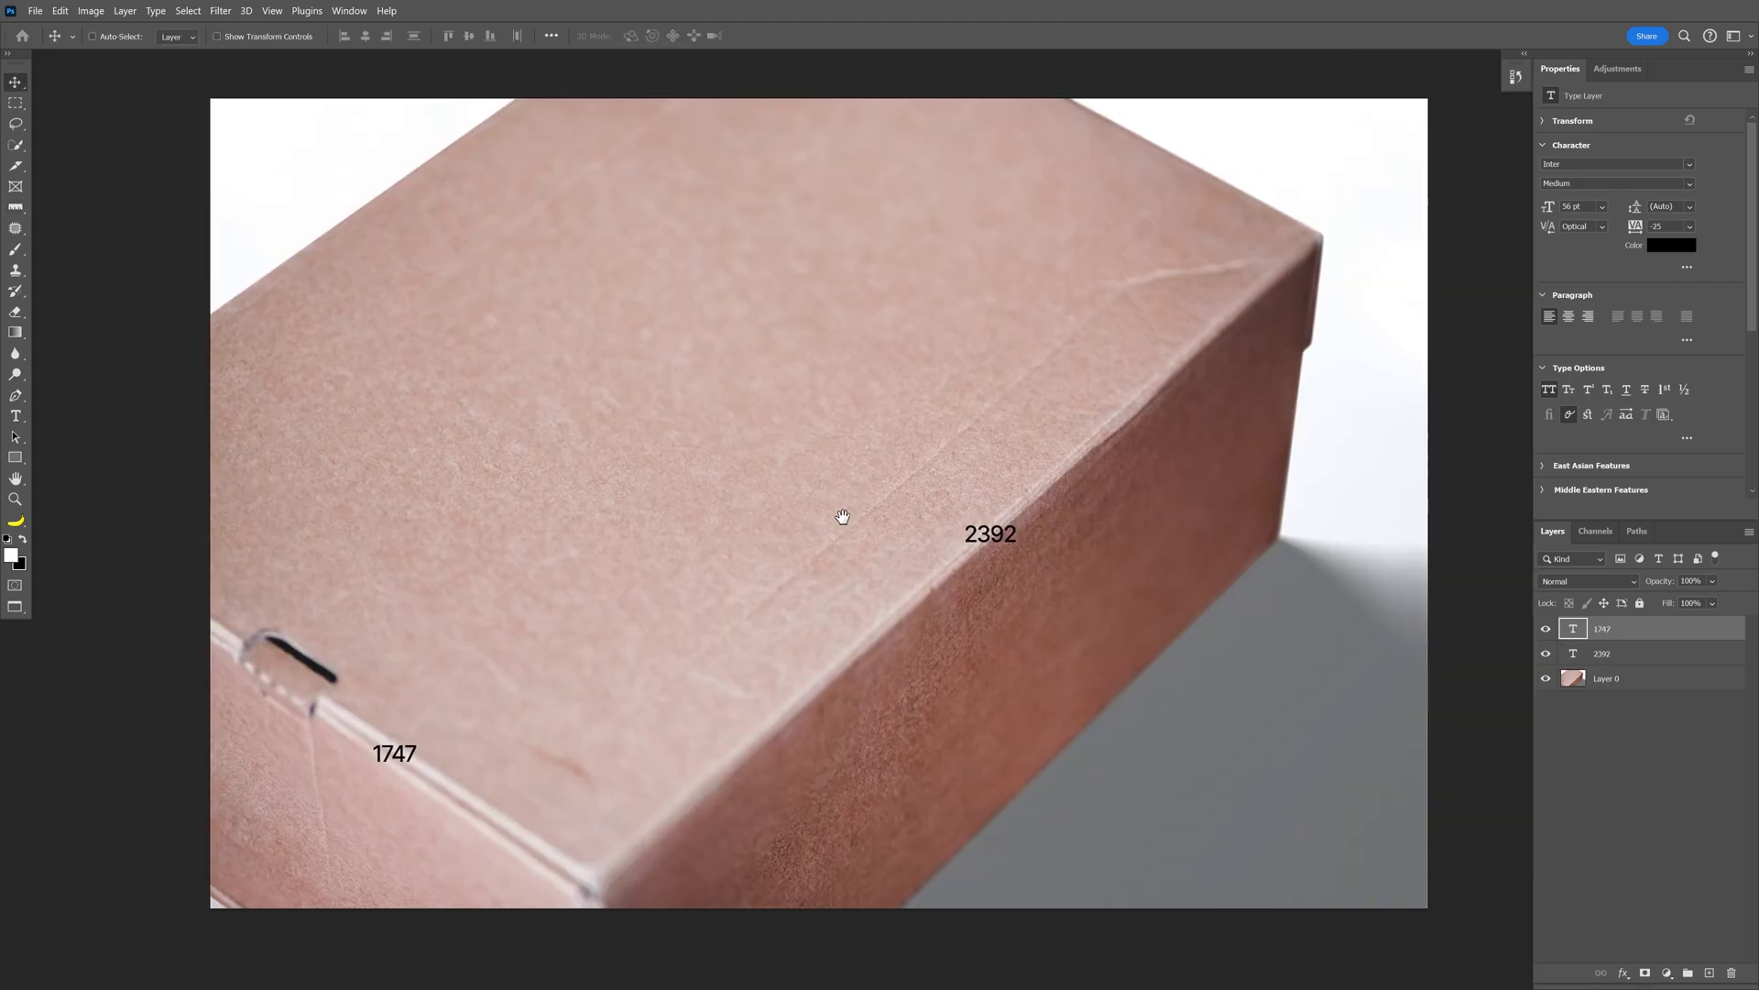
mouse_move(842, 517)
left_mouse_down()
mouse_move(868, 361)
mouse_move(789, 550)
left_mouse_up()
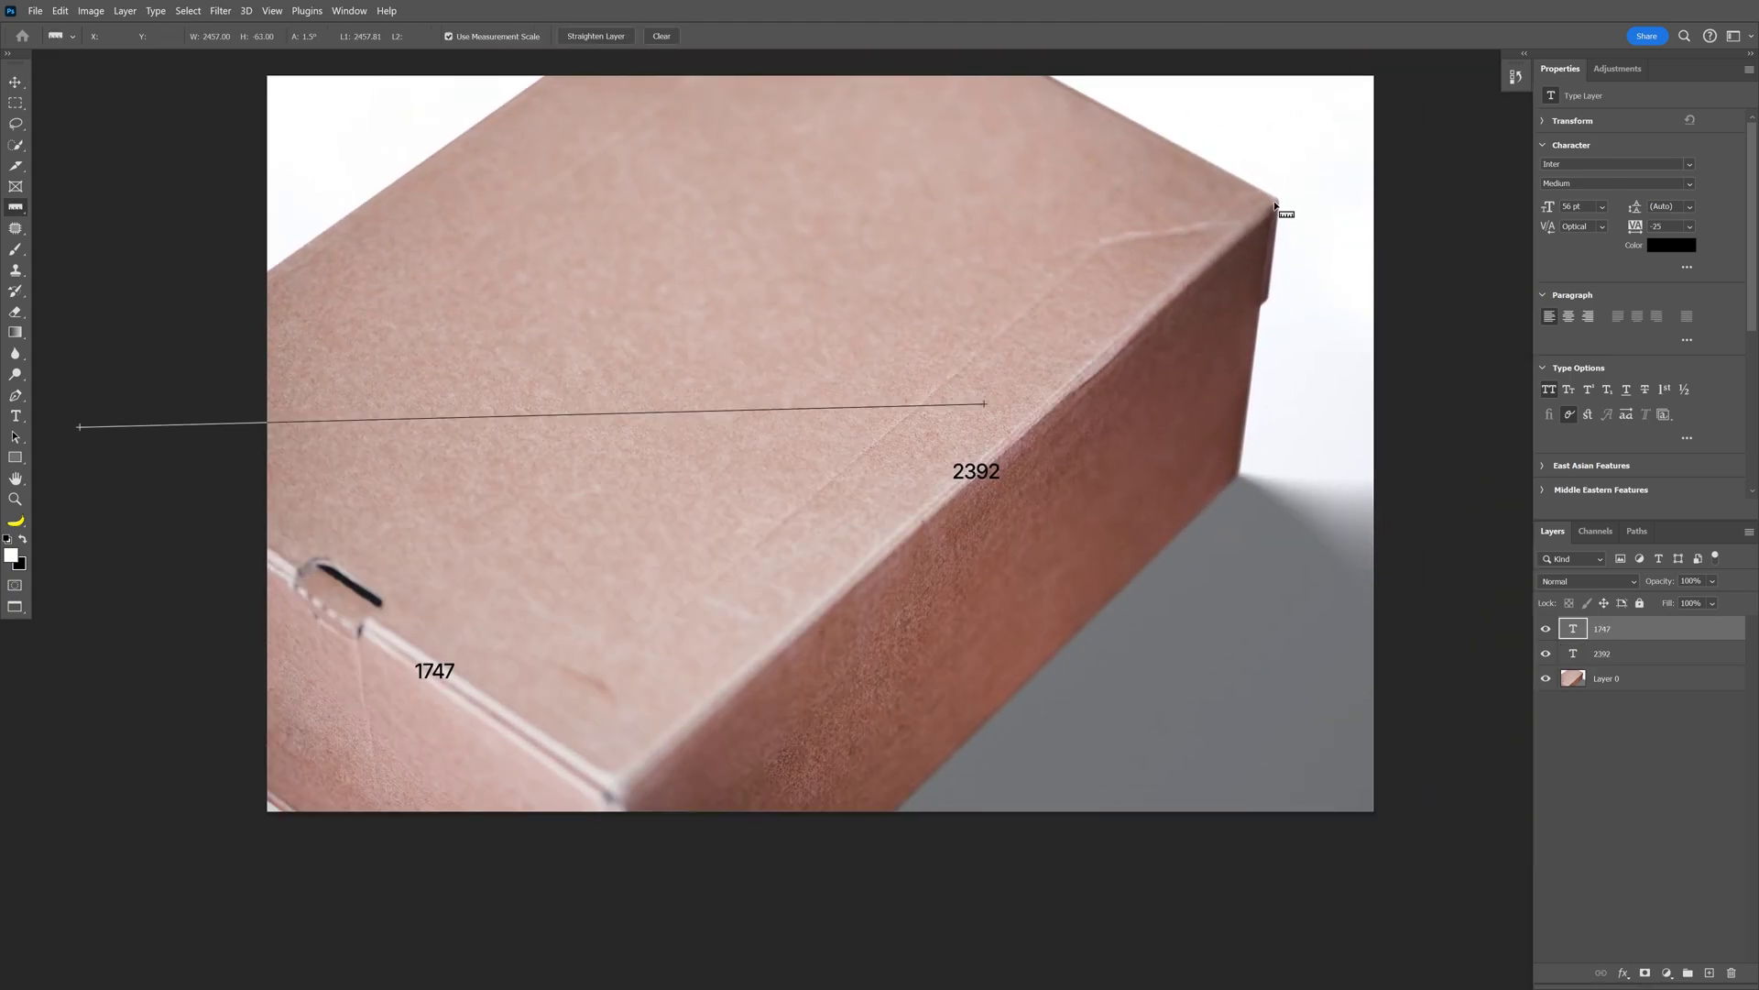
left_click_drag(1274, 204, 1252, 378)
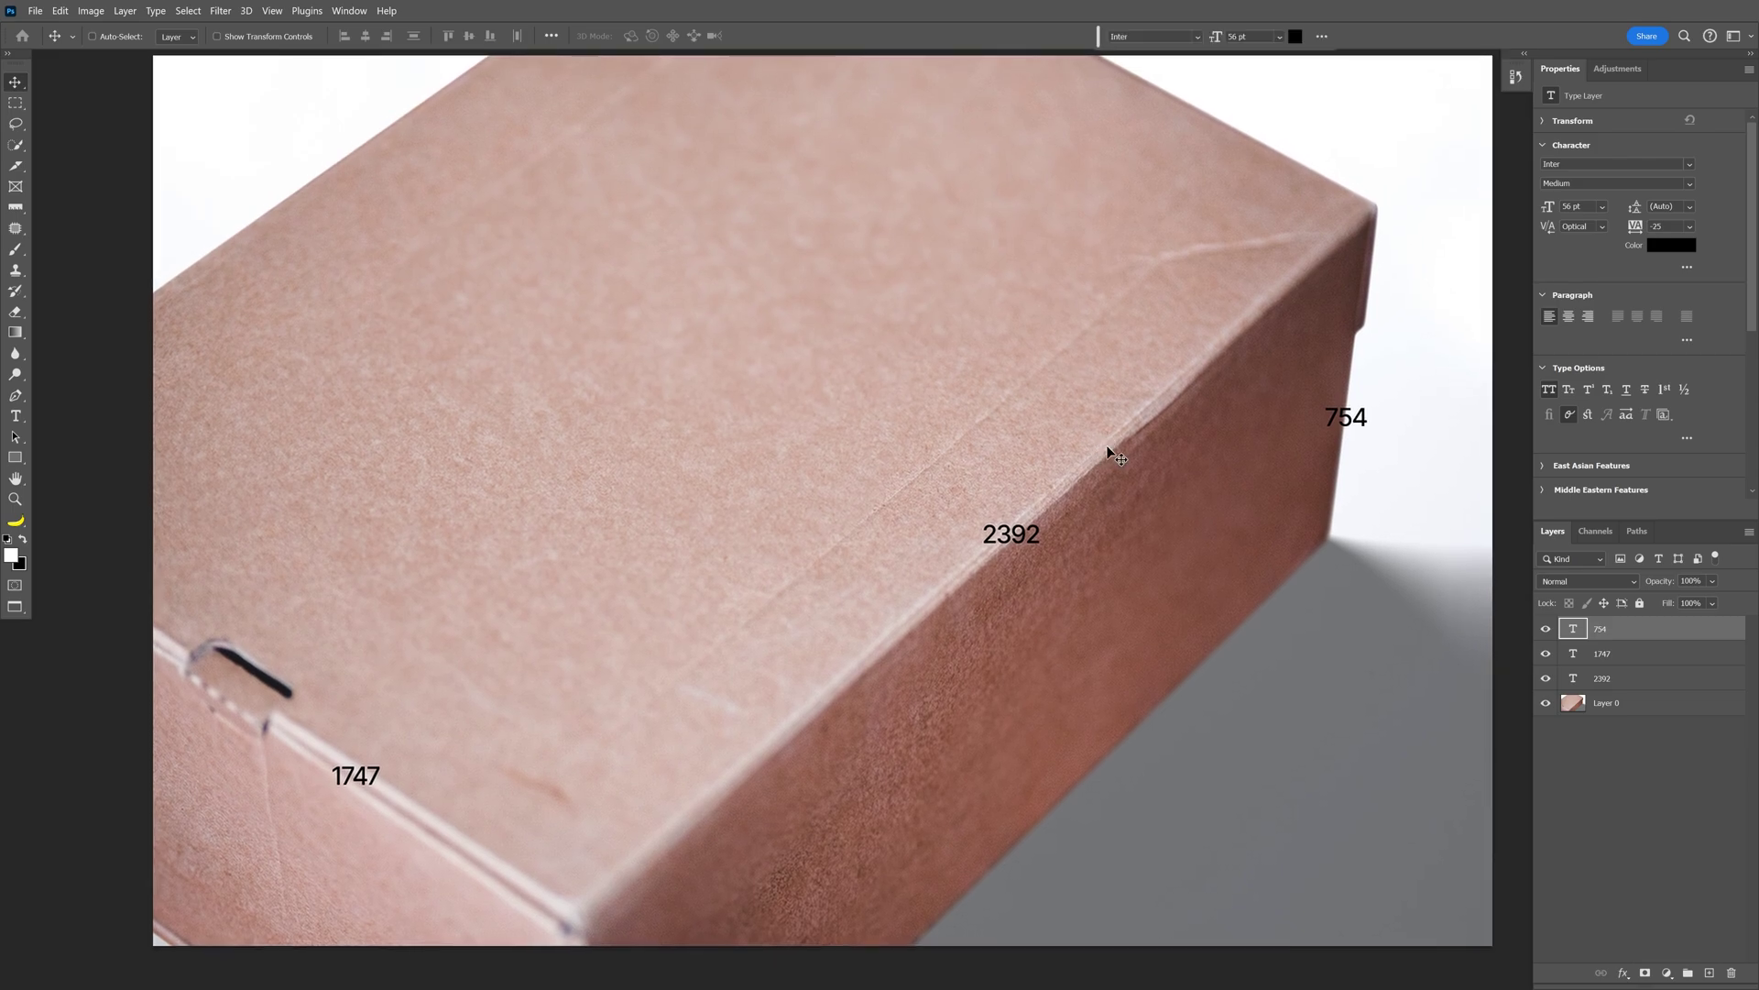
scroll(1111, 452, "down", 1)
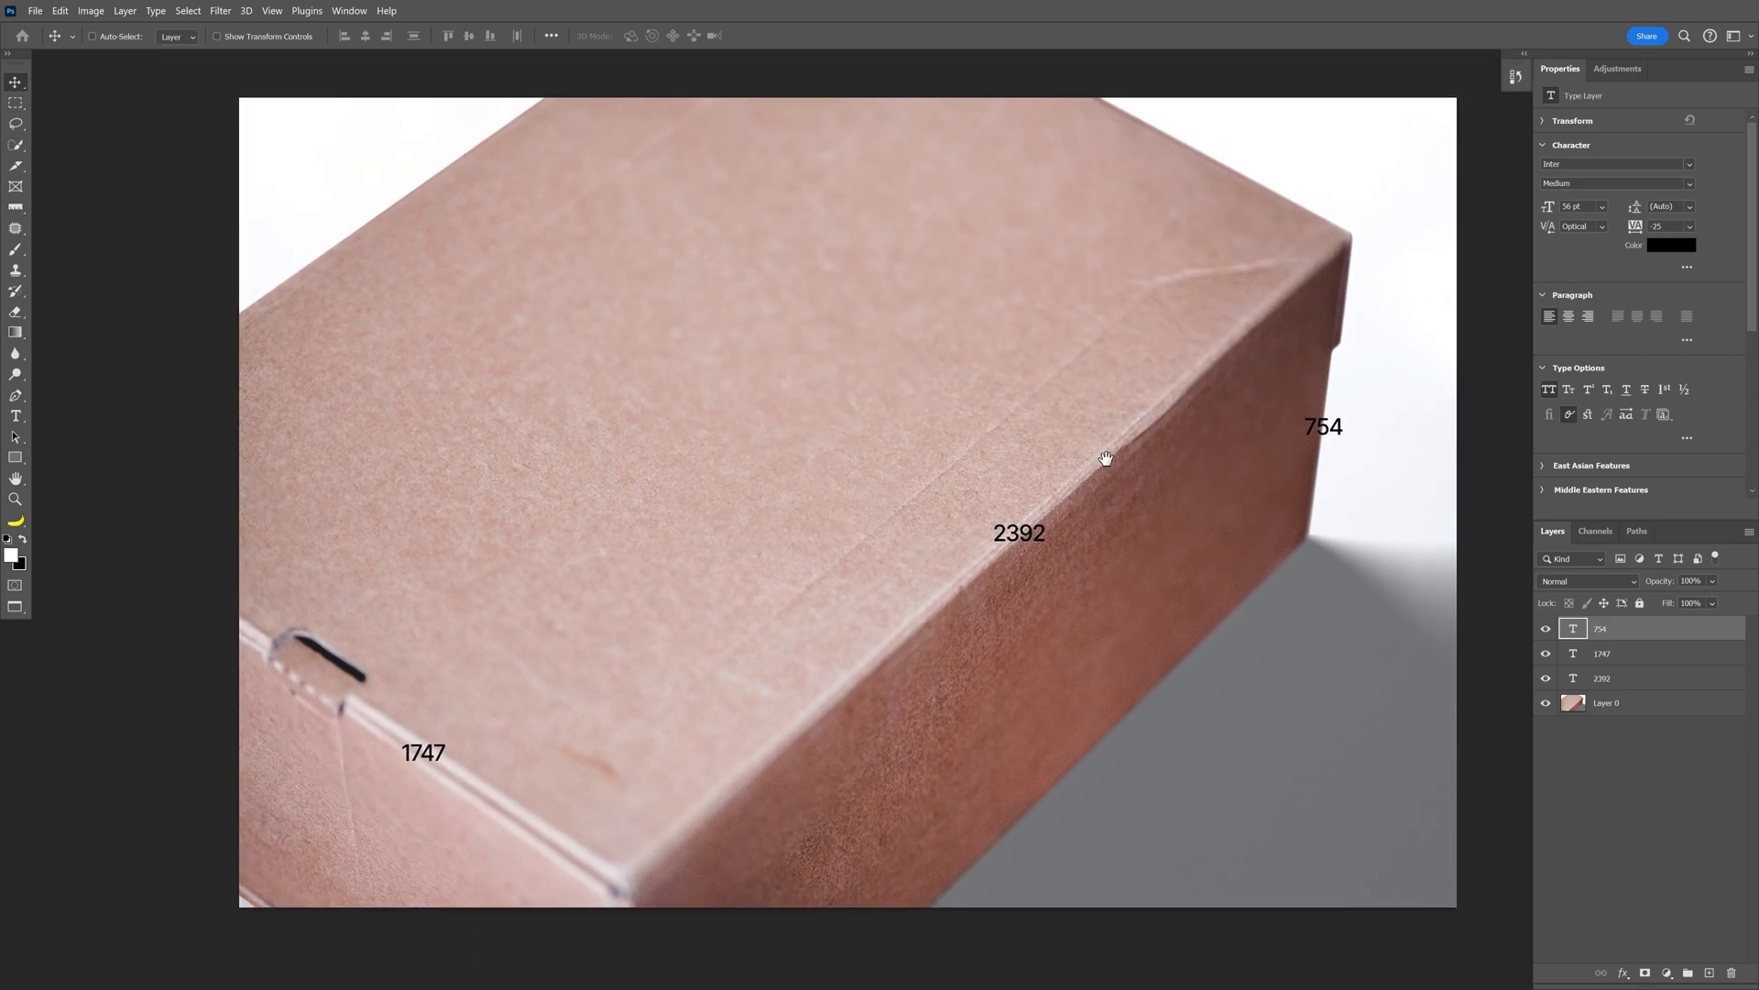
left_click_drag(1108, 459, 1037, 470)
scroll(1046, 464, "down", 1)
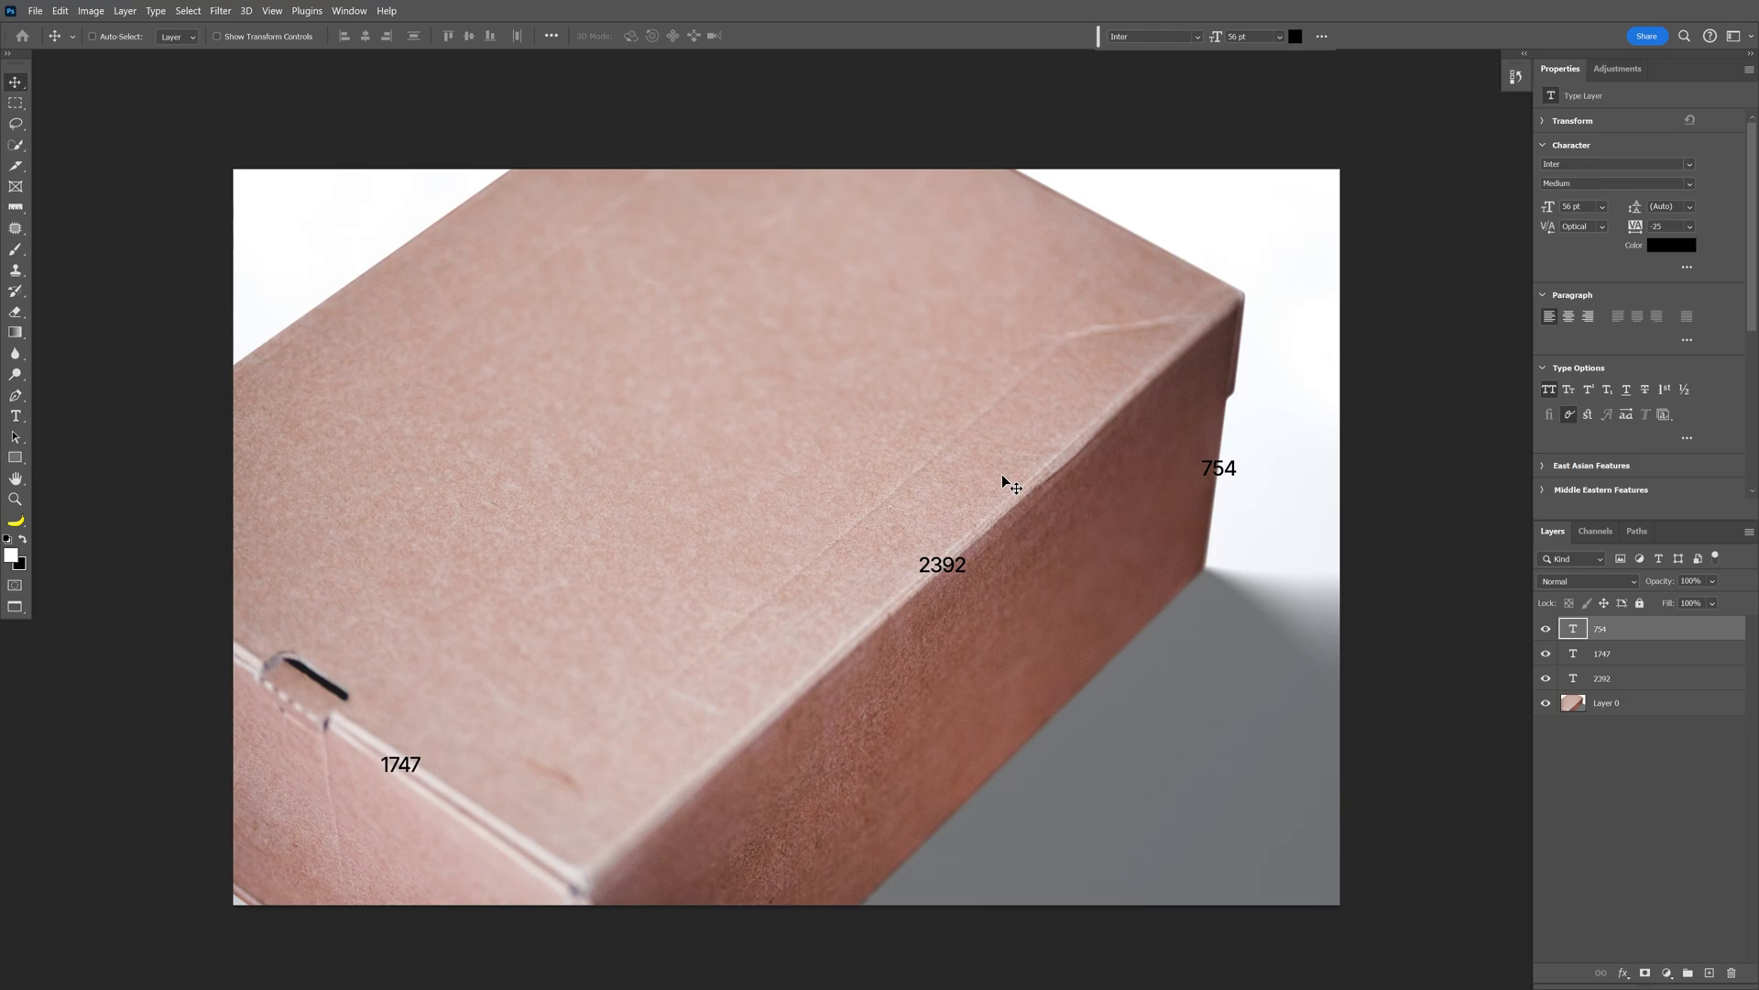
left_click(15, 460)
left_click(730, 426)
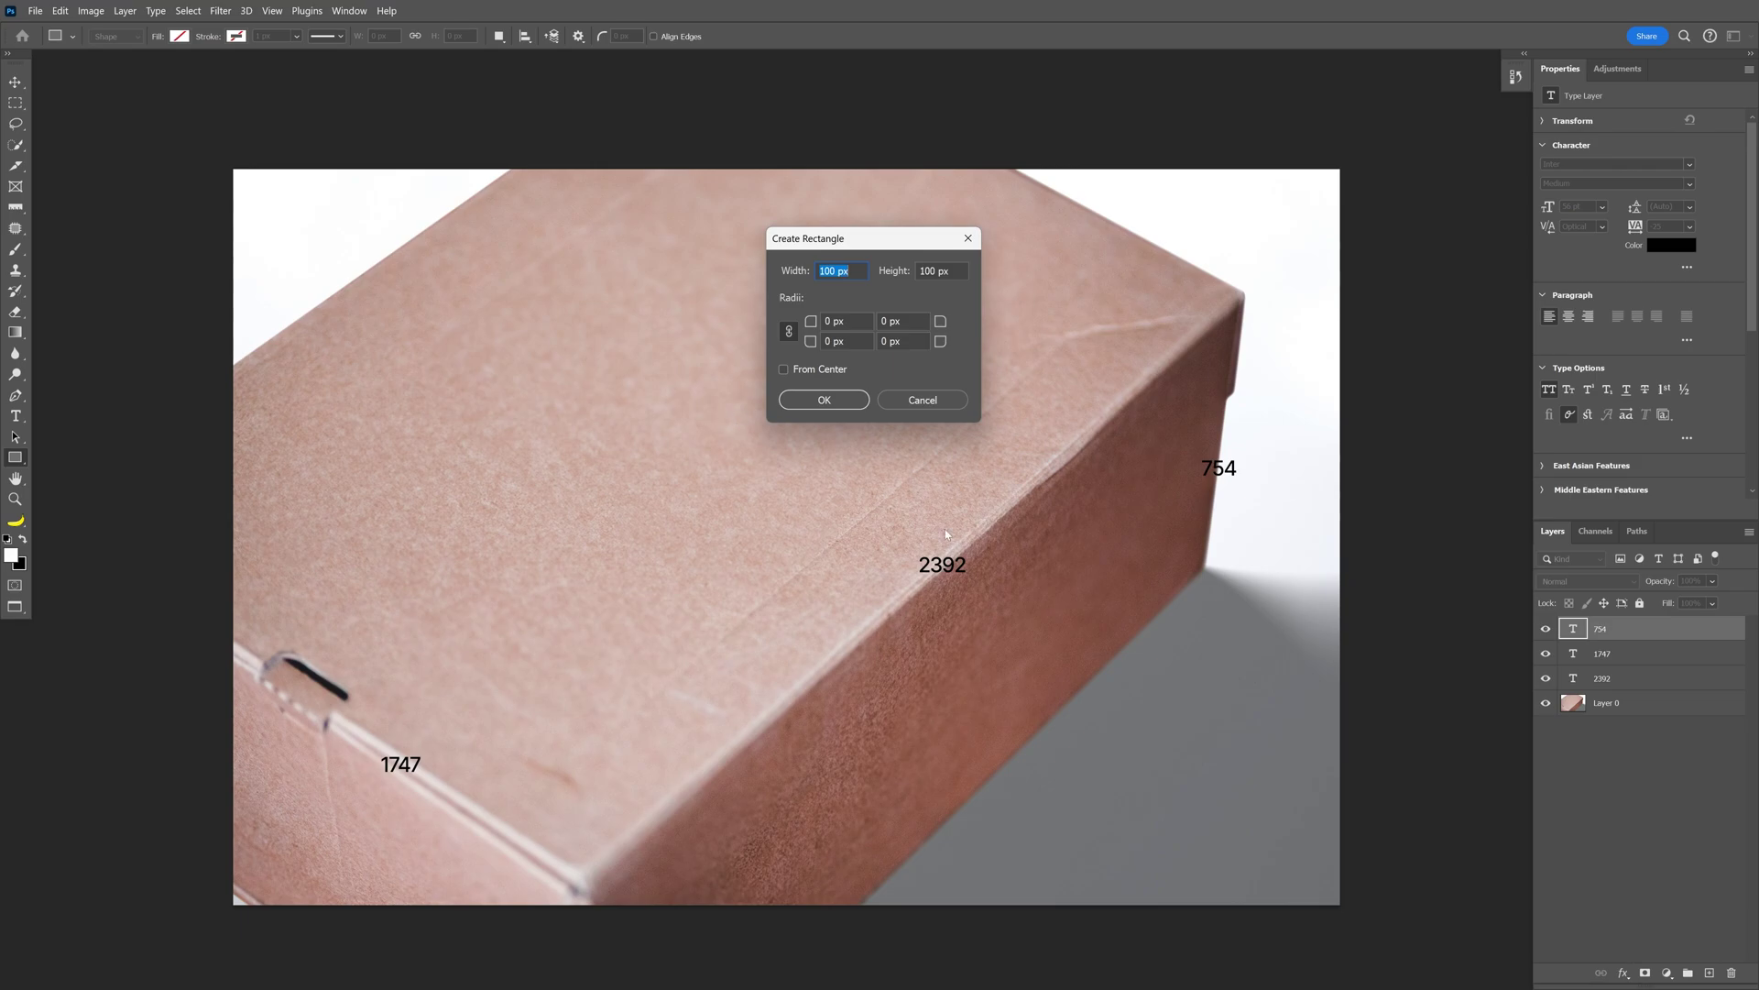
type("2392")
key("Tab")
type("17")
left_click(824, 398)
left_click(1593, 237)
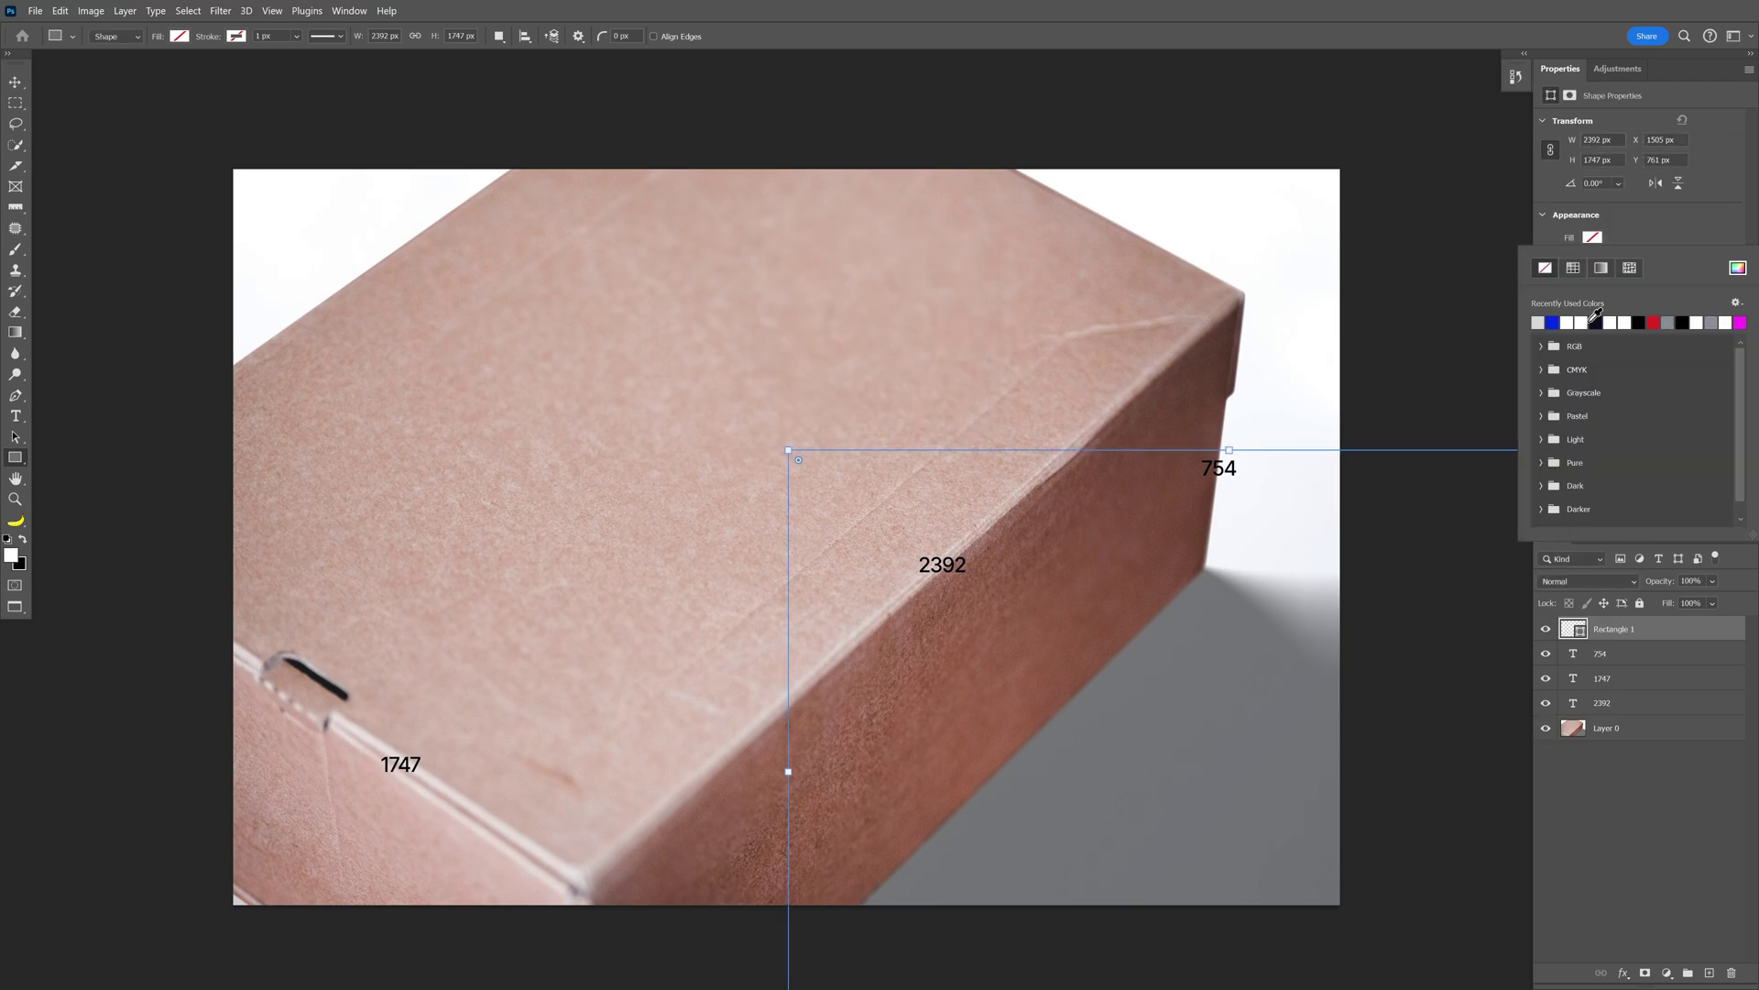
left_click(1547, 321)
key("v")
left_click_drag(949, 660, 518, 417)
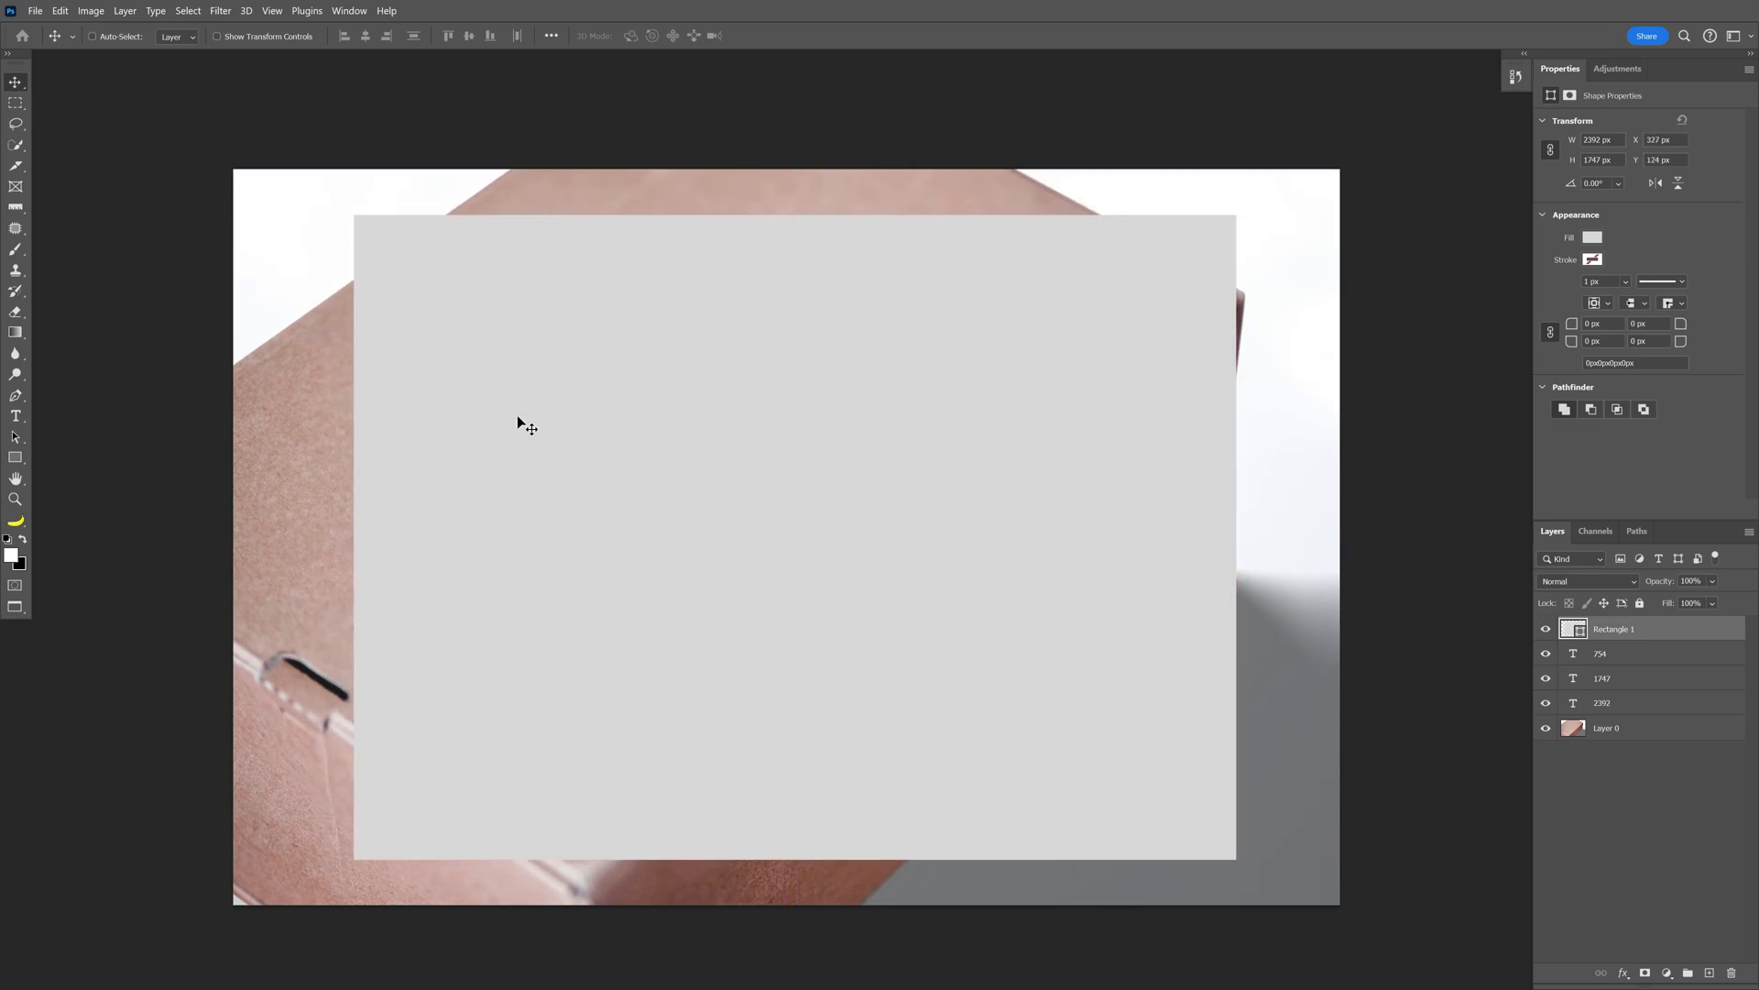
left_click_drag(1129, 372, 413, 444)
left_click_drag(436, 593, 1119, 483)
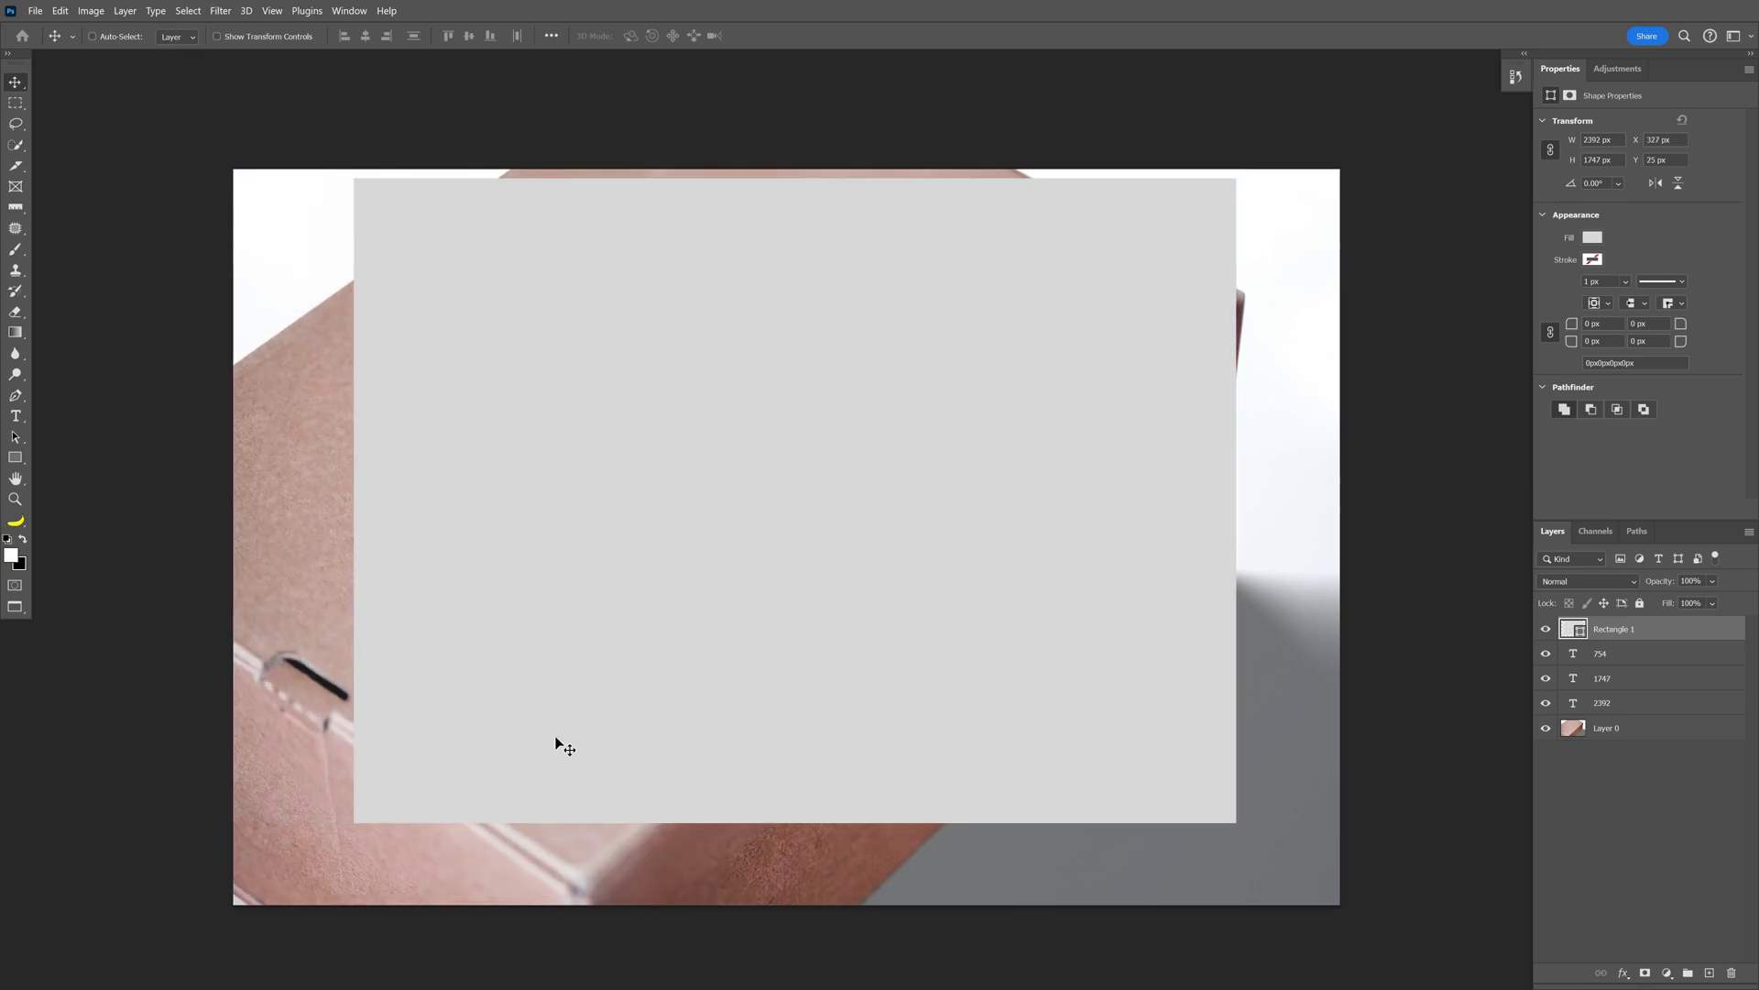
key("Delete")
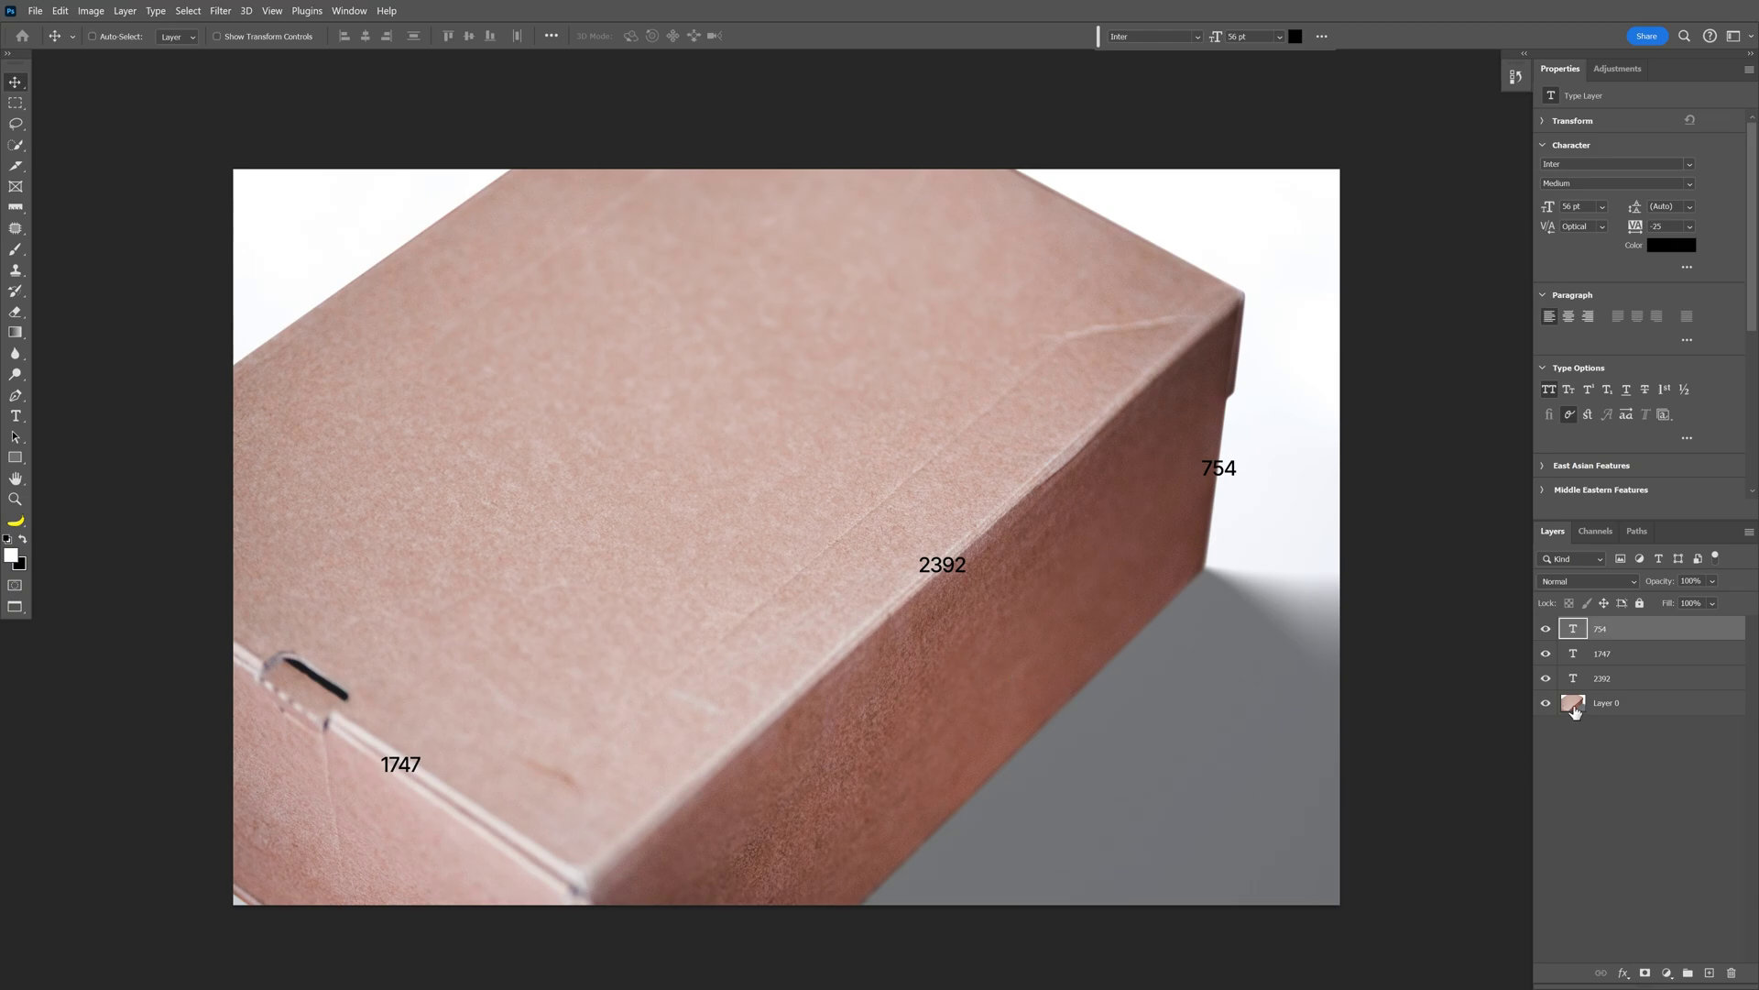
- Select the box photo layer and toggle its visibility off and on twice
left_click(1615, 712)
left_click(1546, 704)
left_click(1546, 704)
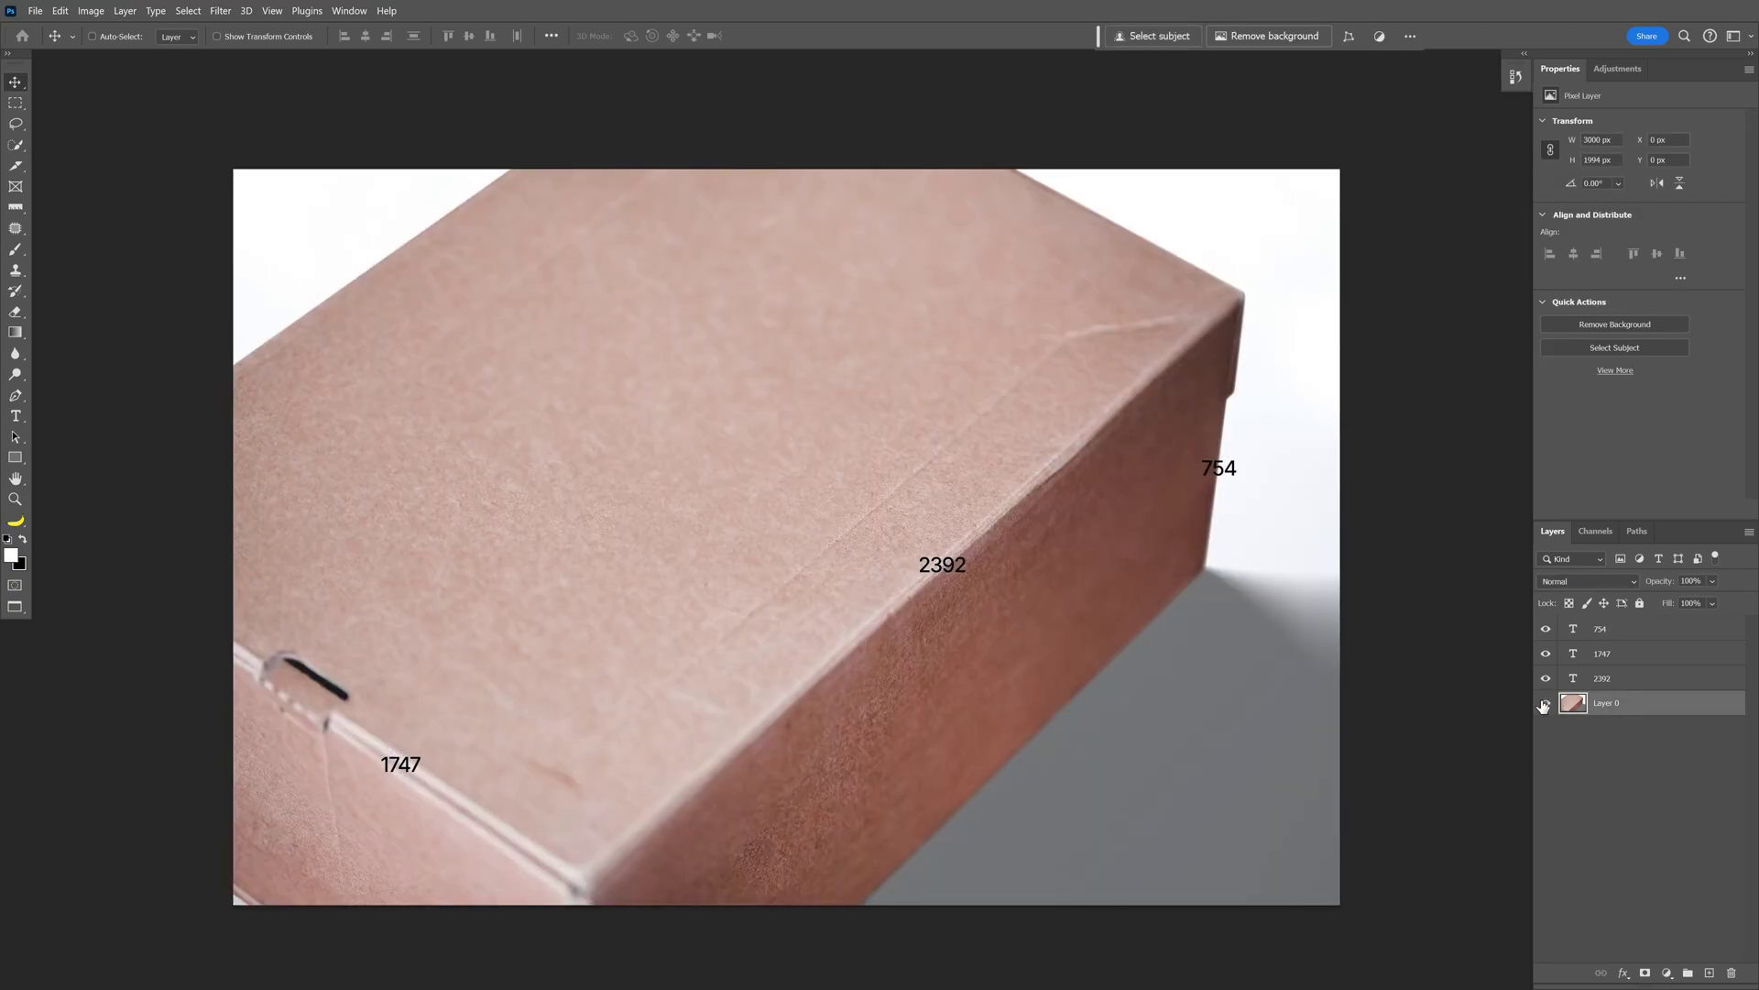
left_click(1546, 703)
left_click(1546, 704)
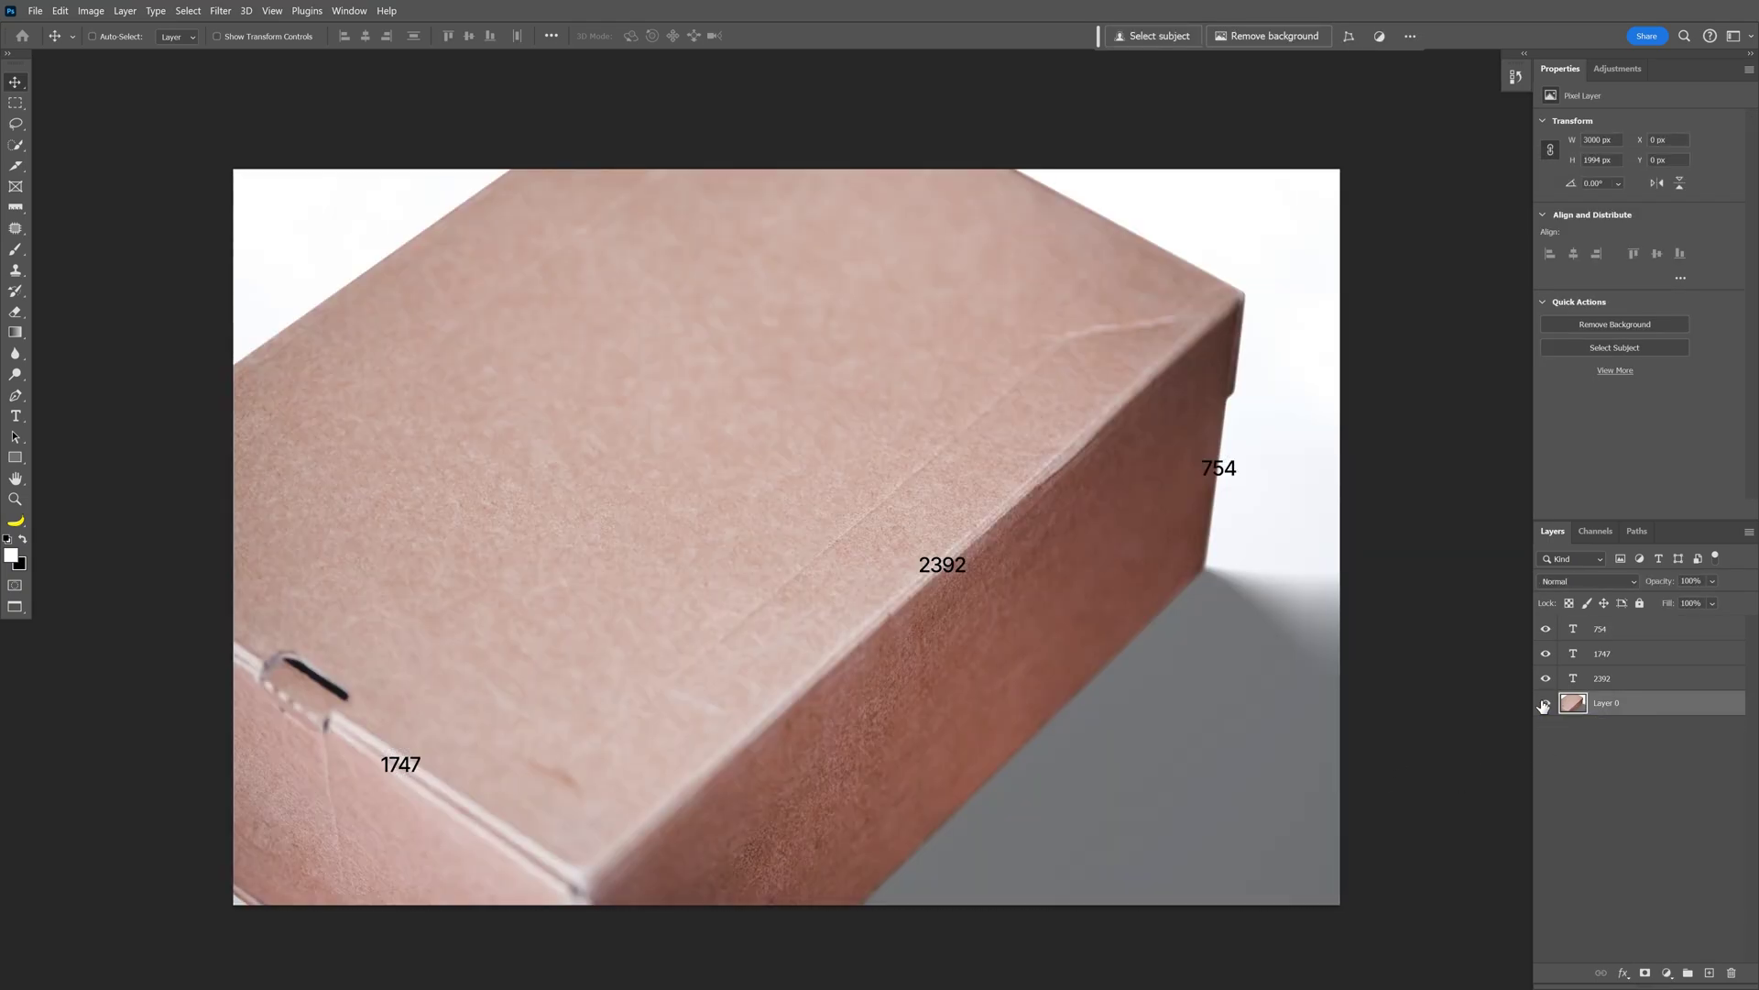
- Create Artboard 1 from the layers, then pan the view to free space at right
right_click(1631, 707)
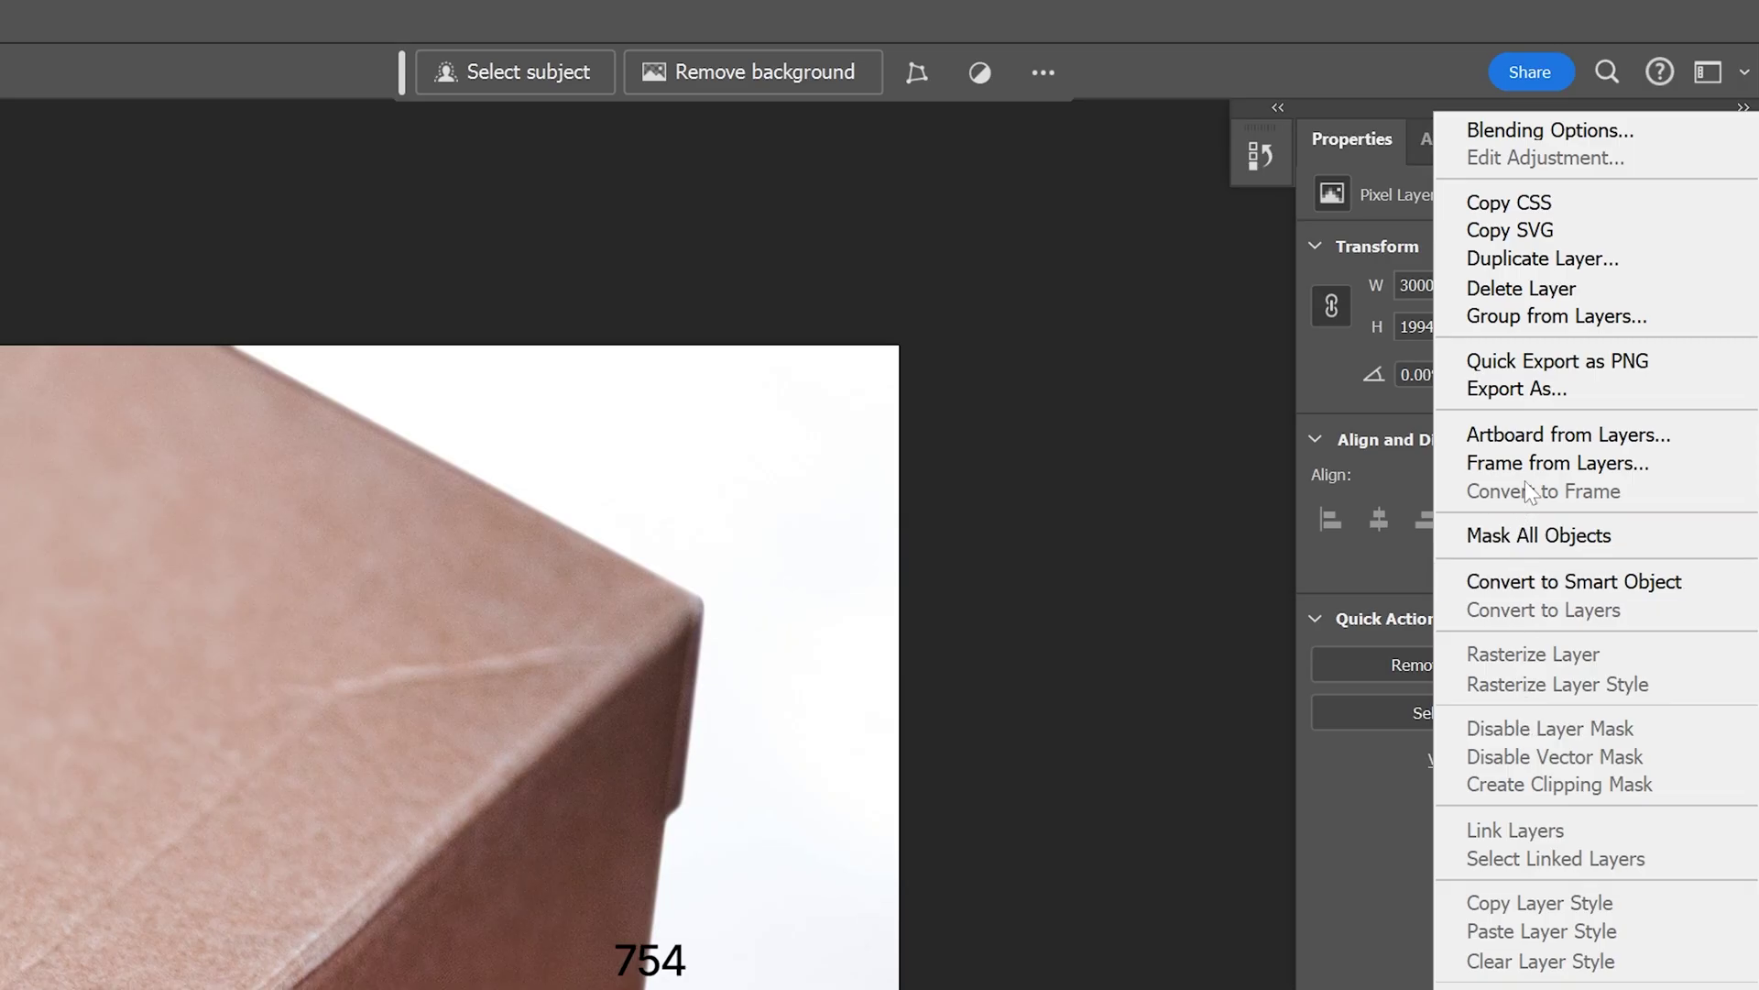
left_click(1666, 445)
left_click(174, 593)
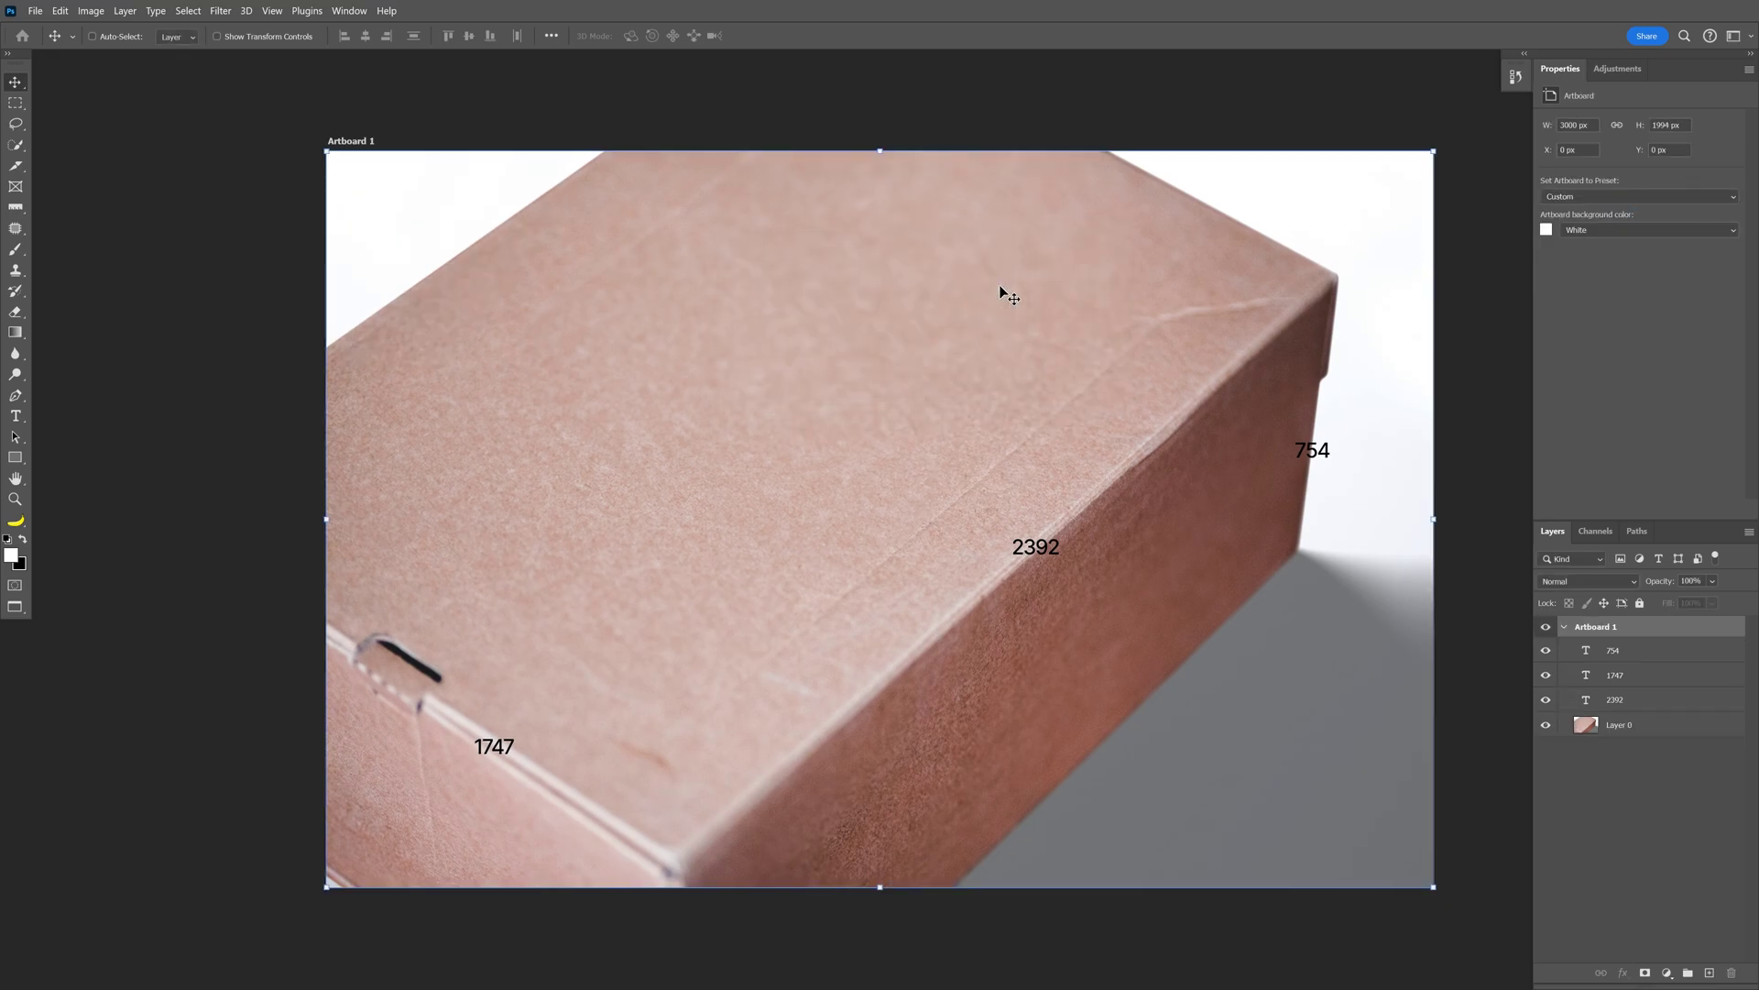
scroll(992, 368, "down", 2)
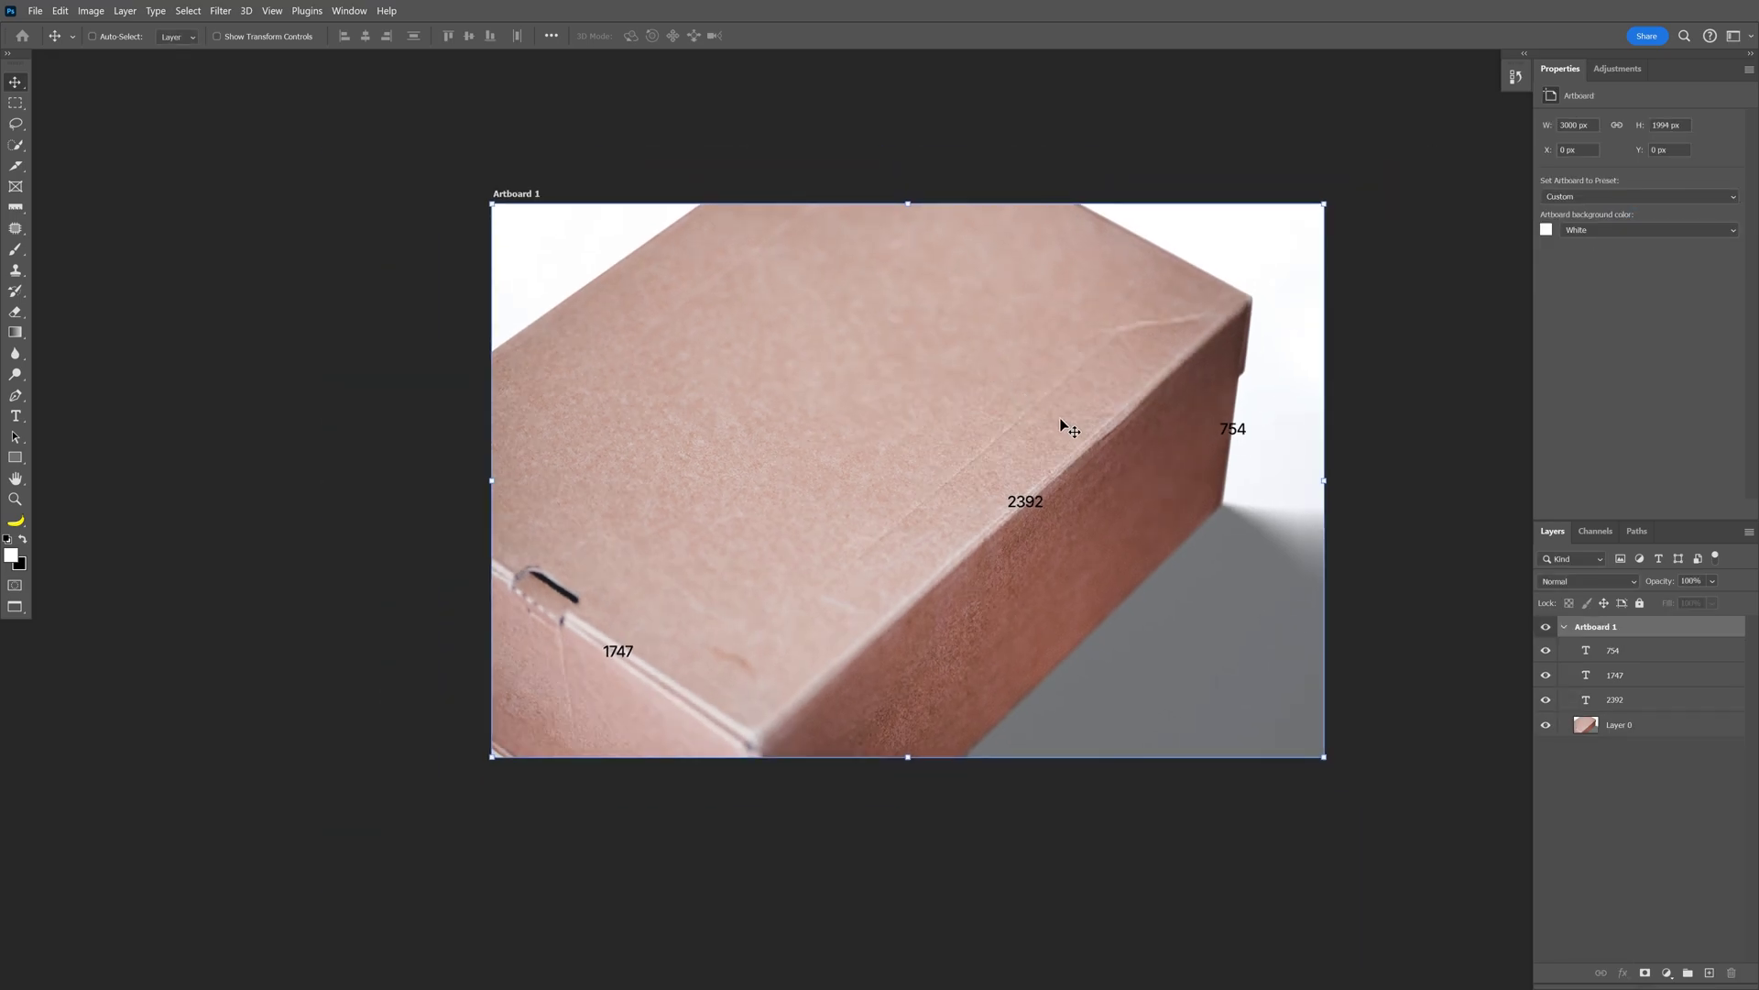
scroll(1060, 420, "down", 1)
left_click_drag(1176, 441, 711, 391)
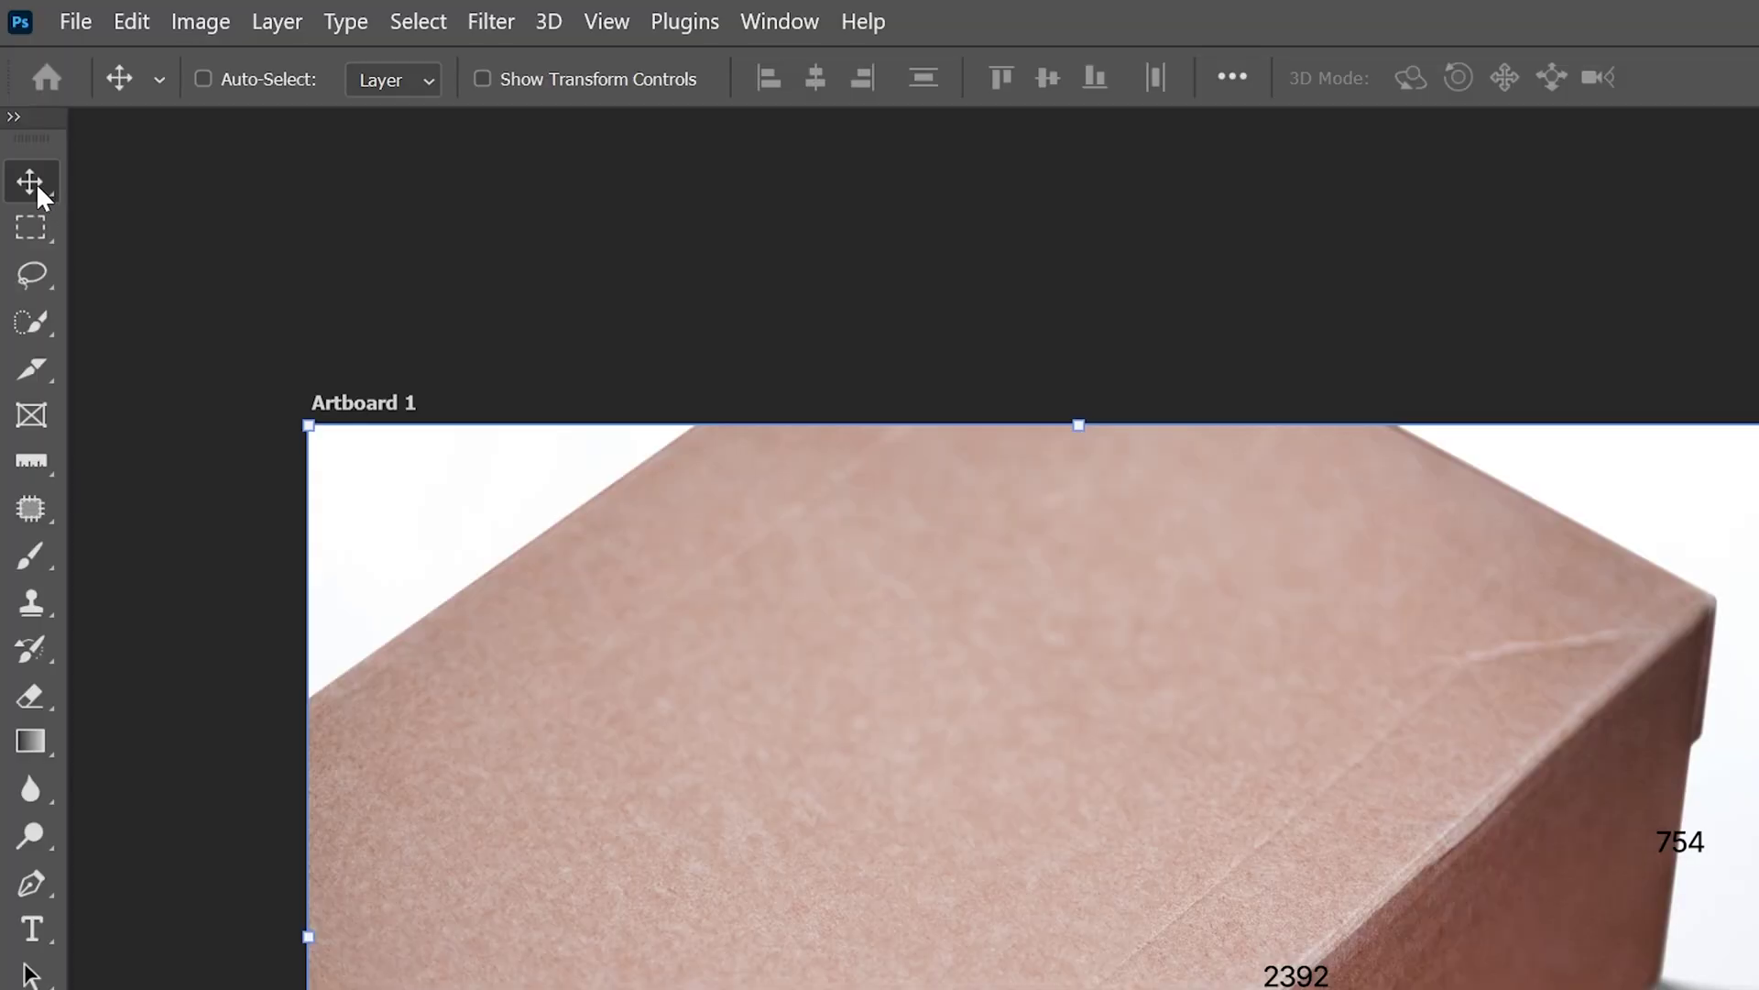
- Draw Artboard 2 beside Artboard 1 with the Artboard Tool and stretch it to 4221 × 3146 px
left_click(16, 83)
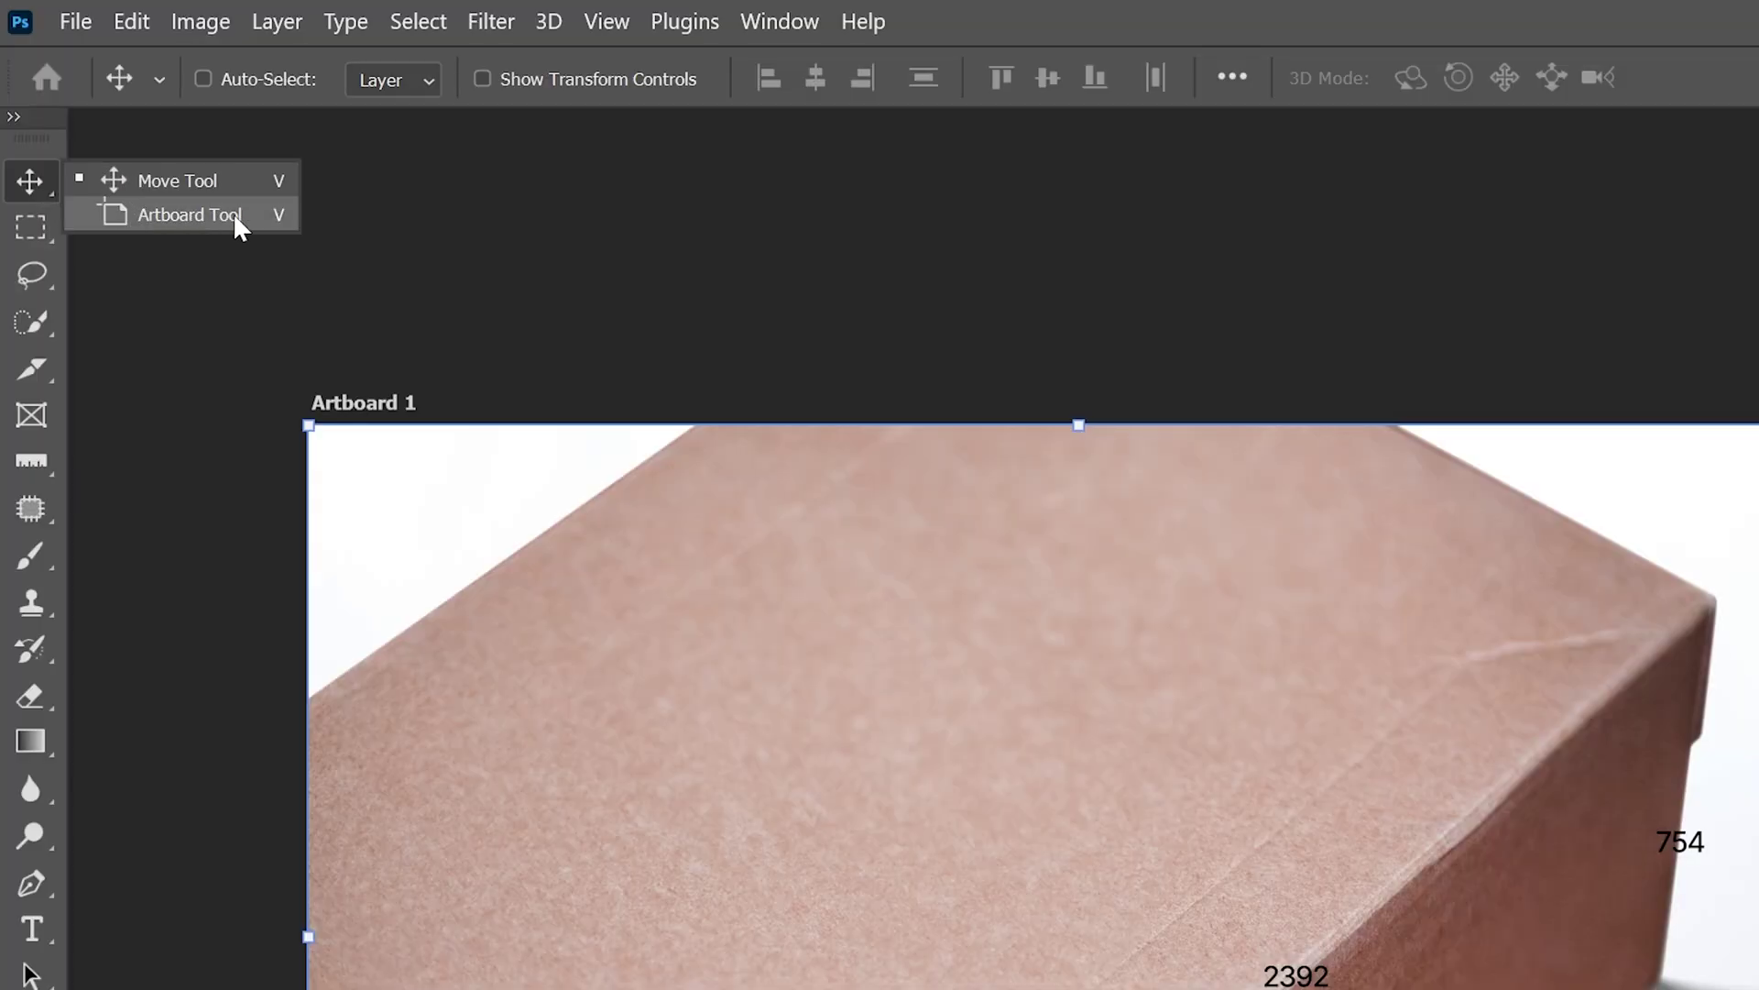
left_click(192, 214)
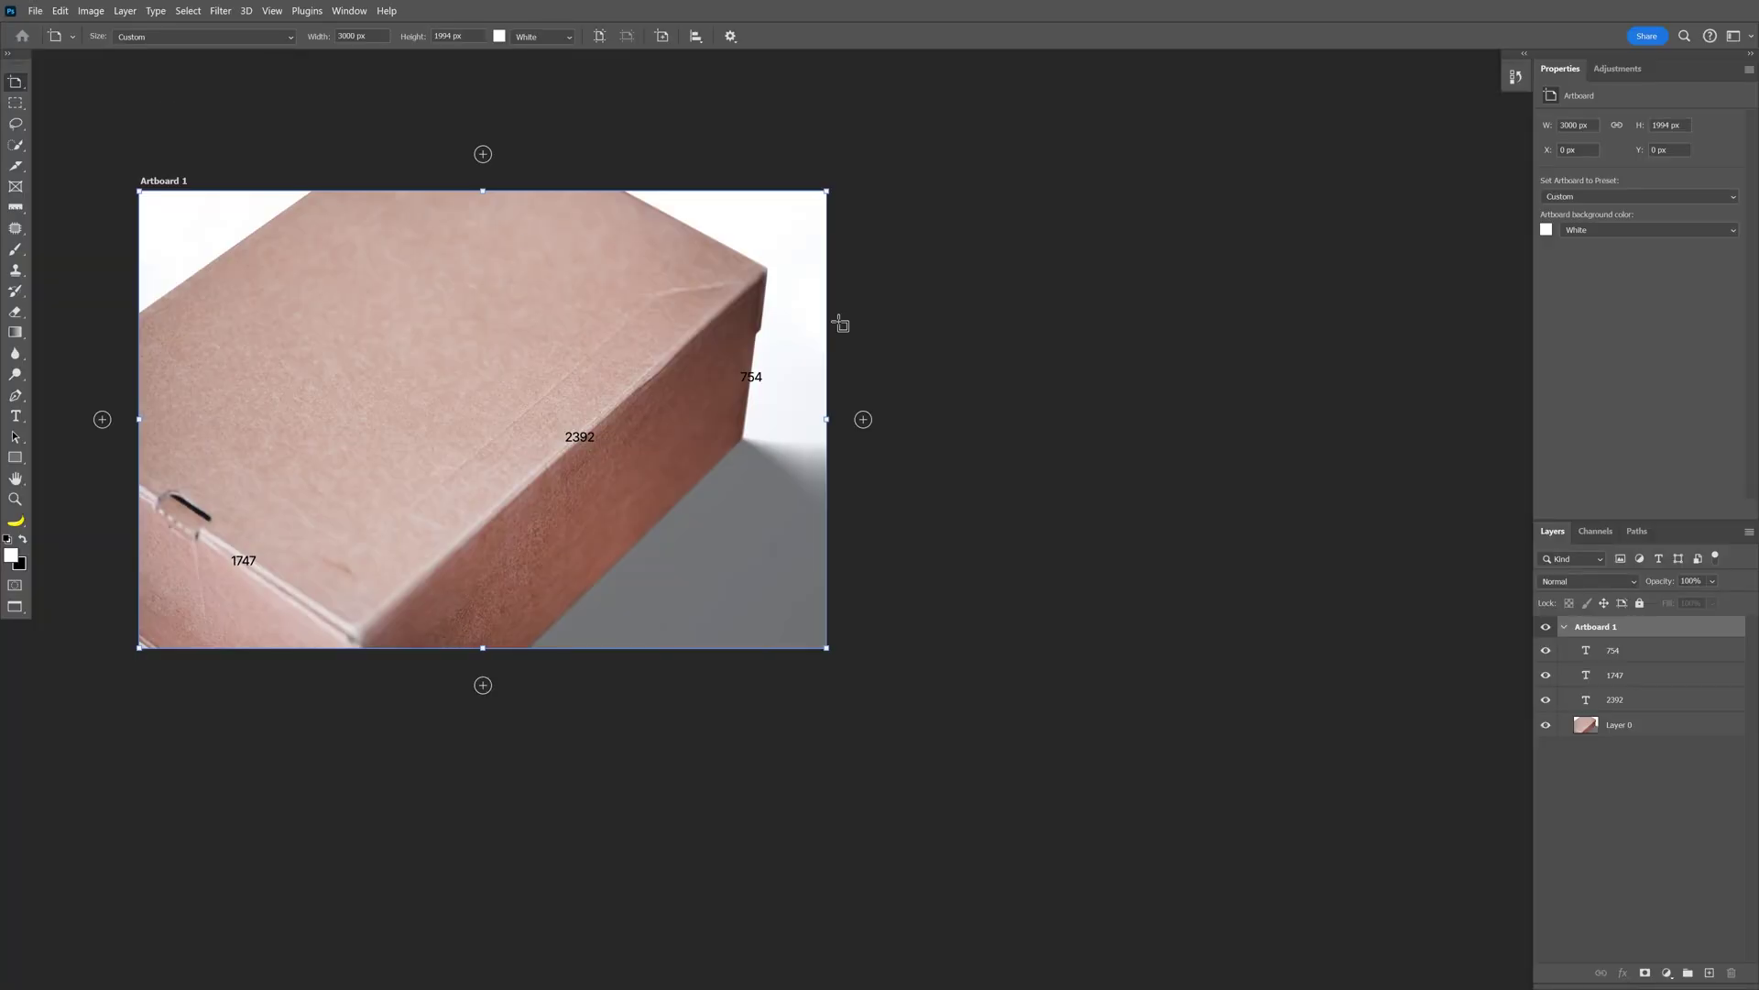
key("ctrl+minus")
left_click_drag(844, 219, 1723, 849)
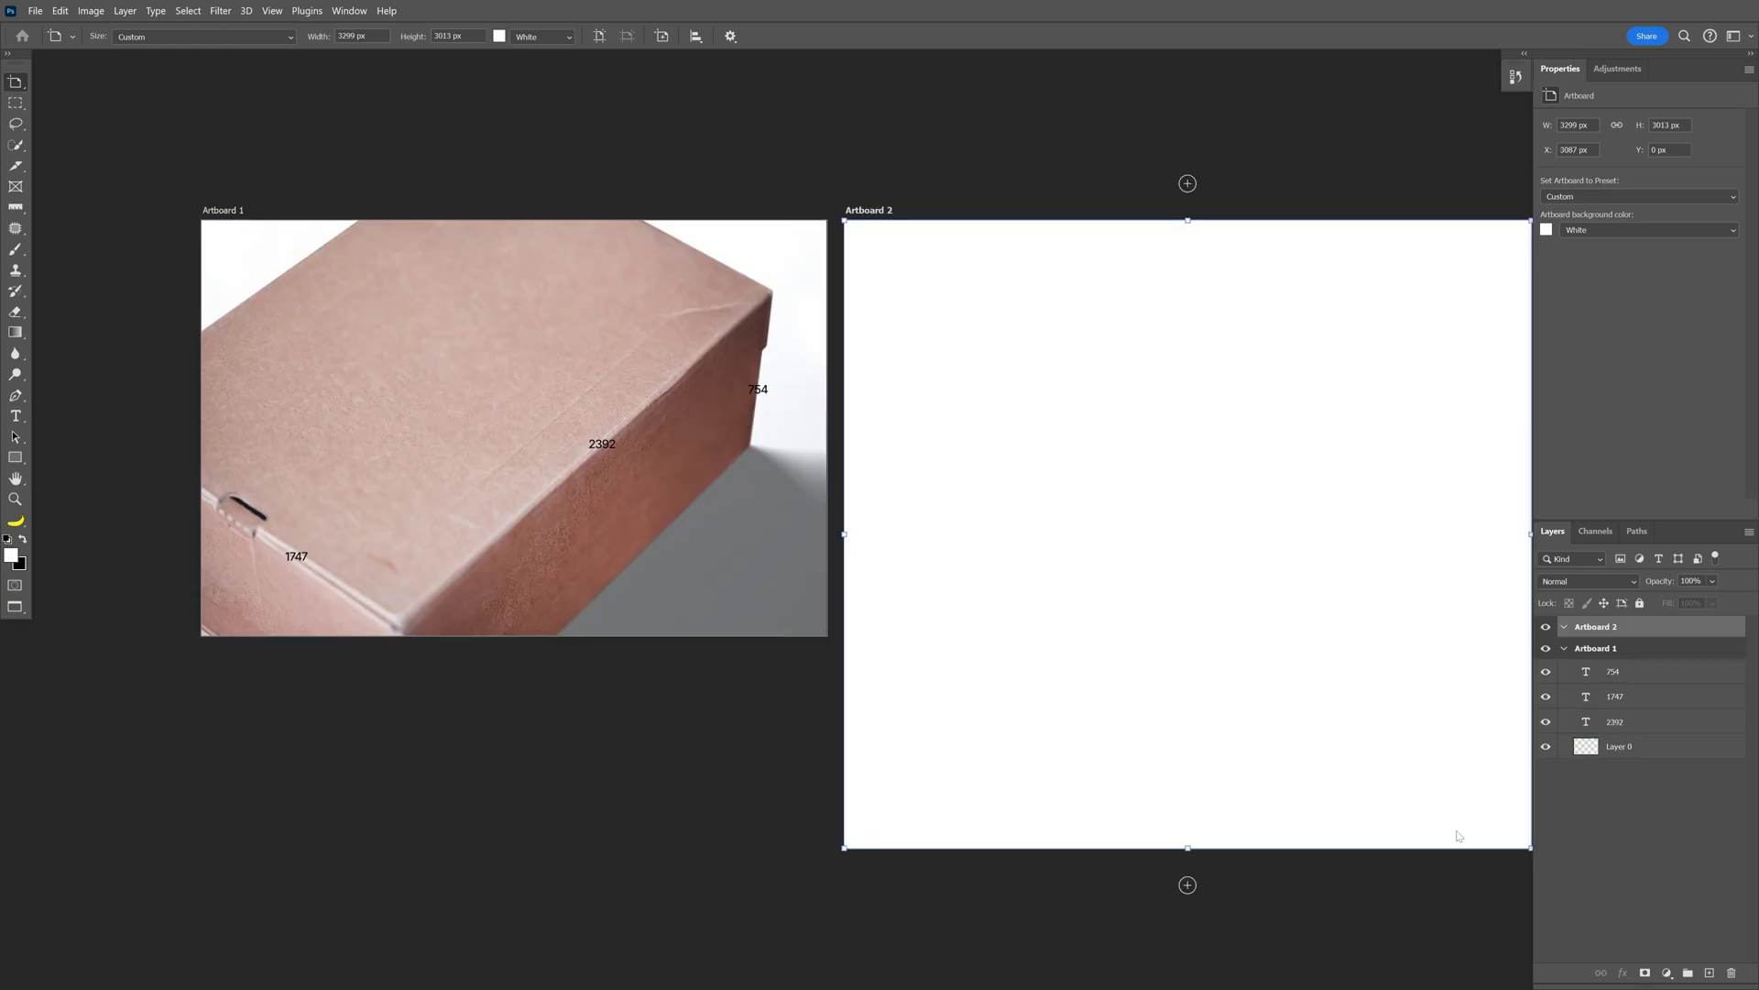
key("ctrl+0")
left_click_drag(1040, 771, 1040, 824)
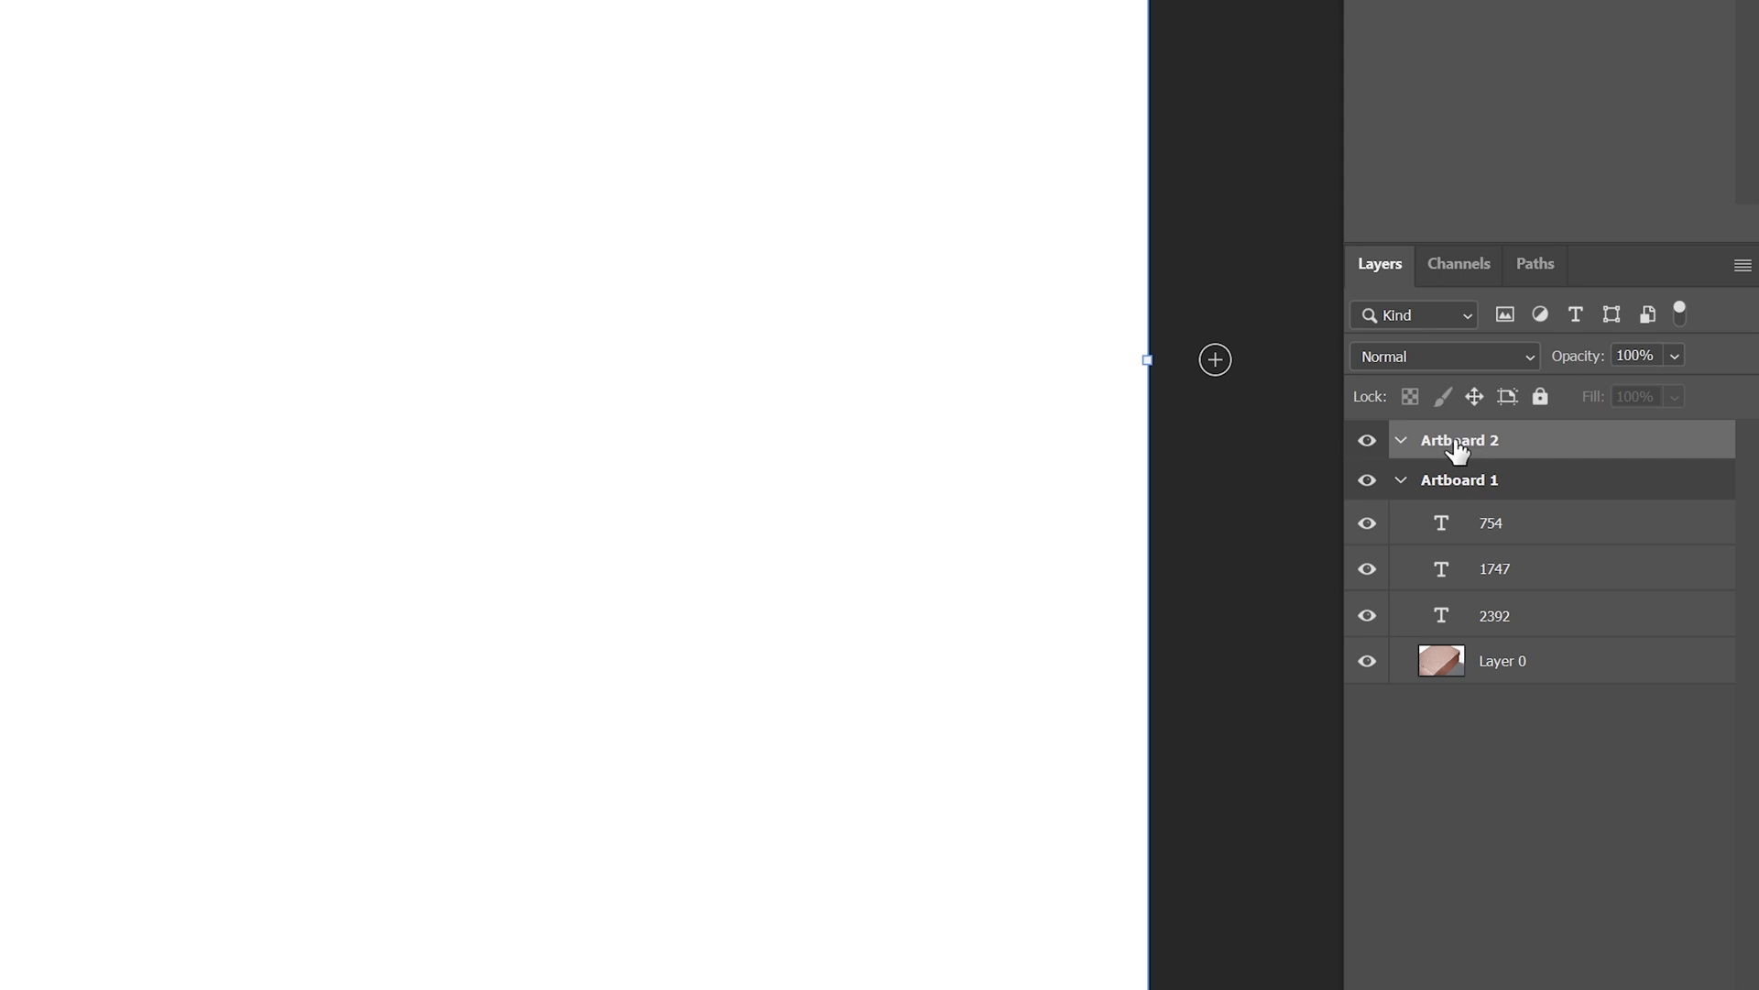
left_click(1480, 482)
left_click(1481, 445)
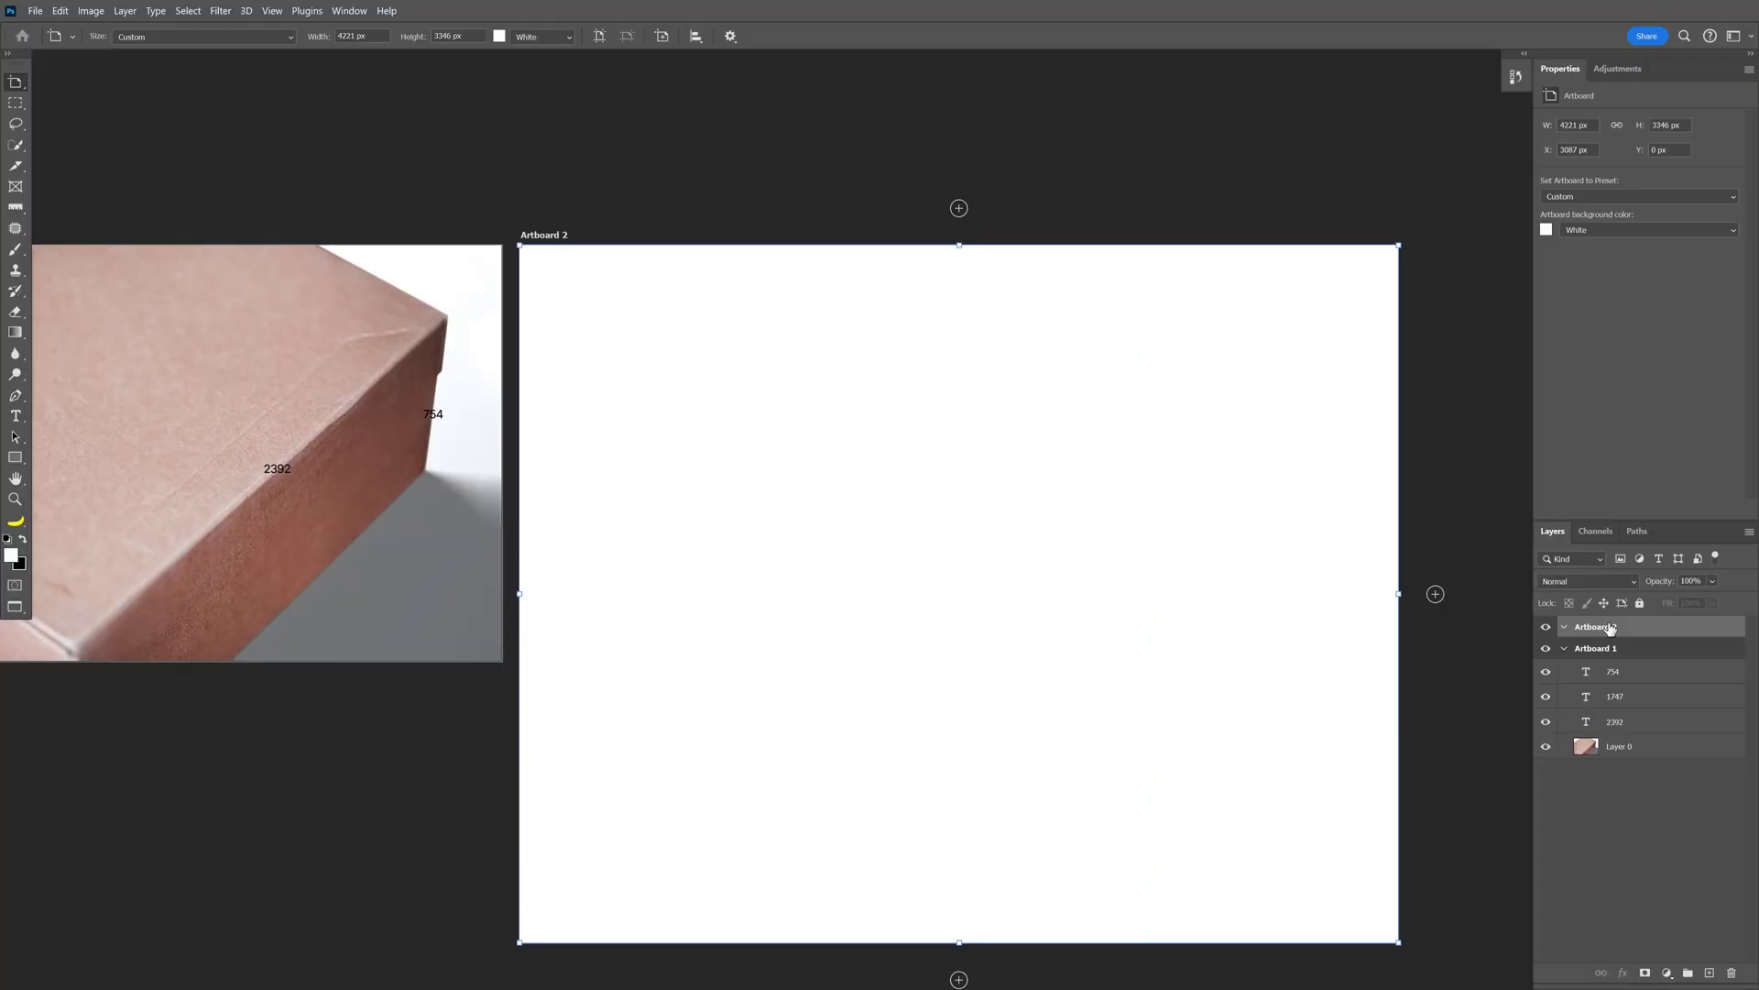
scroll(1091, 589, "up", 3)
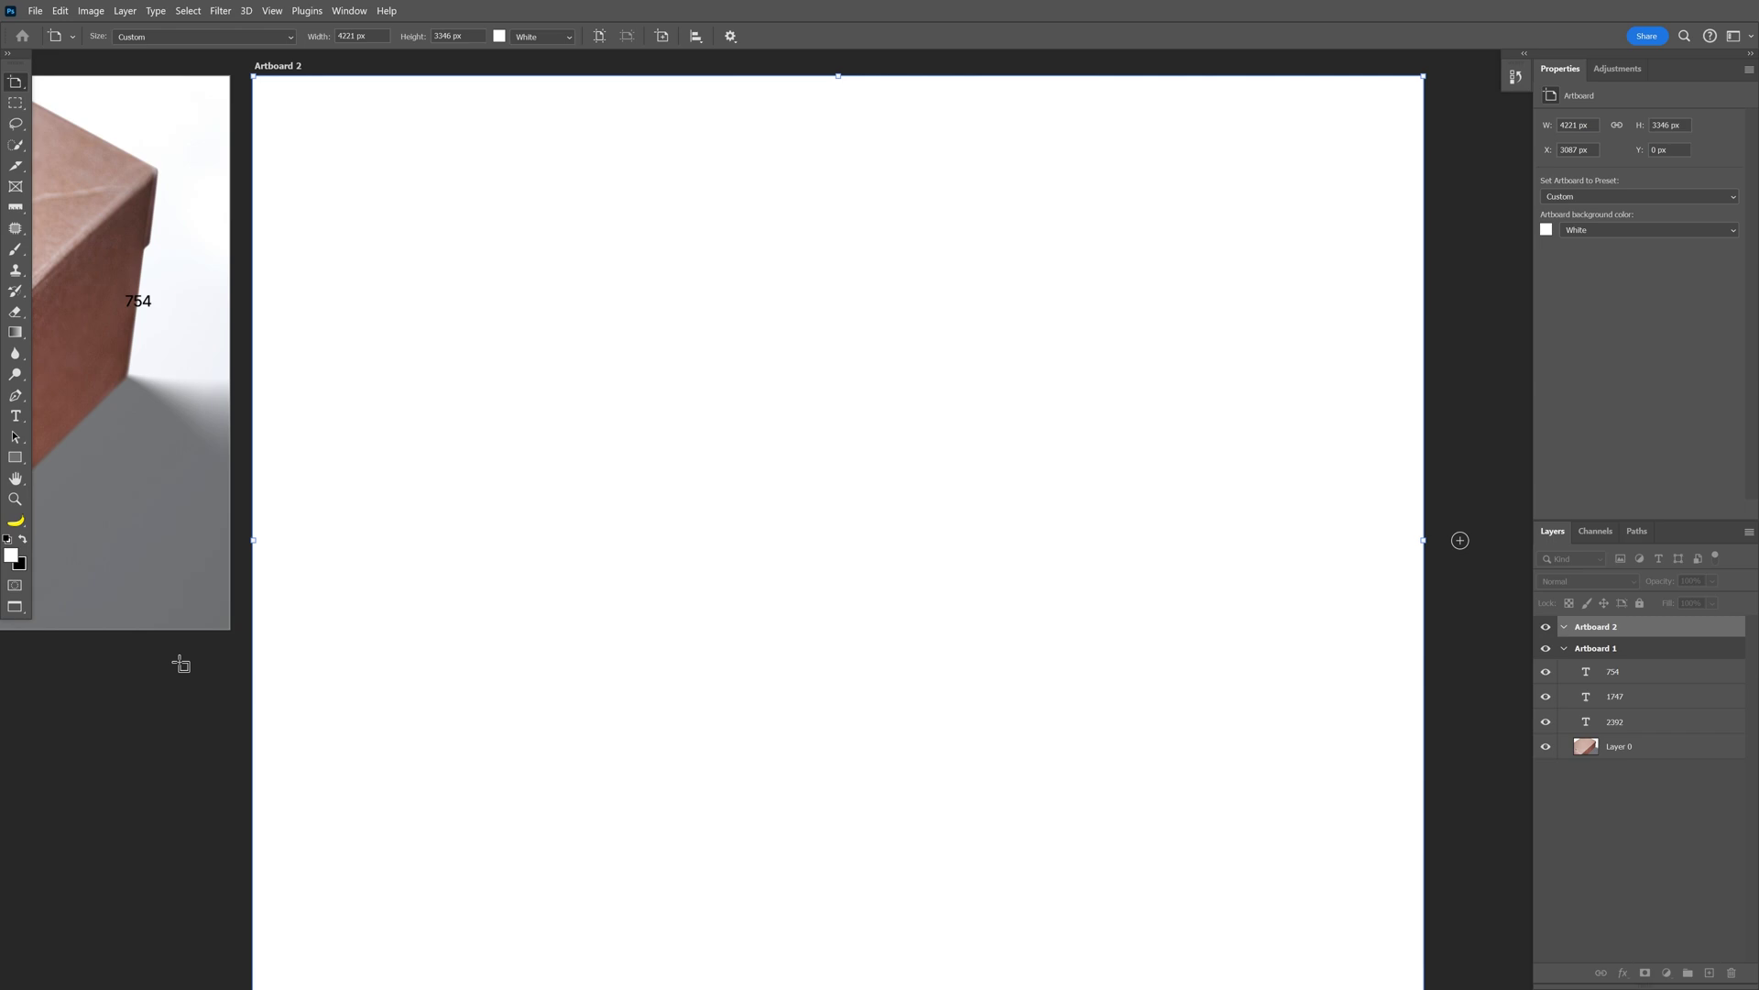
- Create a 2392×1747 rectangle on Artboard 2 with light grey fill and dark stroke
left_click(15, 457)
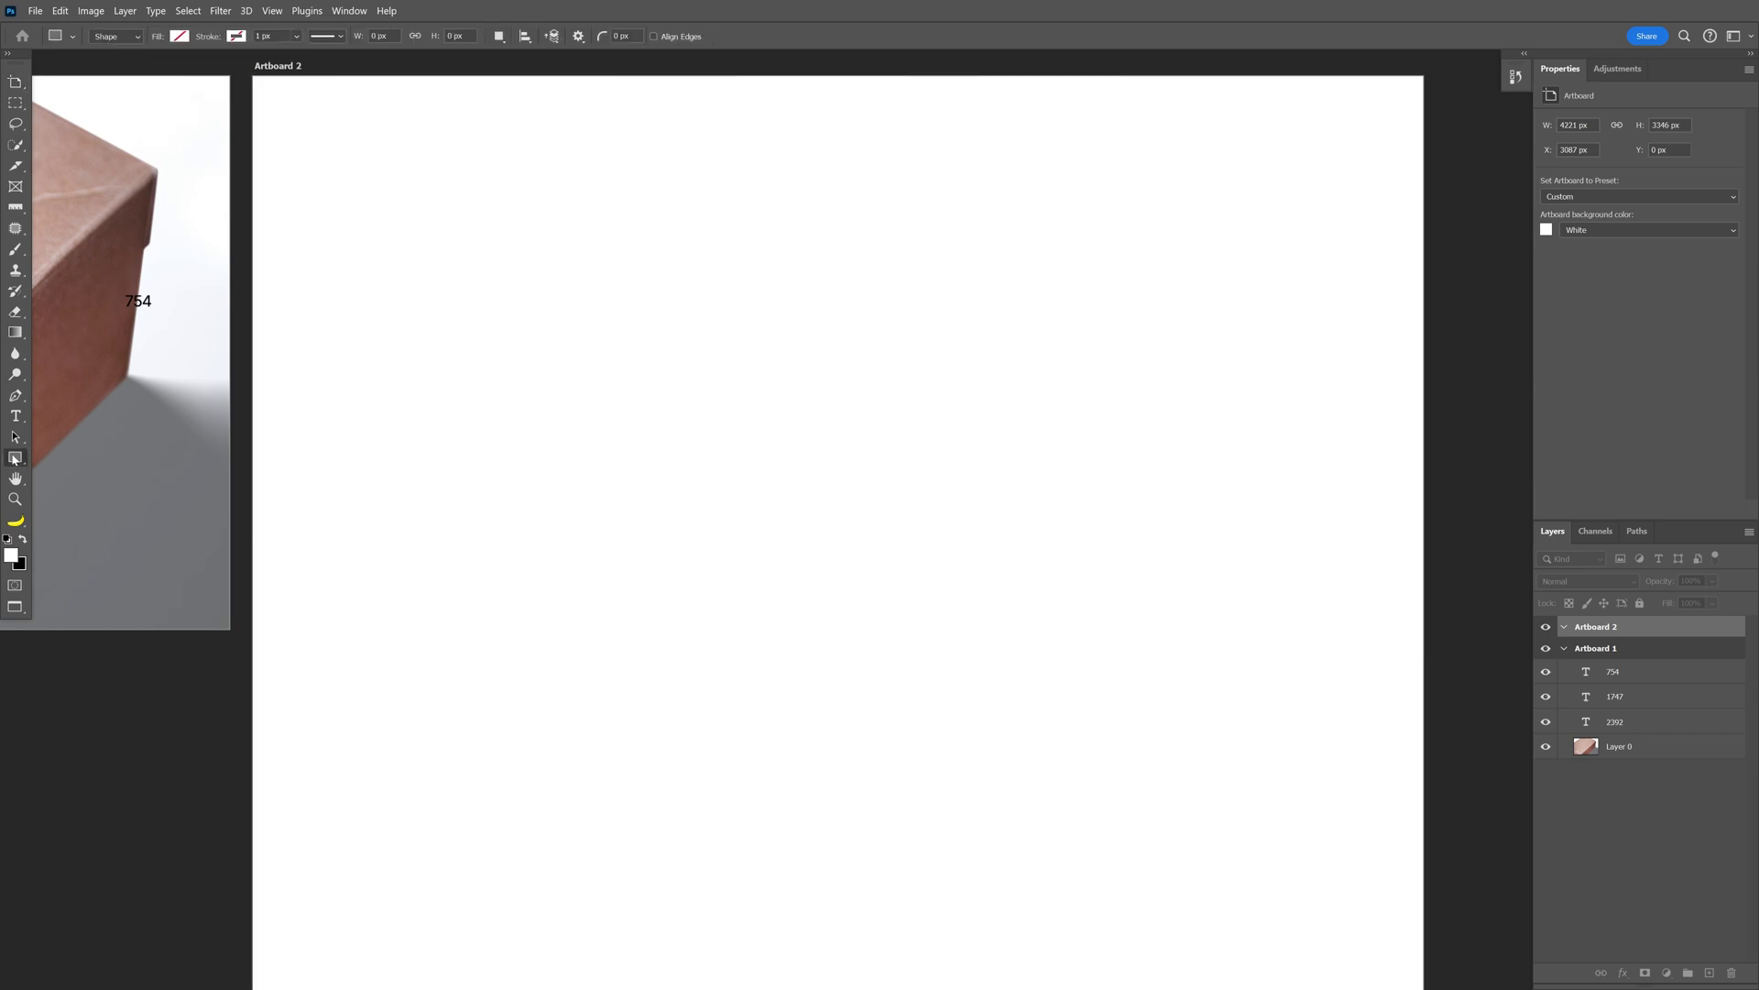
left_click(847, 505)
key("Return")
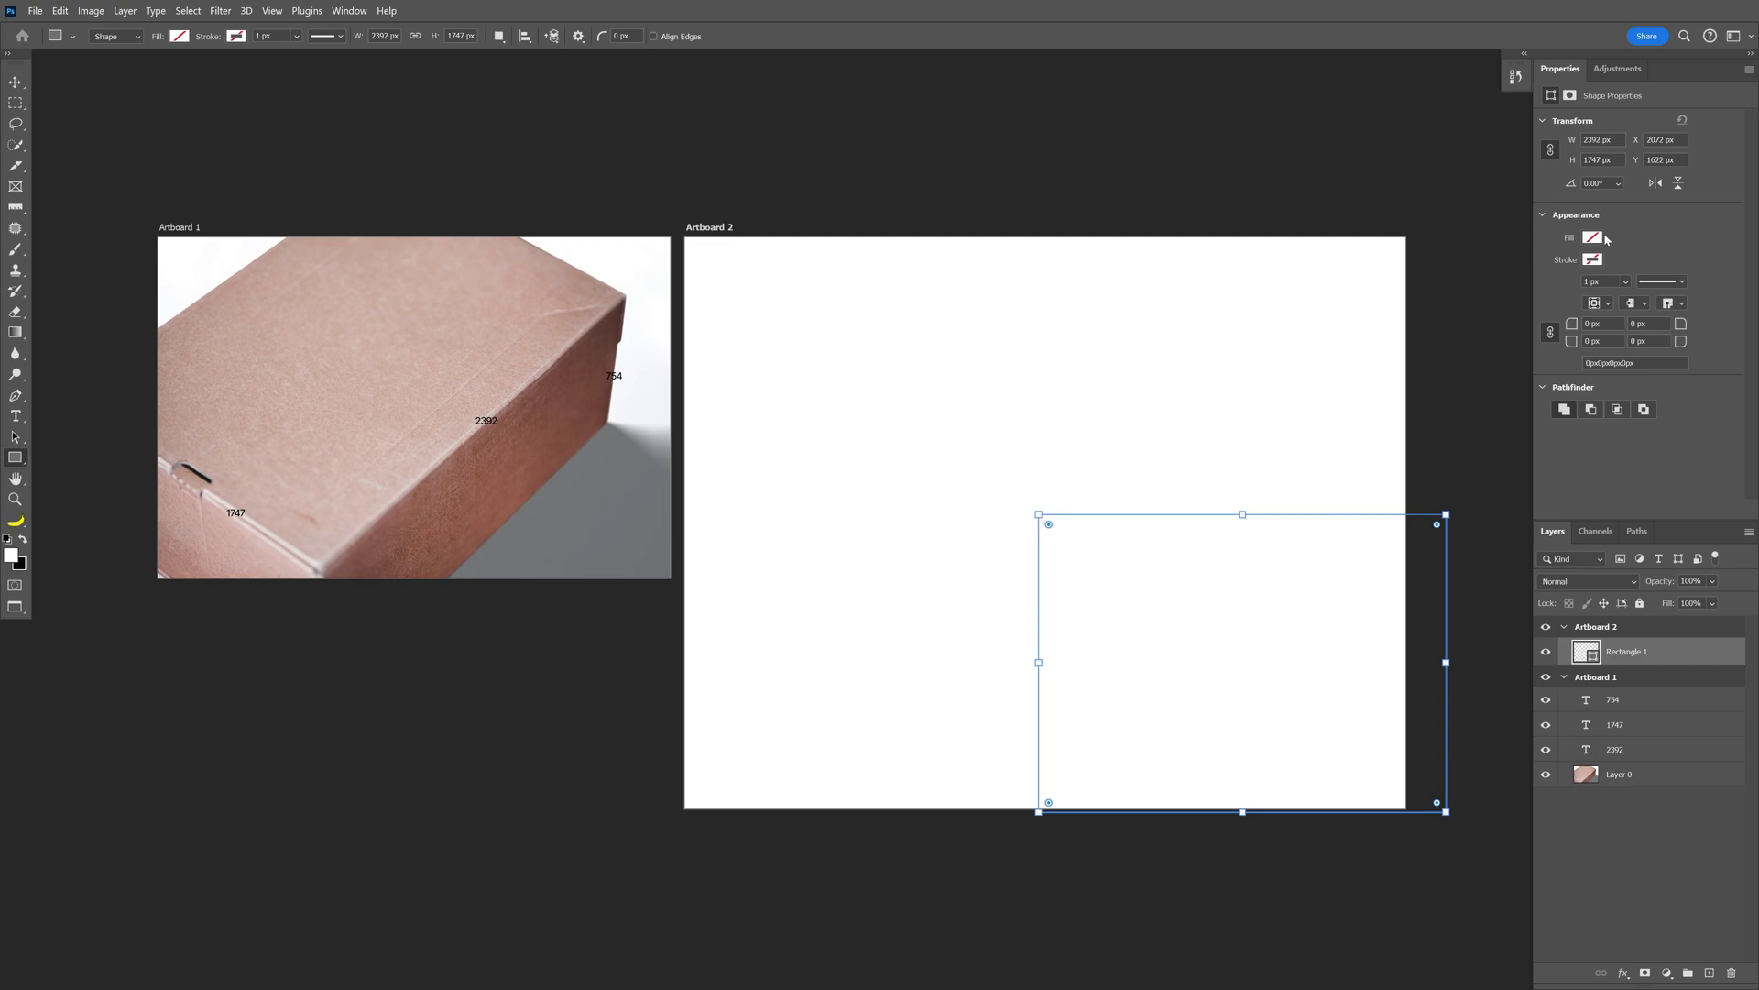
left_click(1599, 238)
left_click(1539, 320)
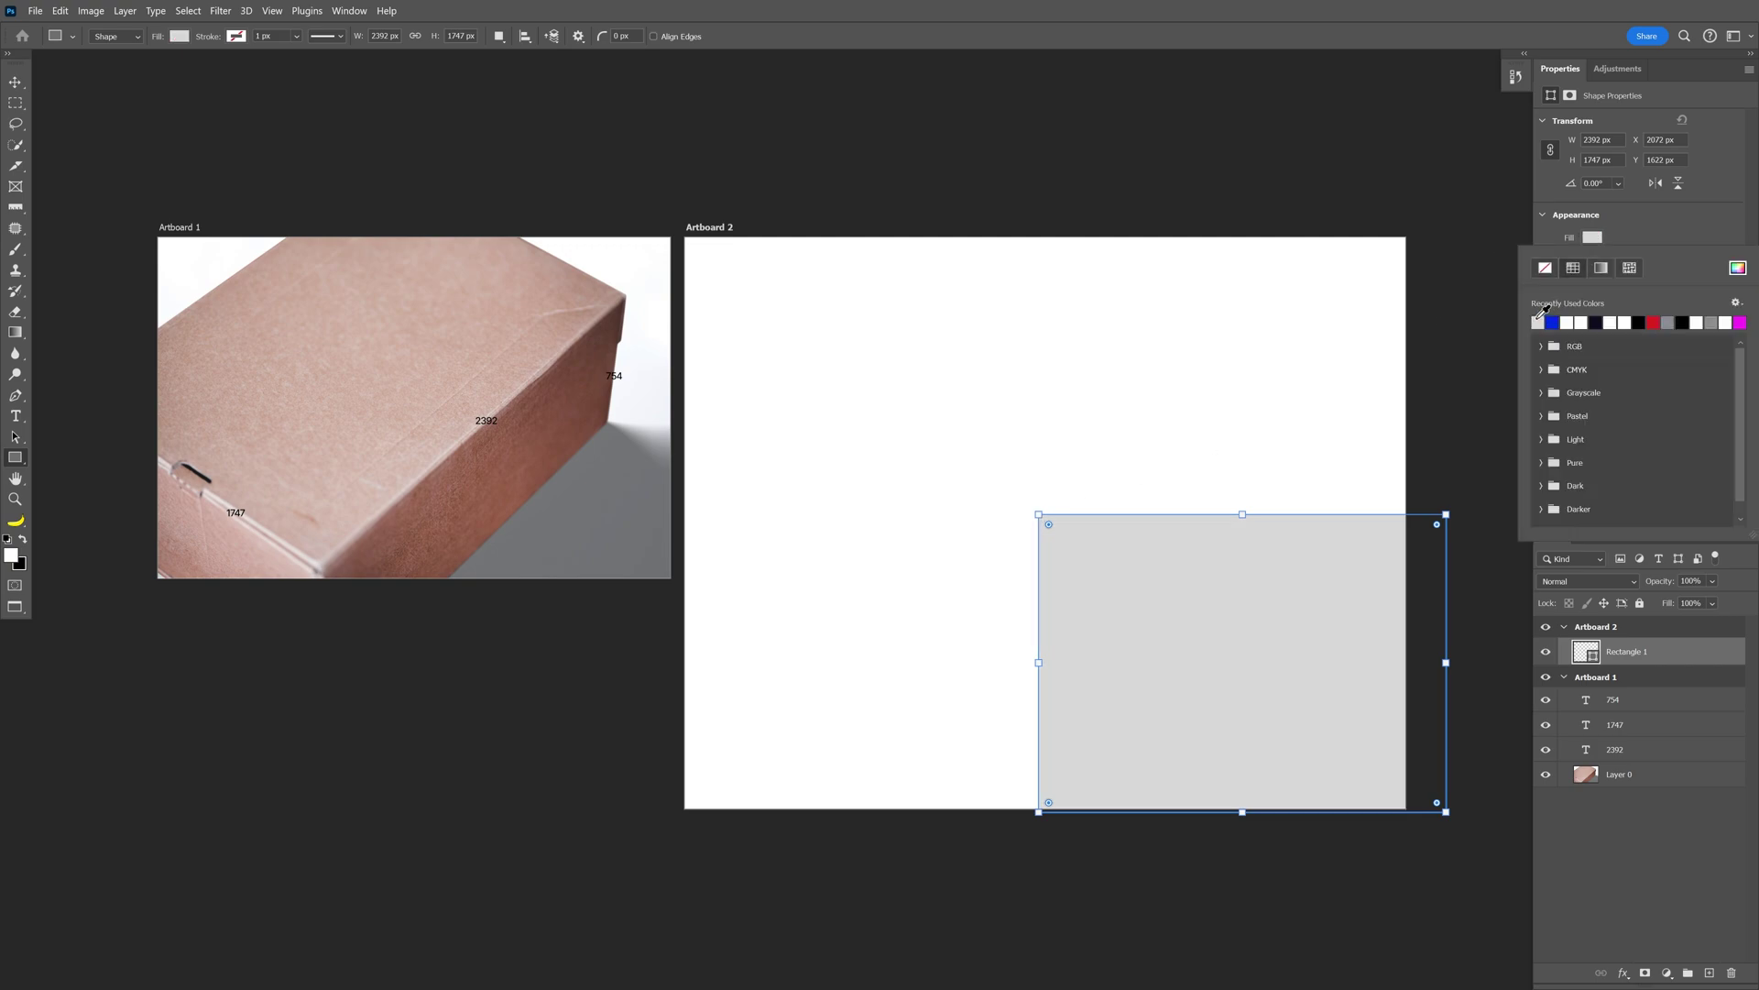
left_click(1595, 239)
left_click(1591, 260)
left_click(1599, 344)
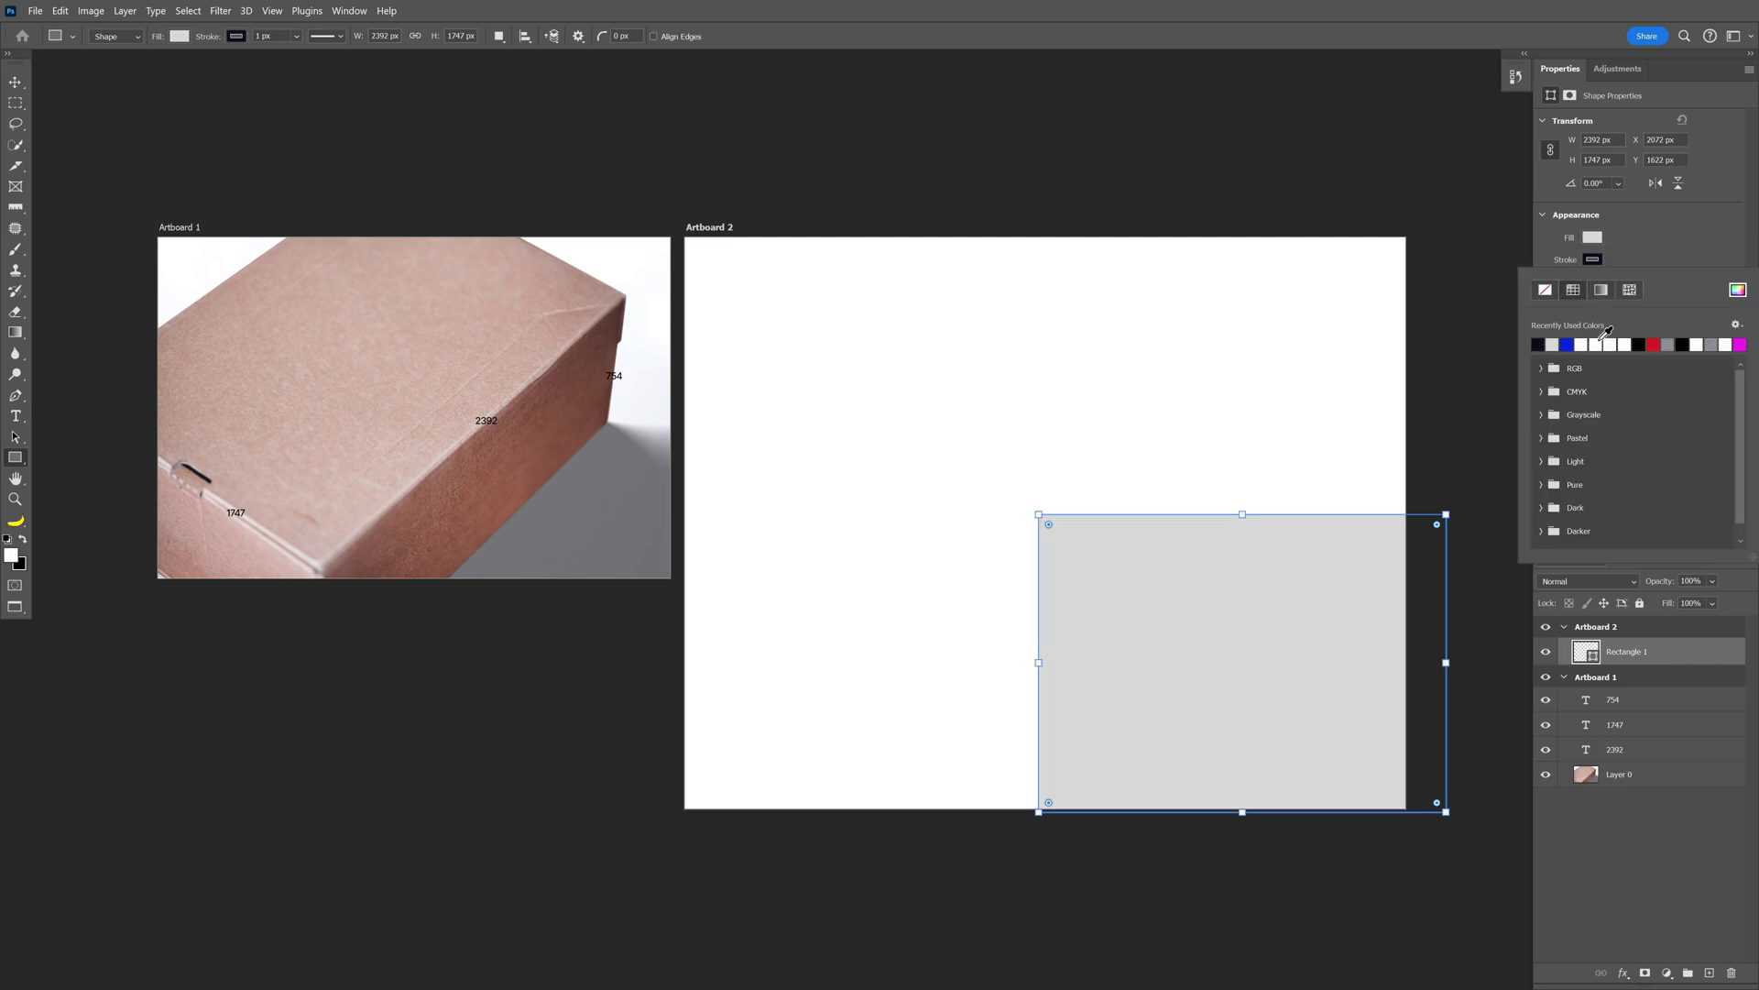
key("Return")
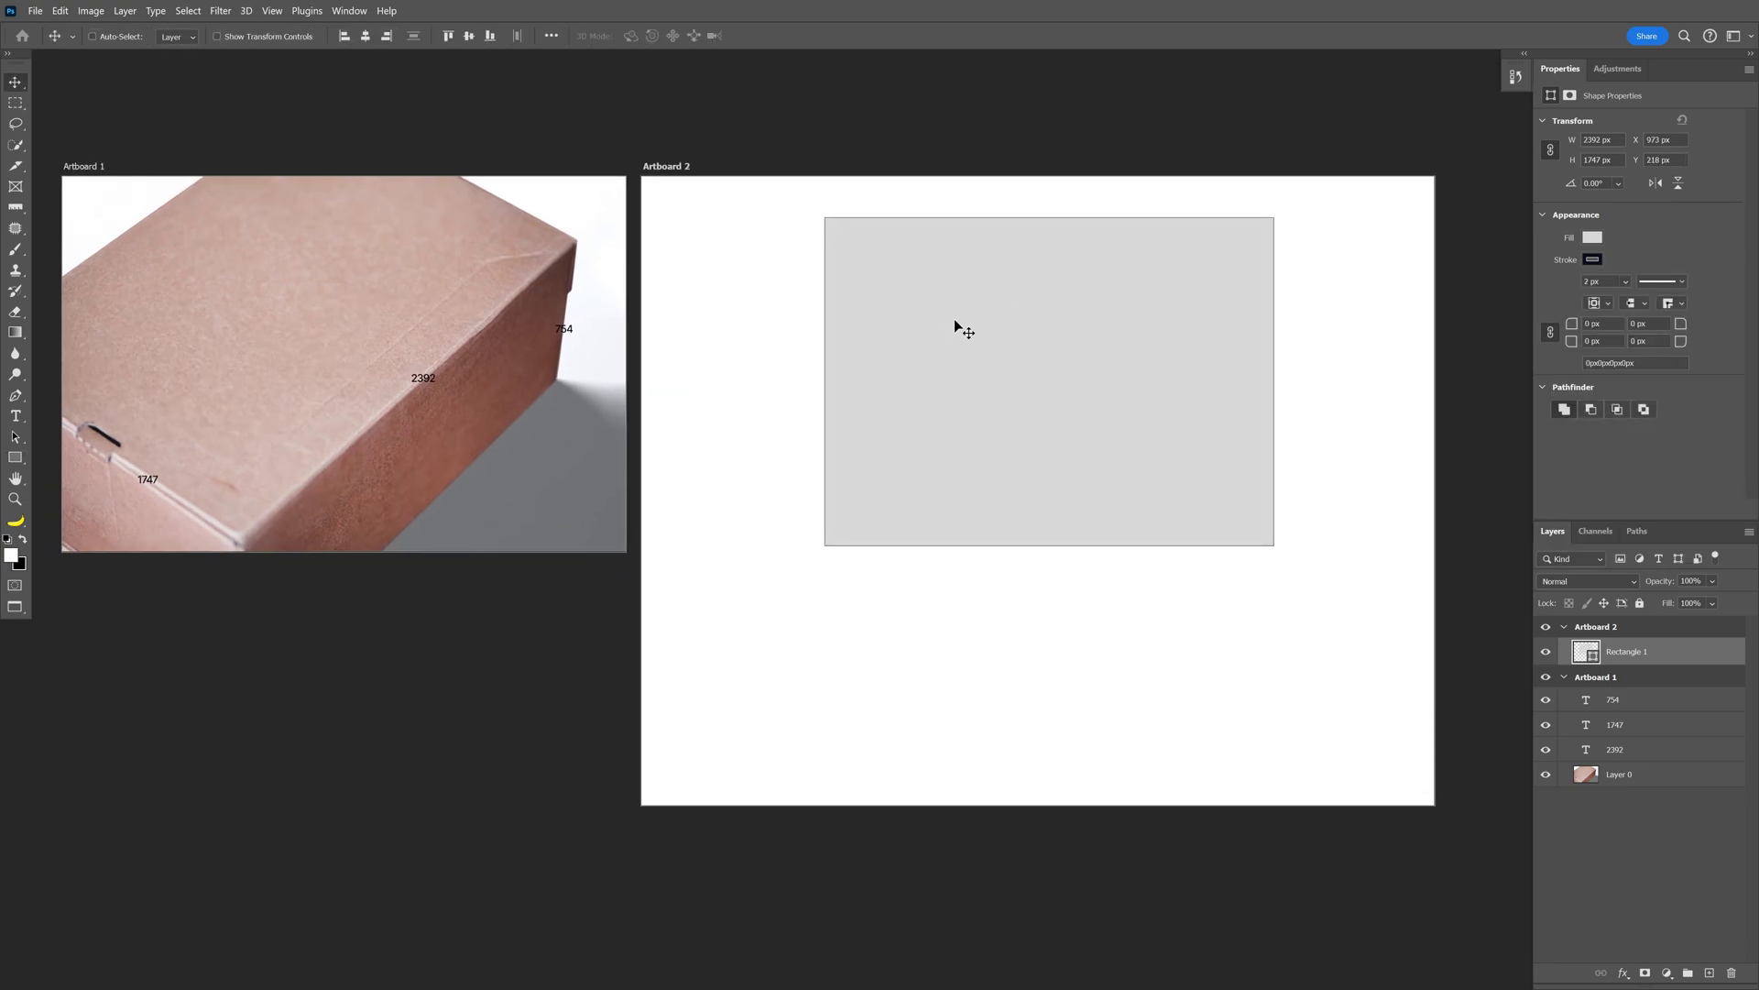
- Add a second rectangle sized 2392×754
left_click(15, 458)
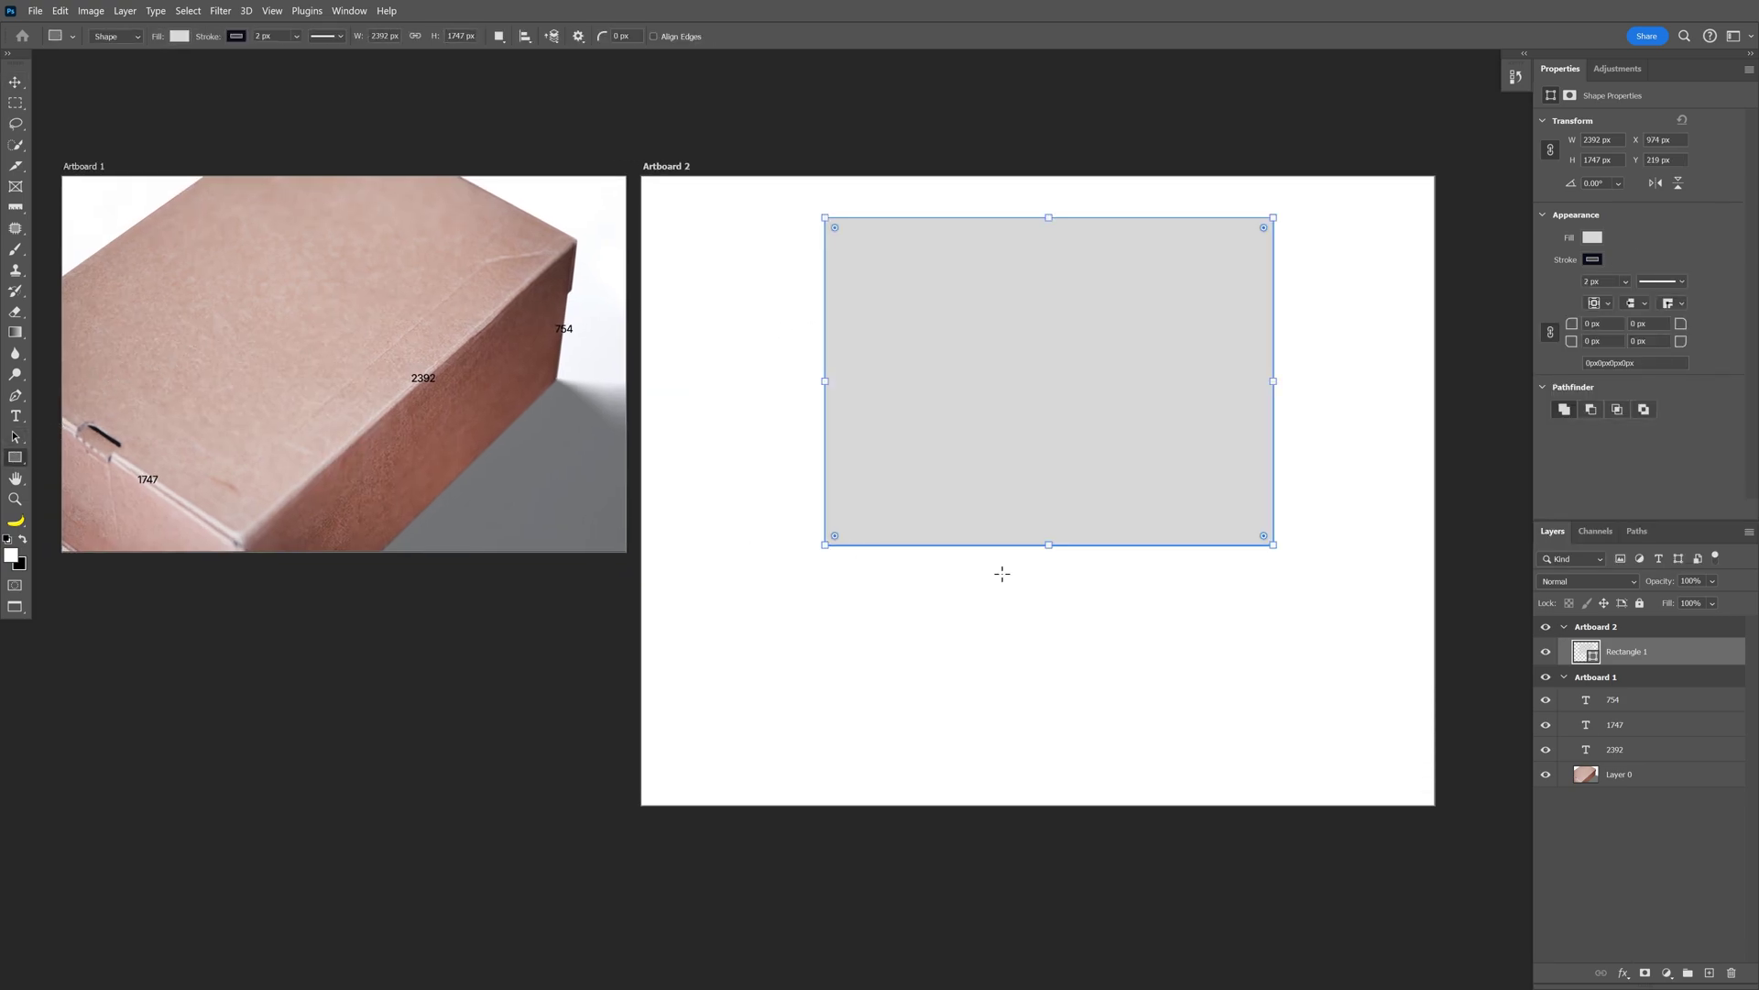
left_click(1060, 601)
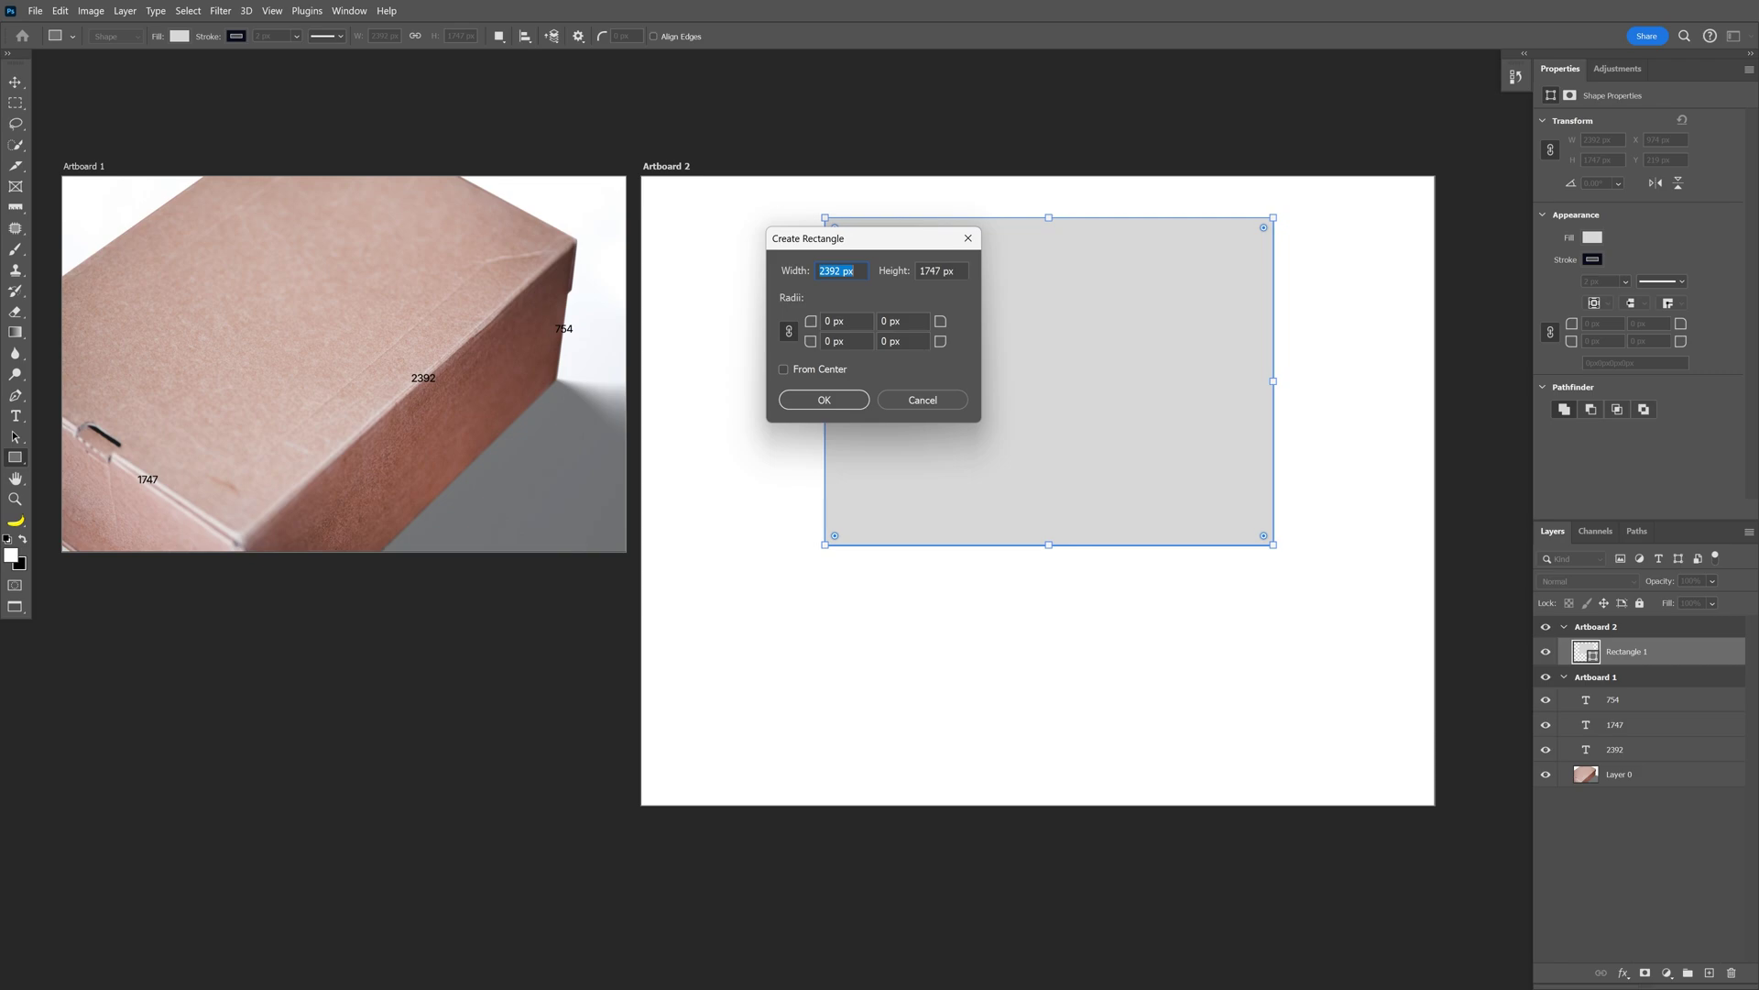
key("Tab")
type("754")
left_click(855, 396)
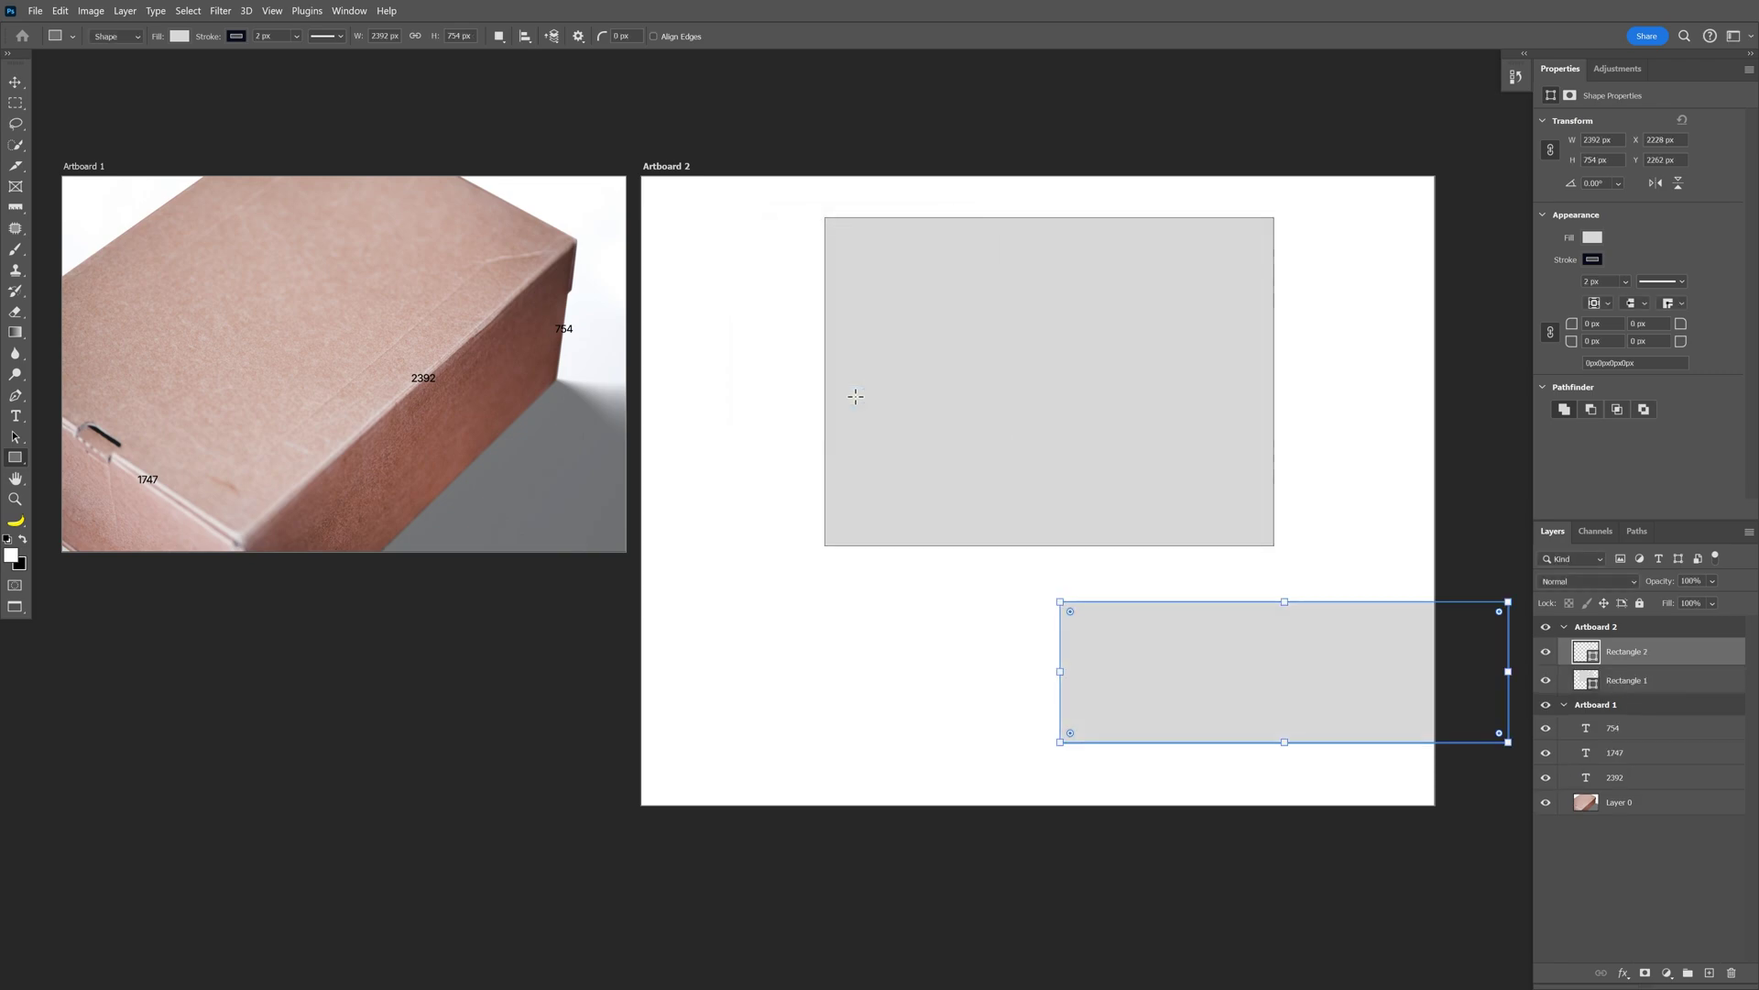
- Move the 2392×754 strip flush beneath the top rectangle
key("v")
scroll(975, 637, "up", 4)
left_click_drag(1109, 546, 793, 577)
scroll(1288, 664, "down", 1)
left_click_drag(1281, 656, 1041, 683)
key("ctrl+z")
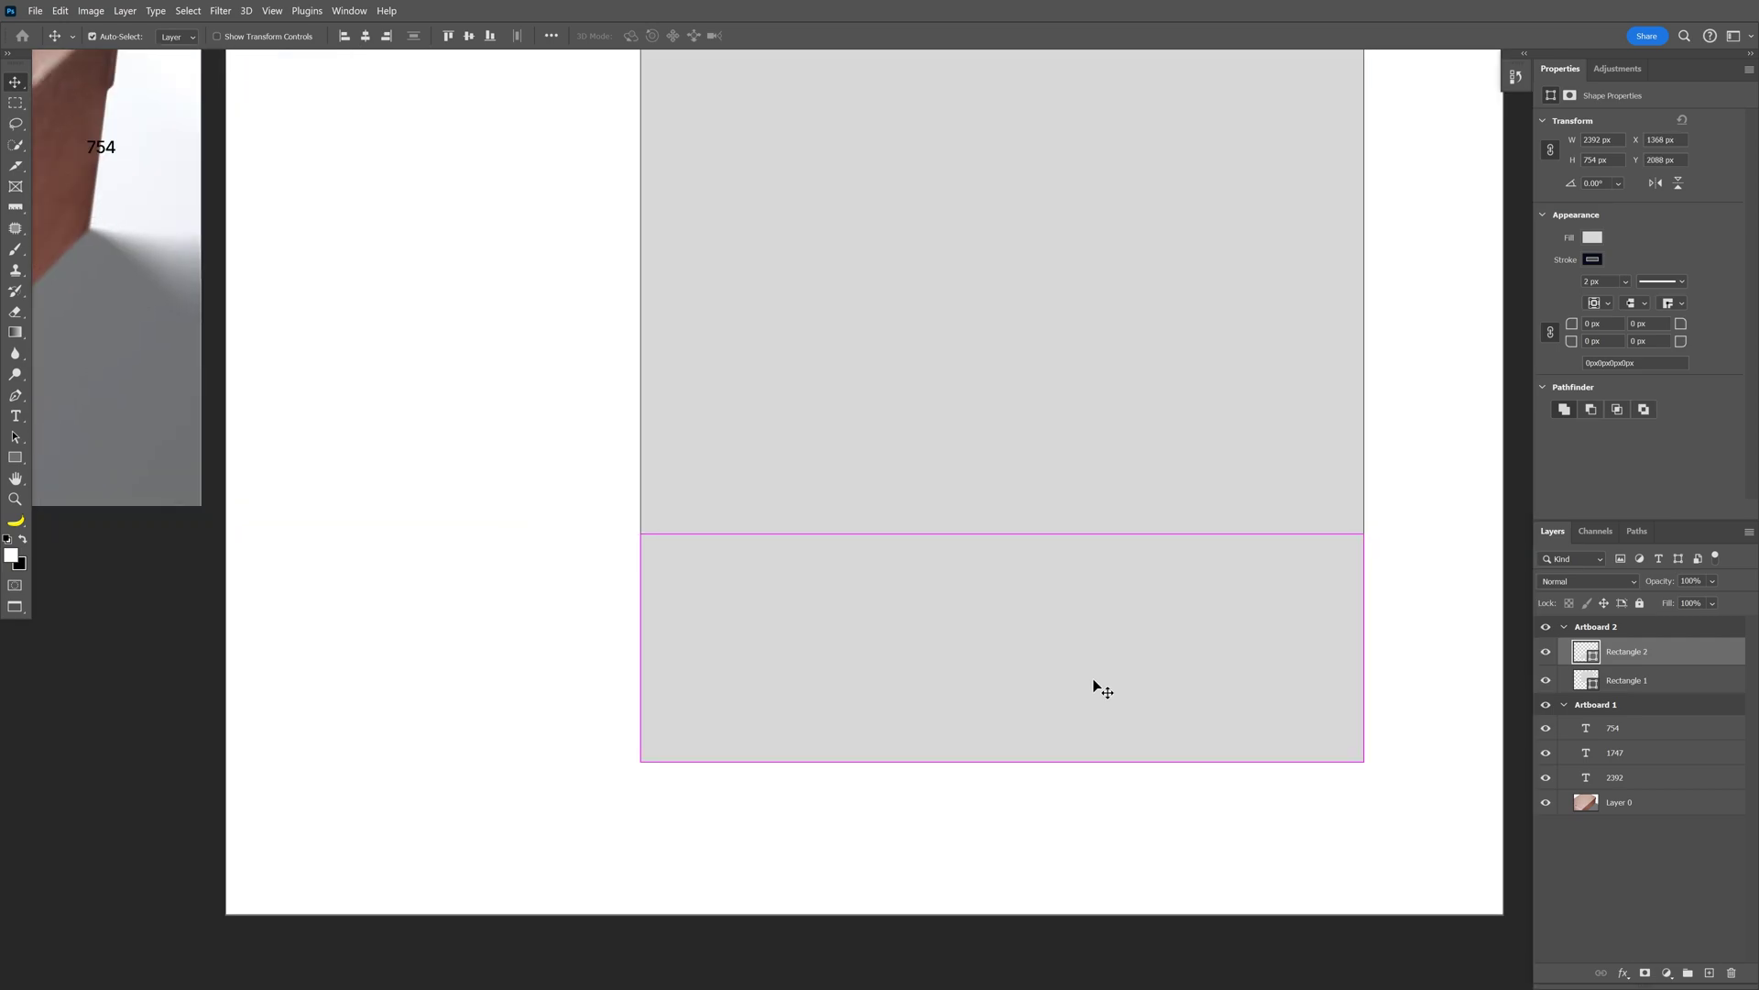
scroll(1112, 628, "down", 1)
- Duplicate the strip, rotate the copy 90° and fit it as a side panel at left
left_click_drag(1166, 633, 829, 520)
key("ctrl+t")
left_click_drag(966, 429, 689, 658)
left_click_drag(846, 724, 788, 775)
scroll(788, 775, "up", 3)
scroll(788, 776, "left", 2)
left_click_drag(660, 366, 699, 259)
scroll(699, 776, "up", 2)
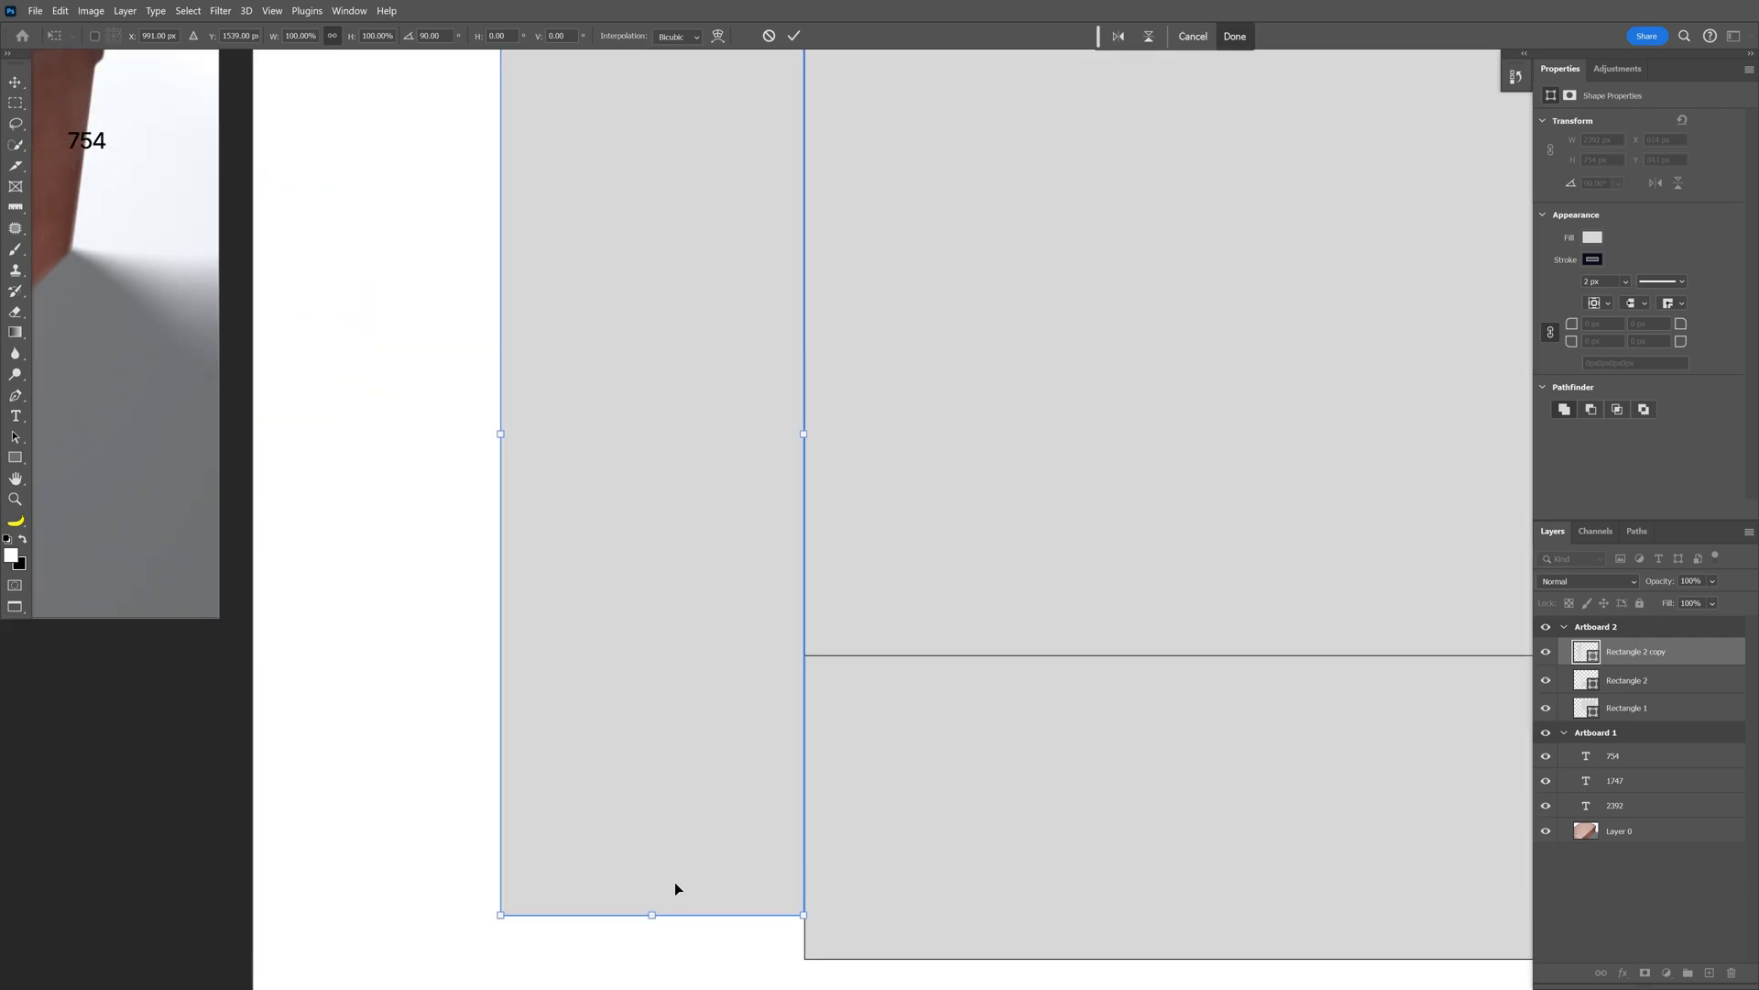
left_click_drag(651, 913, 669, 653)
- Commit the side panel's transform and delete the three dimension text layers
key("Return")
key("ctrl+0")
left_click(1637, 805)
left_click(1631, 756, "shift")
key("Delete")
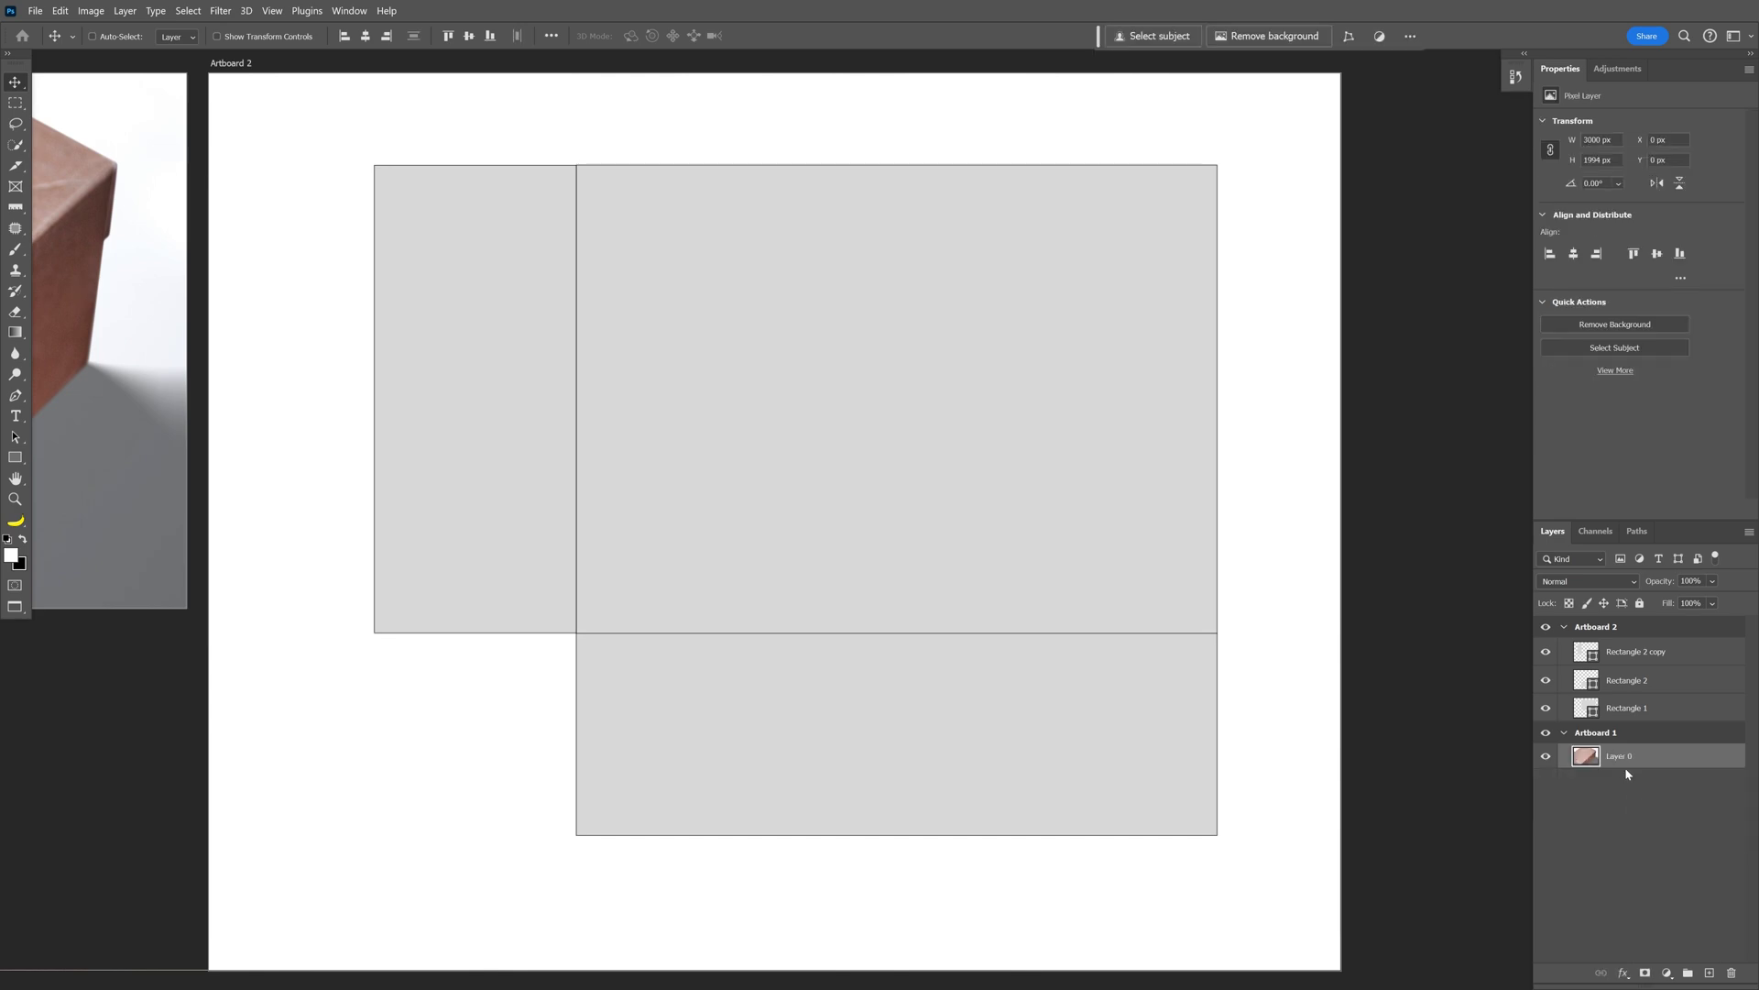
- Convert the three rectangles into a single smart object
left_click(1646, 711)
left_click(1664, 649, "shift")
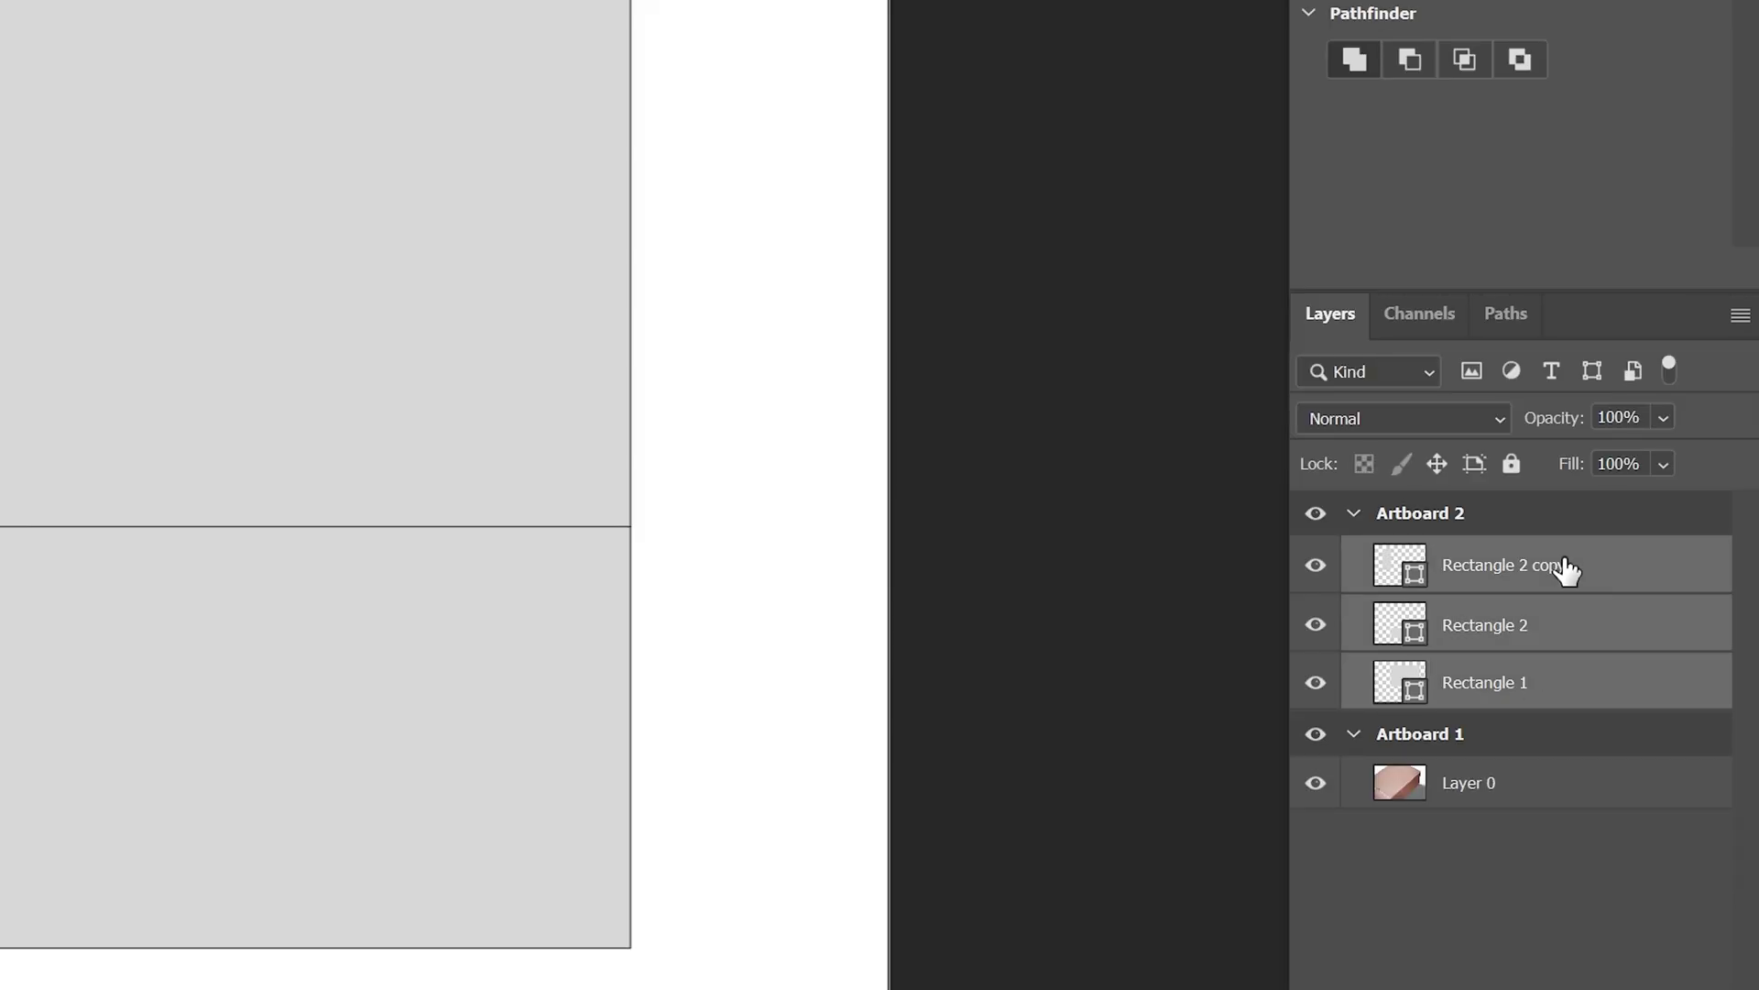
right_click(1568, 570)
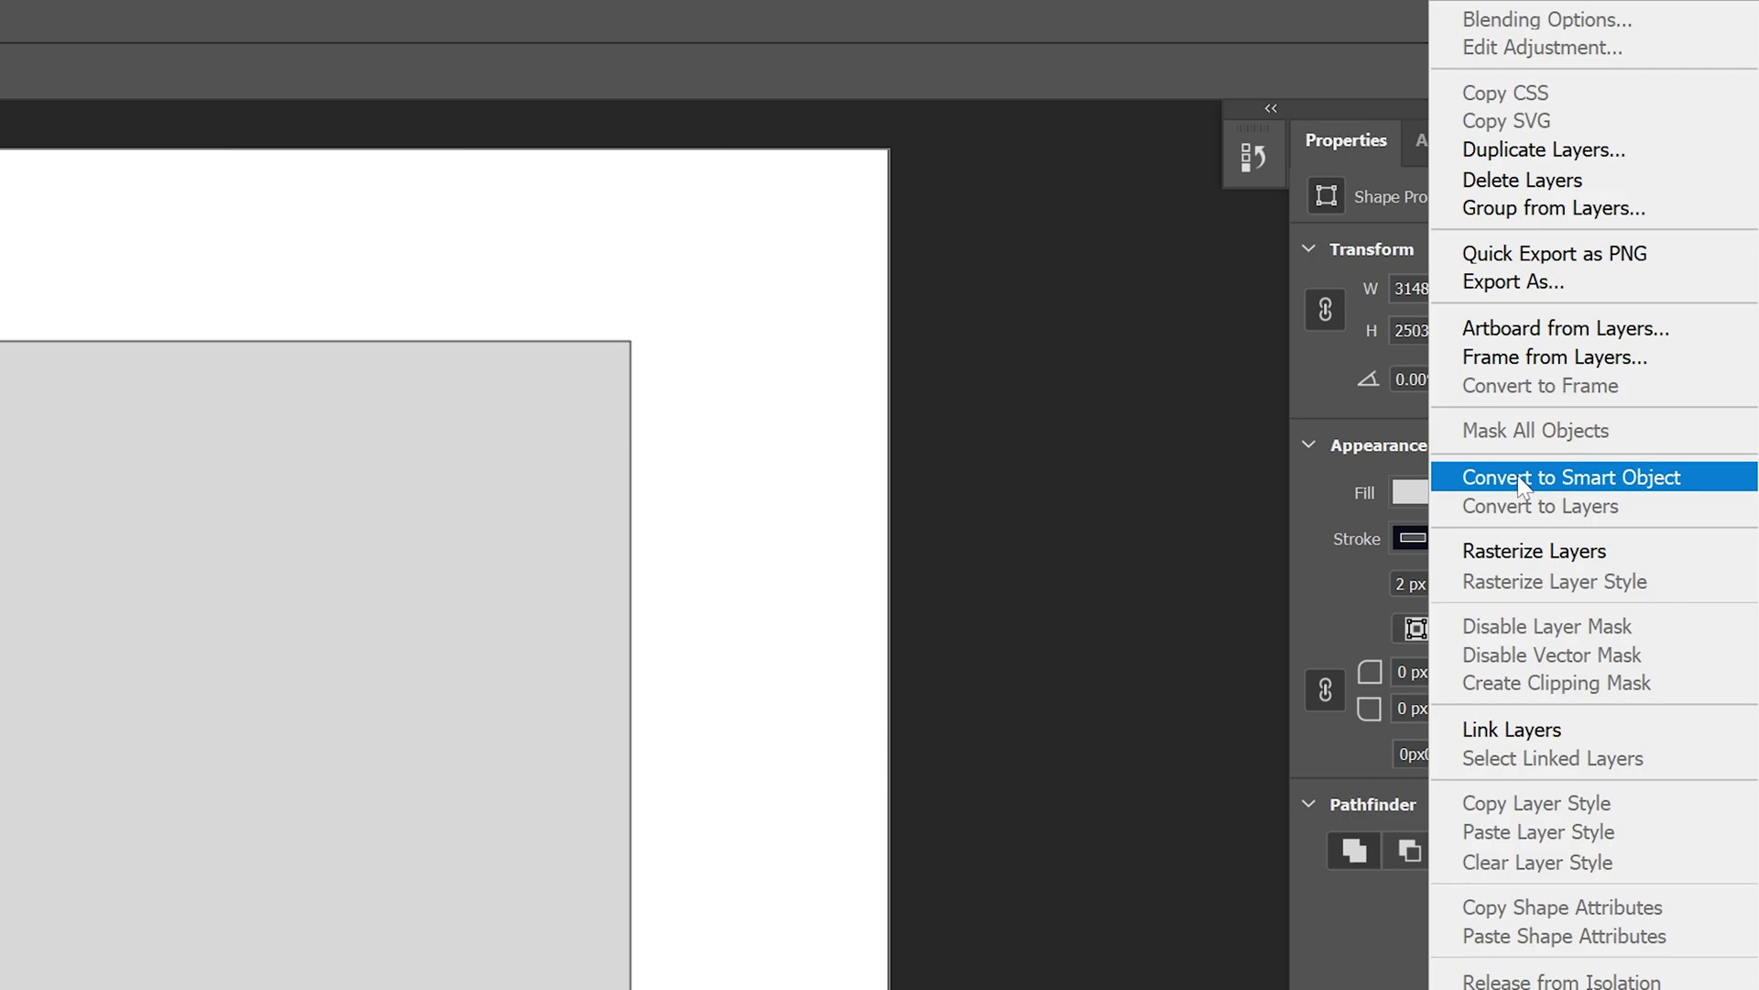
left_click(1521, 477)
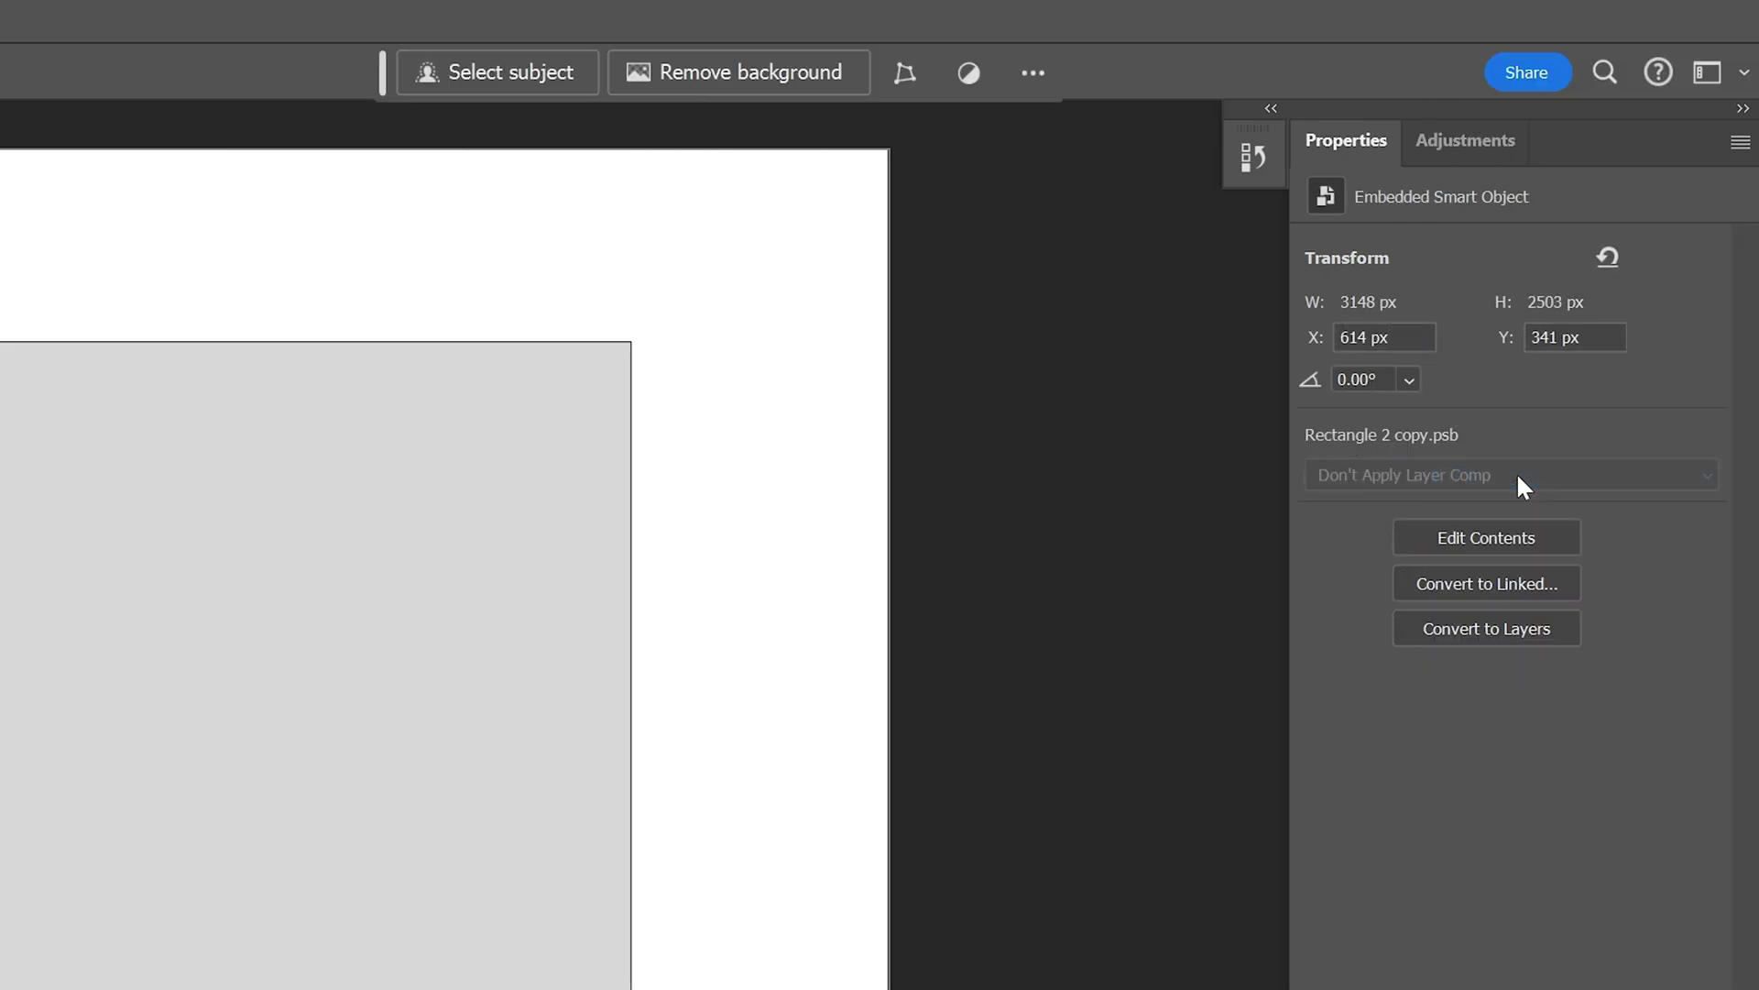
- Rename the layers 'Smart Object' and 'Box'
double_click(1489, 450)
type("Smart Object")
key("Tab")
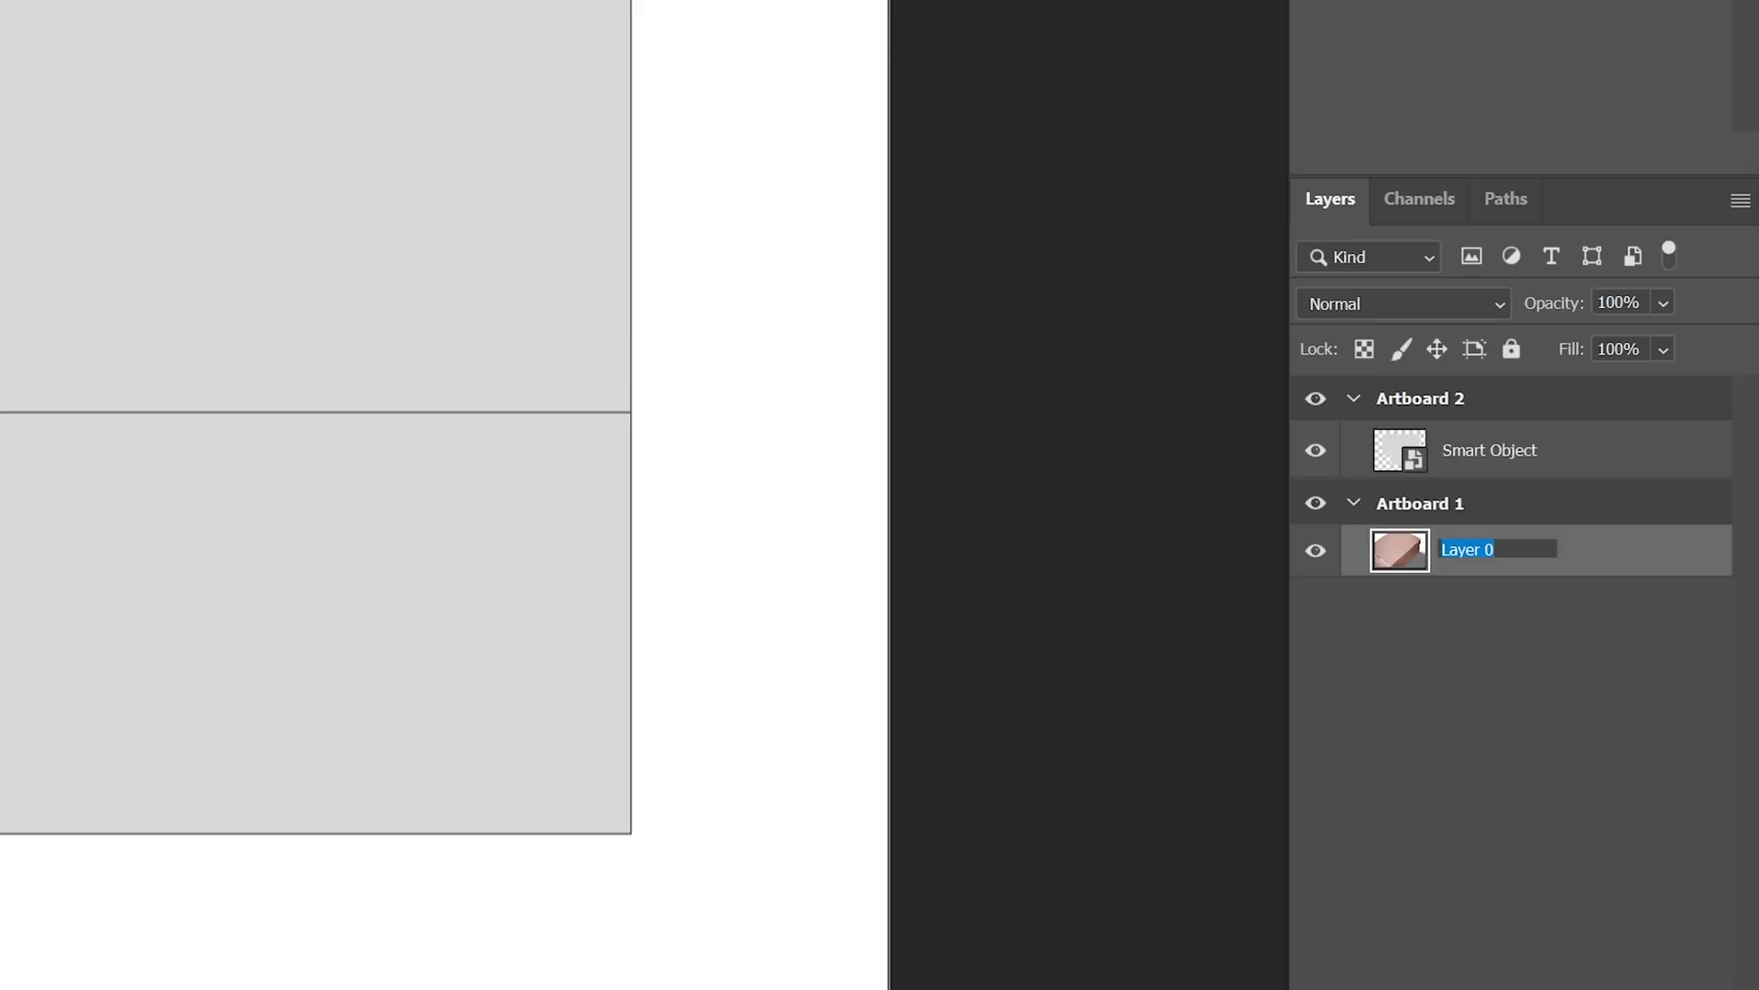
type("Box")
left_click(1383, 451)
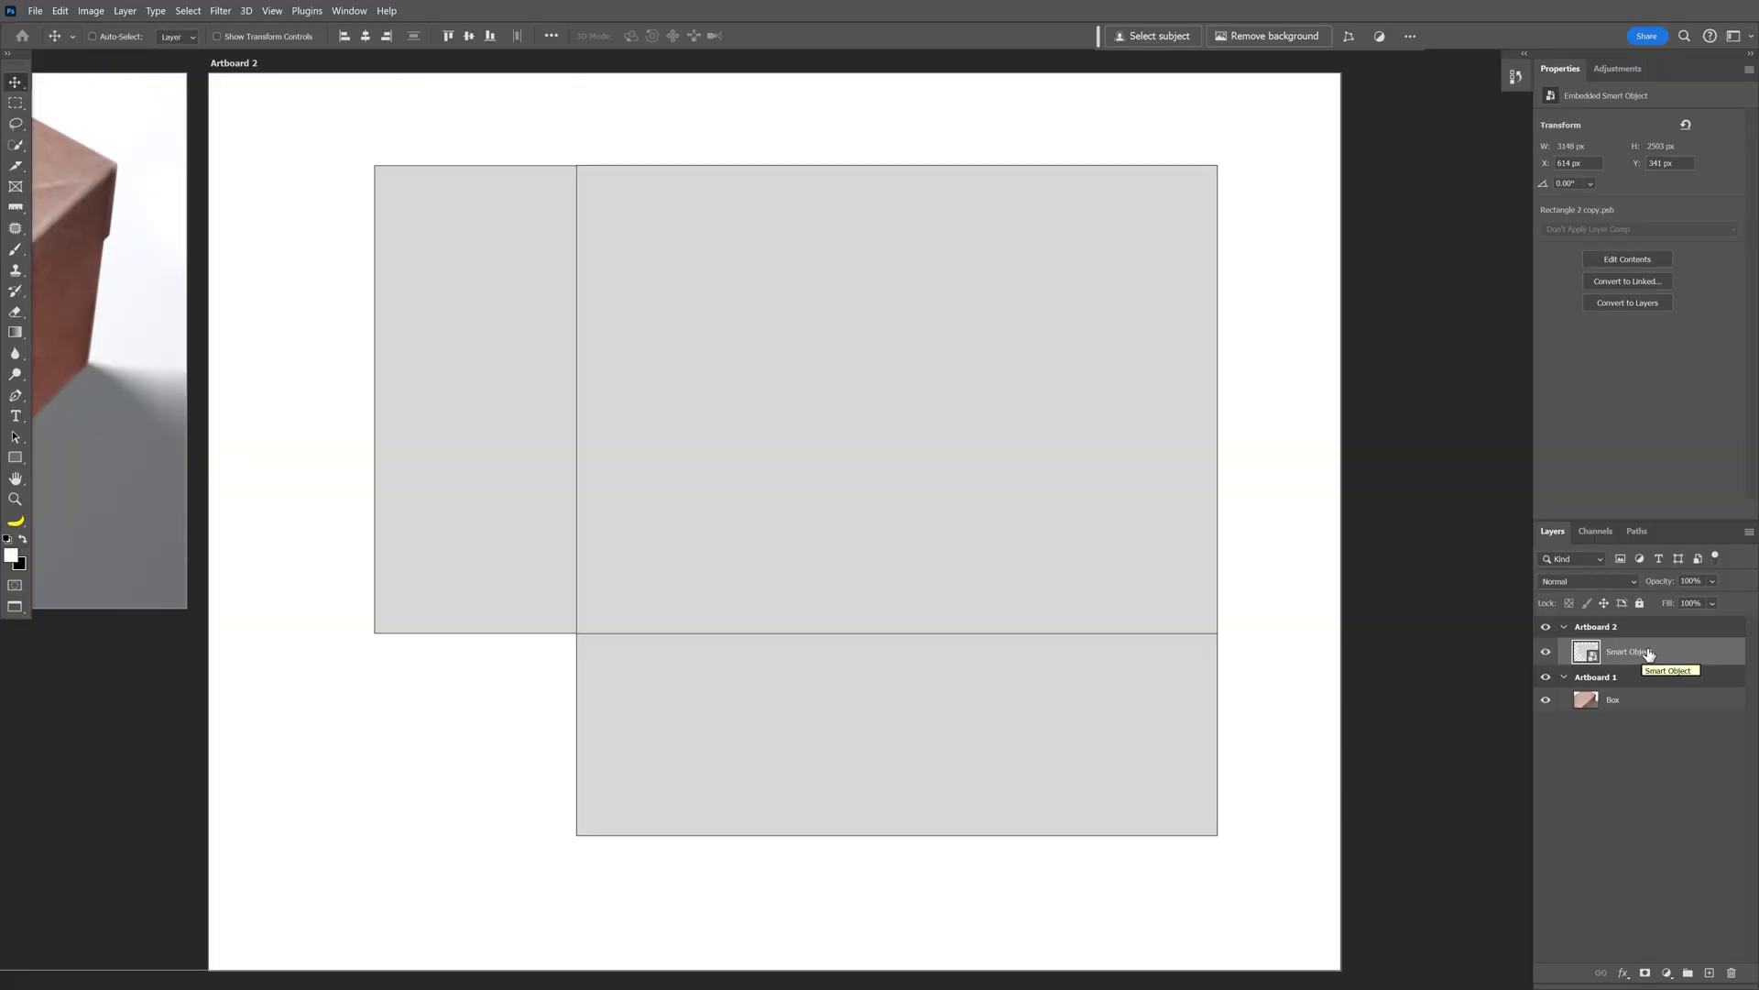
- Start Edit > Perspective Warp and draw planes over the front, lower and left side panels
left_click(61, 11)
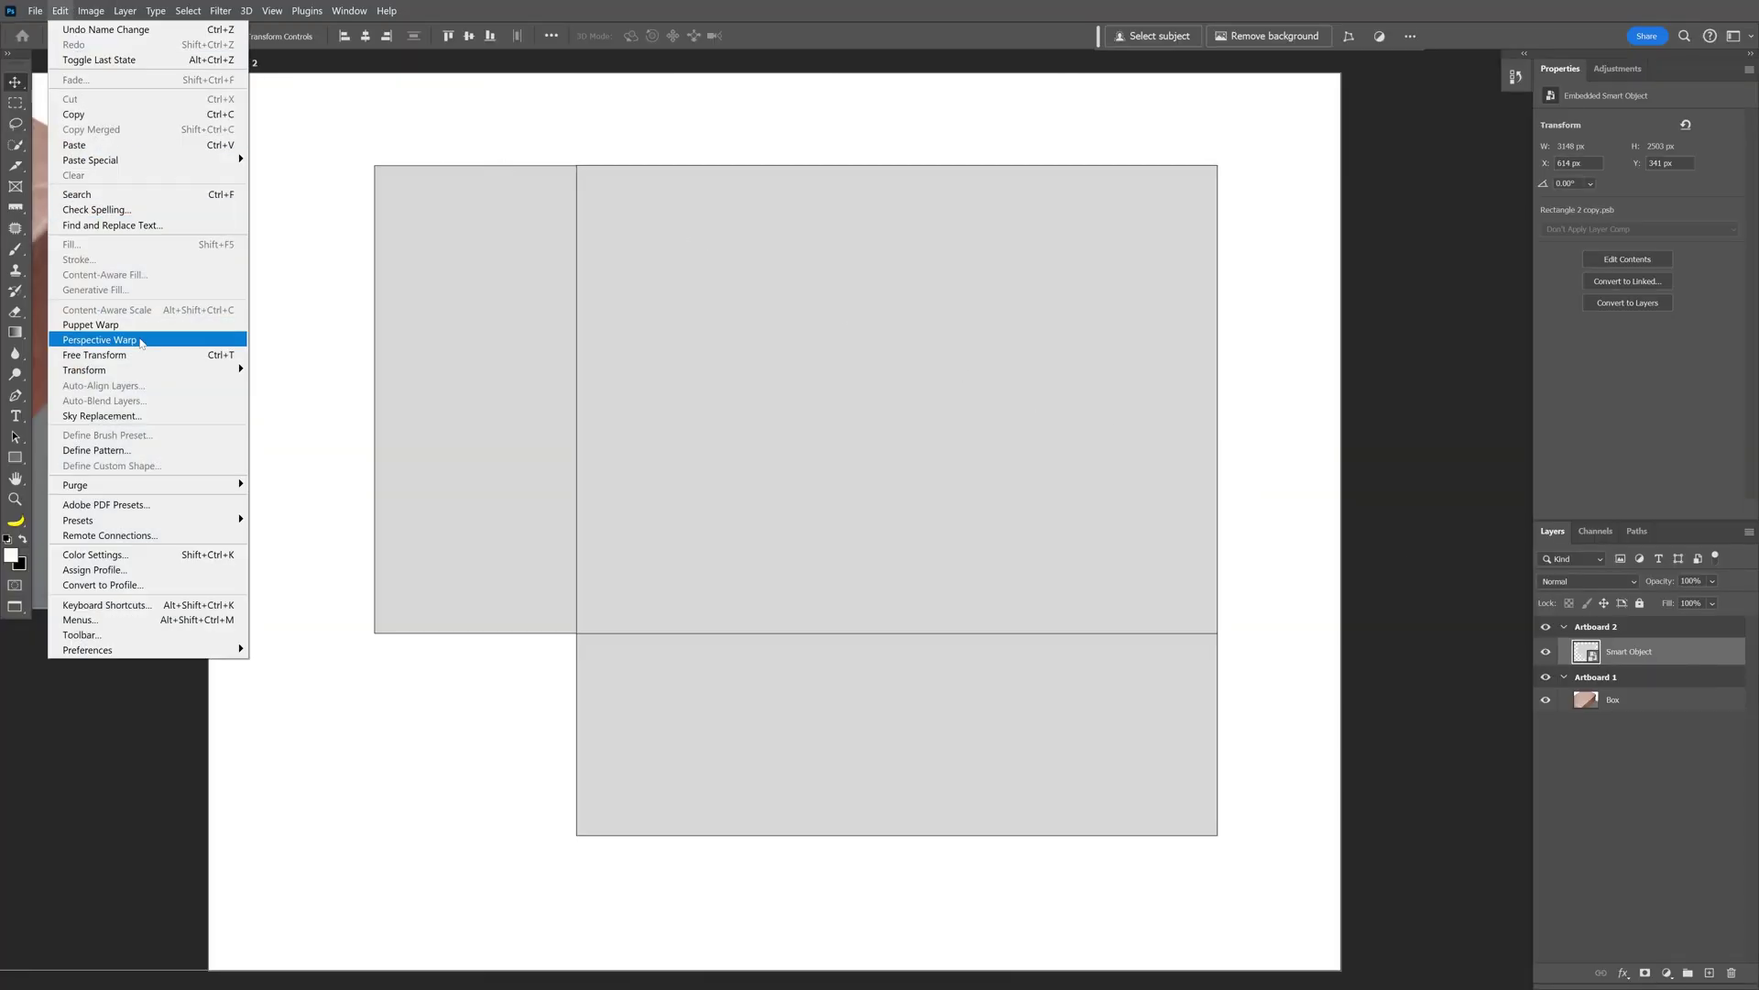
left_click(141, 340)
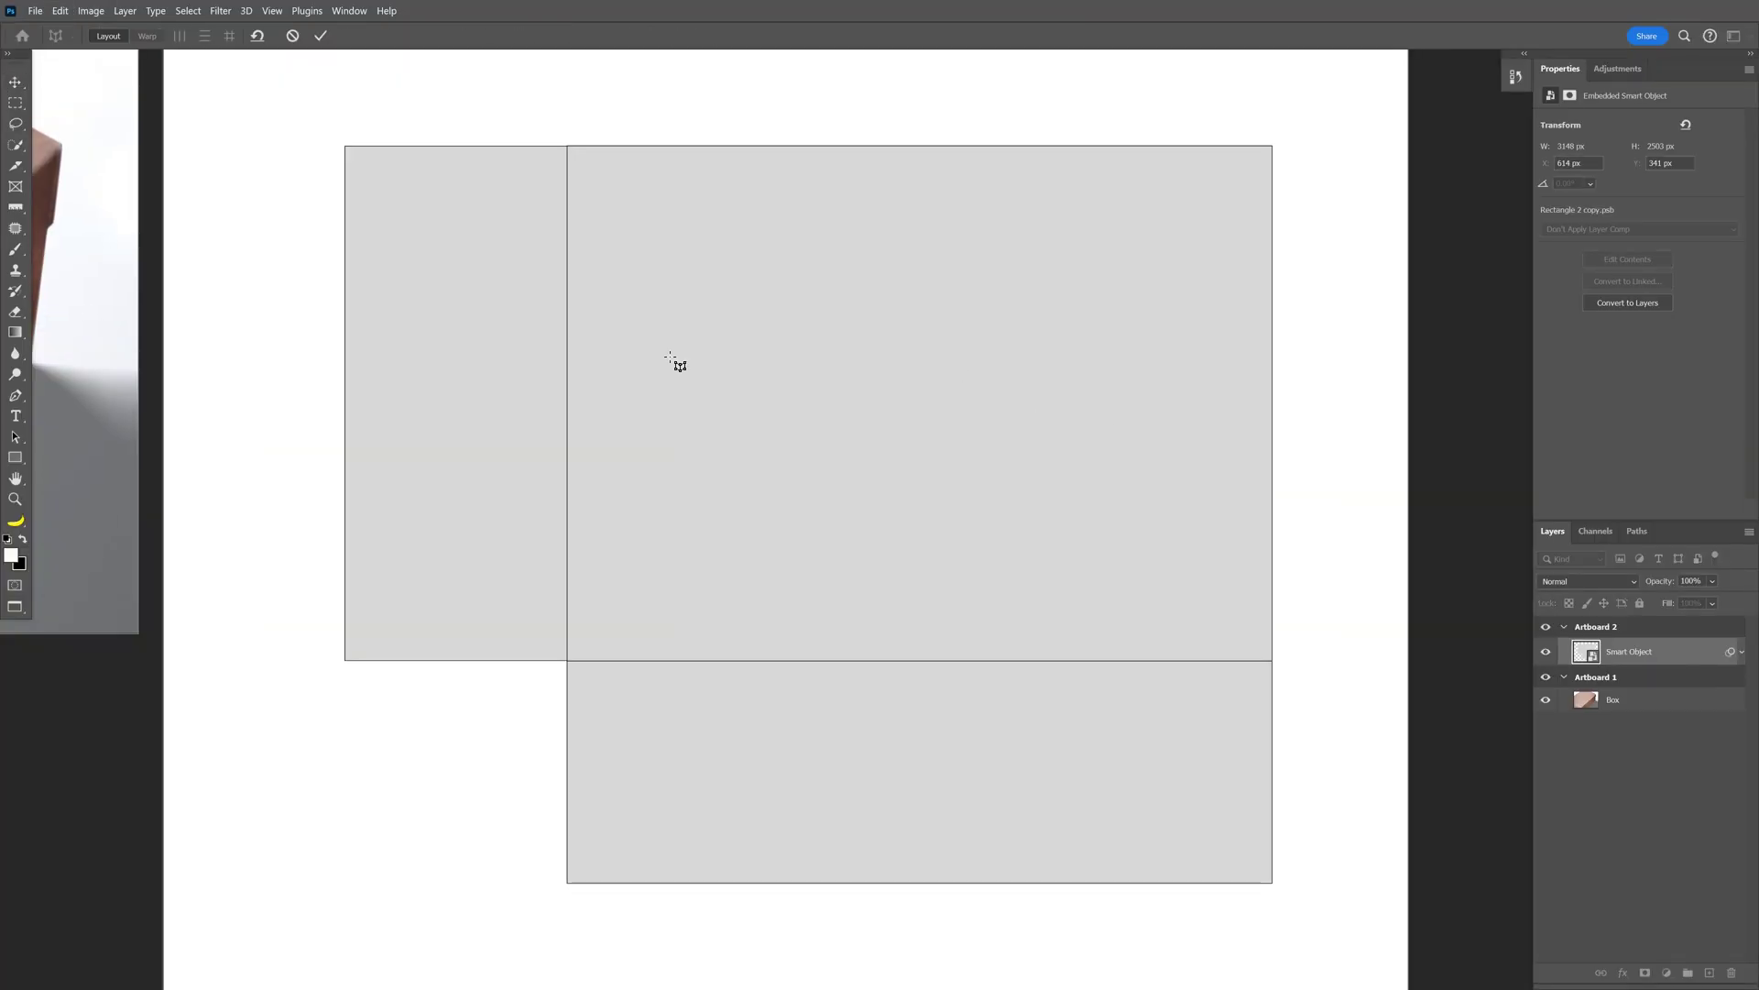
left_click_drag(576, 154, 1281, 674)
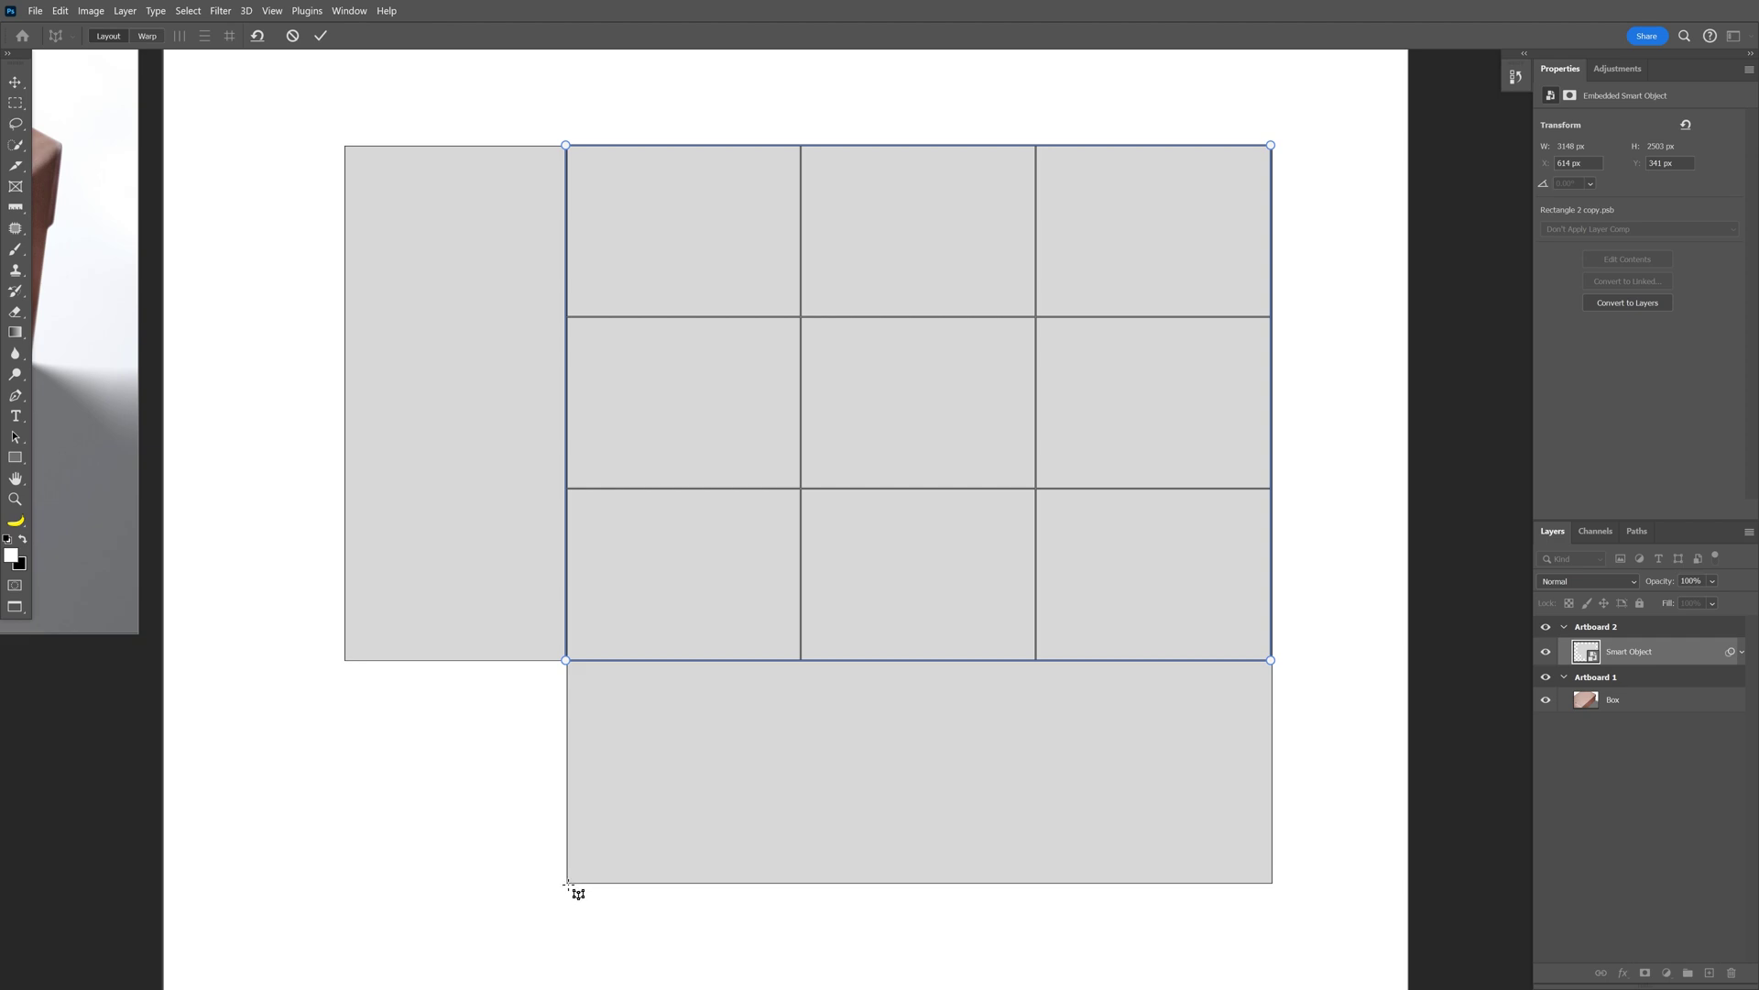
left_click_drag(567, 885, 1272, 663)
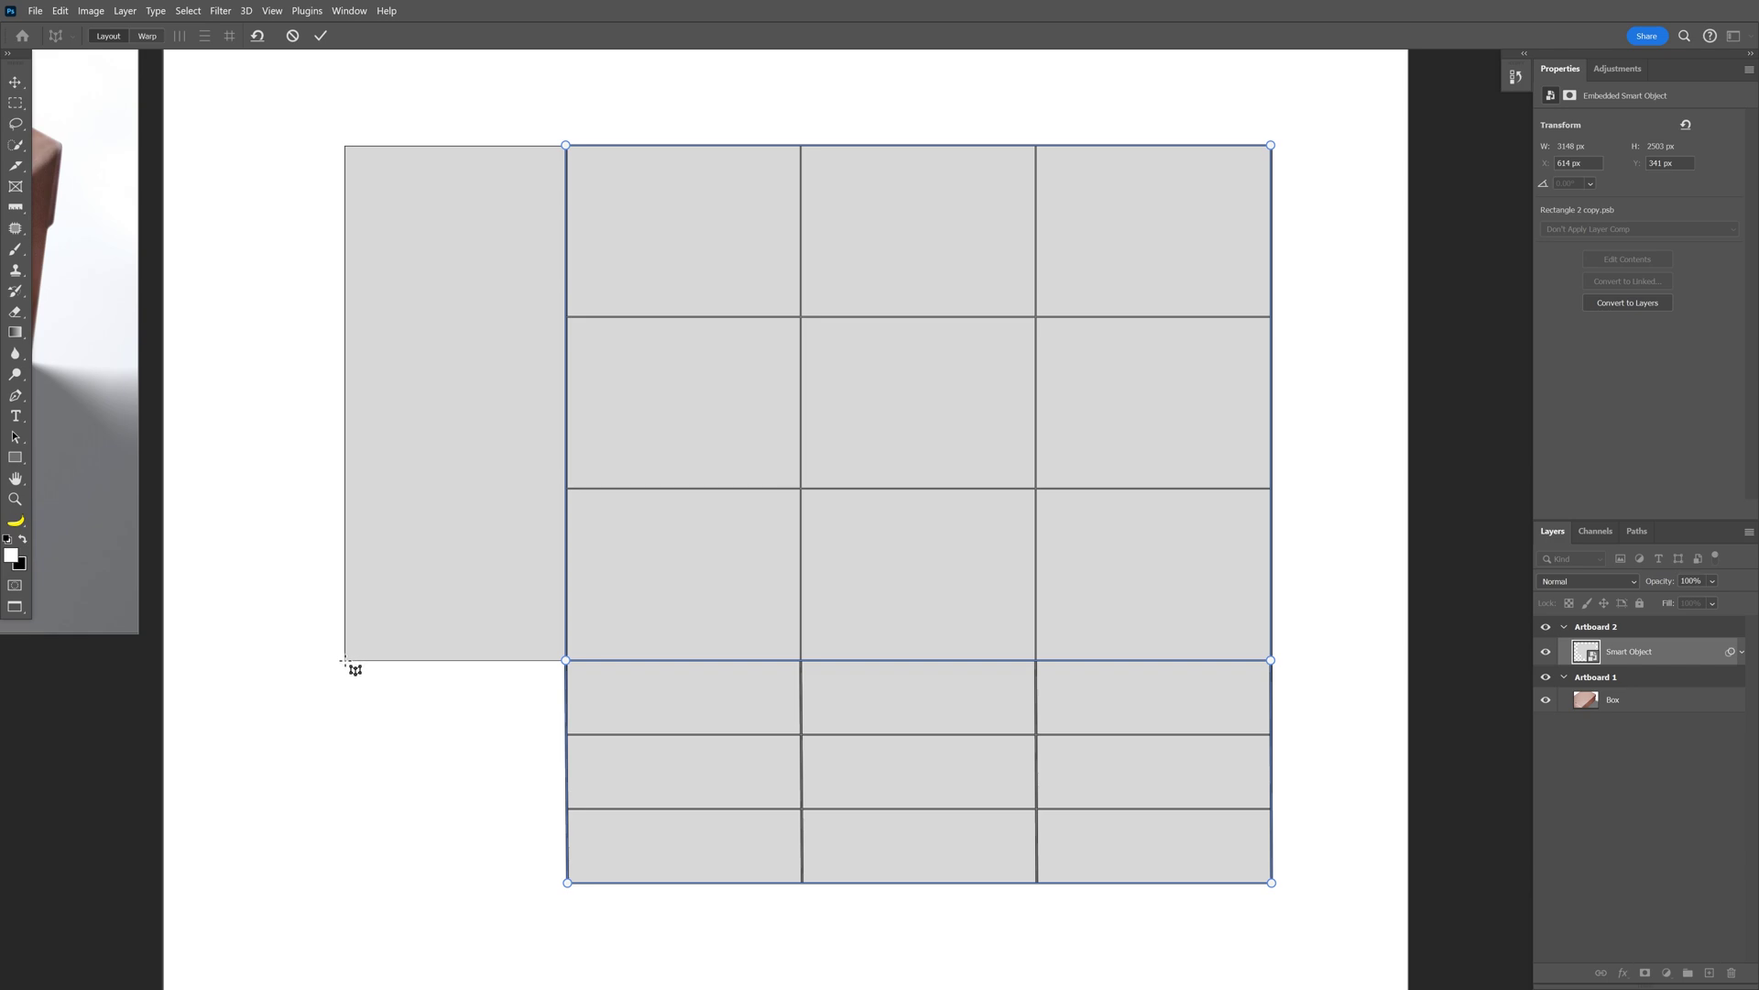
left_click_drag(345, 659, 567, 147)
- Snap the planes' edges onto the panel borders and commit the warp
scroll(519, 747, "up", 1)
scroll(521, 749, "up", 5)
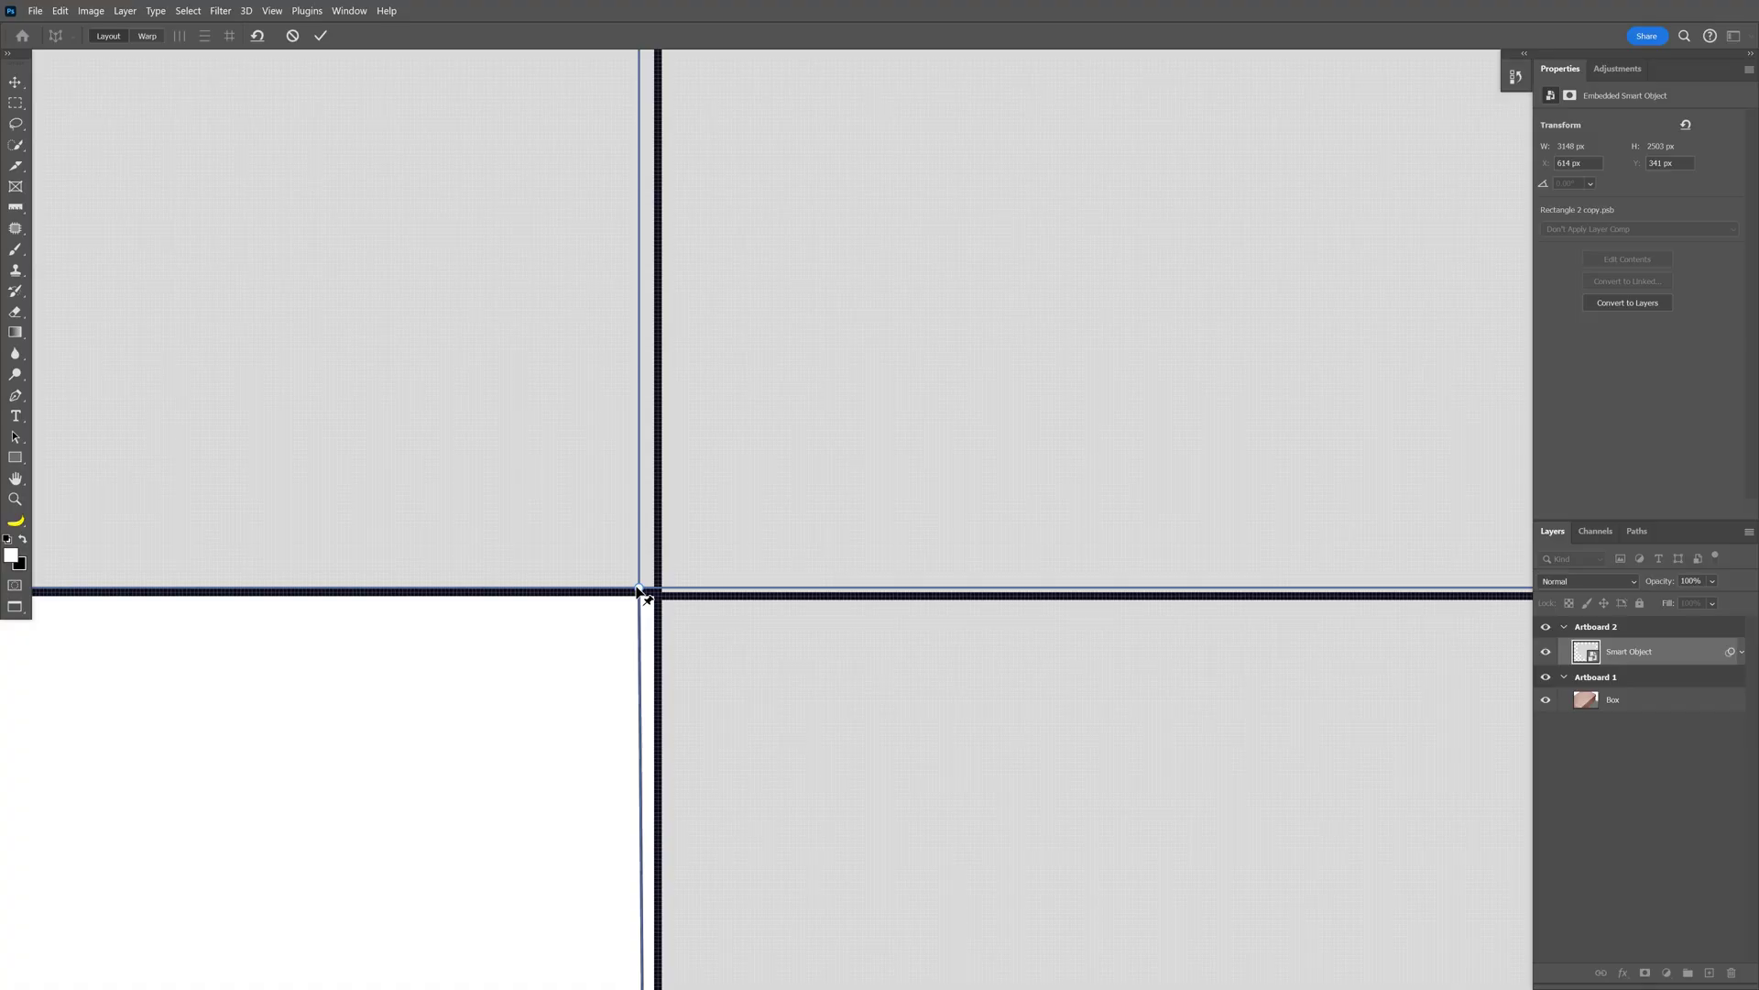
scroll(492, 761, "up", 3)
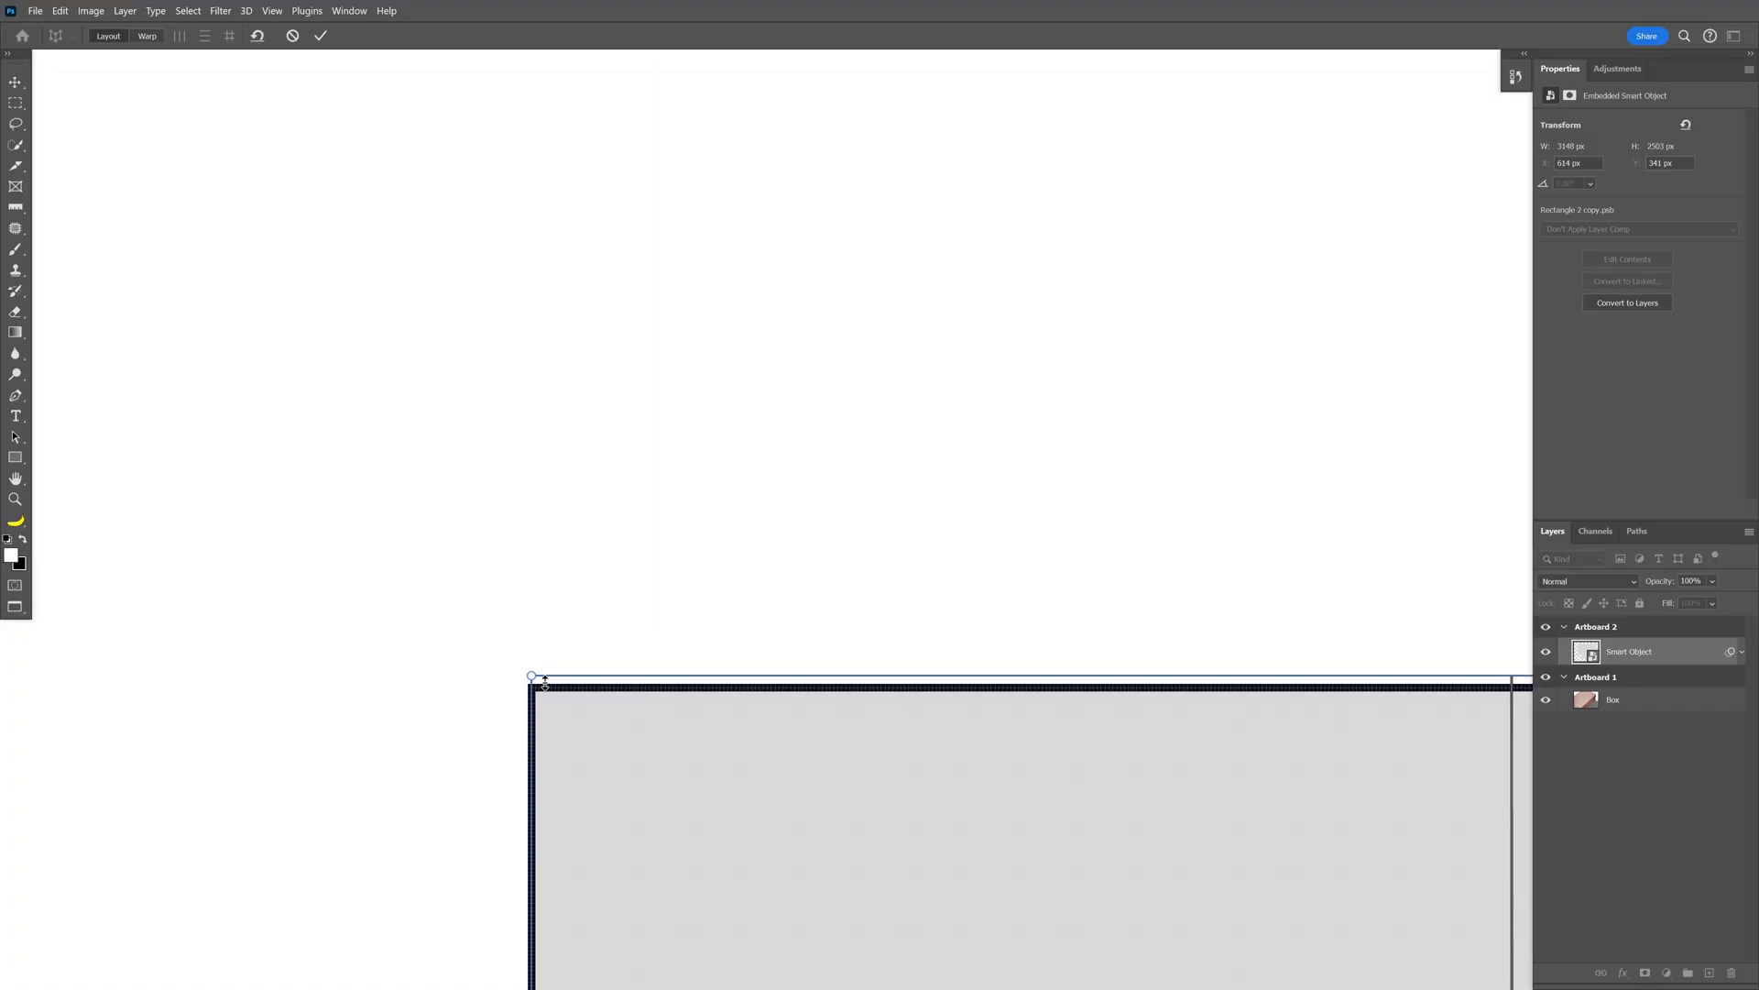
left_click_drag(532, 676, 532, 690)
key("ctrl+0")
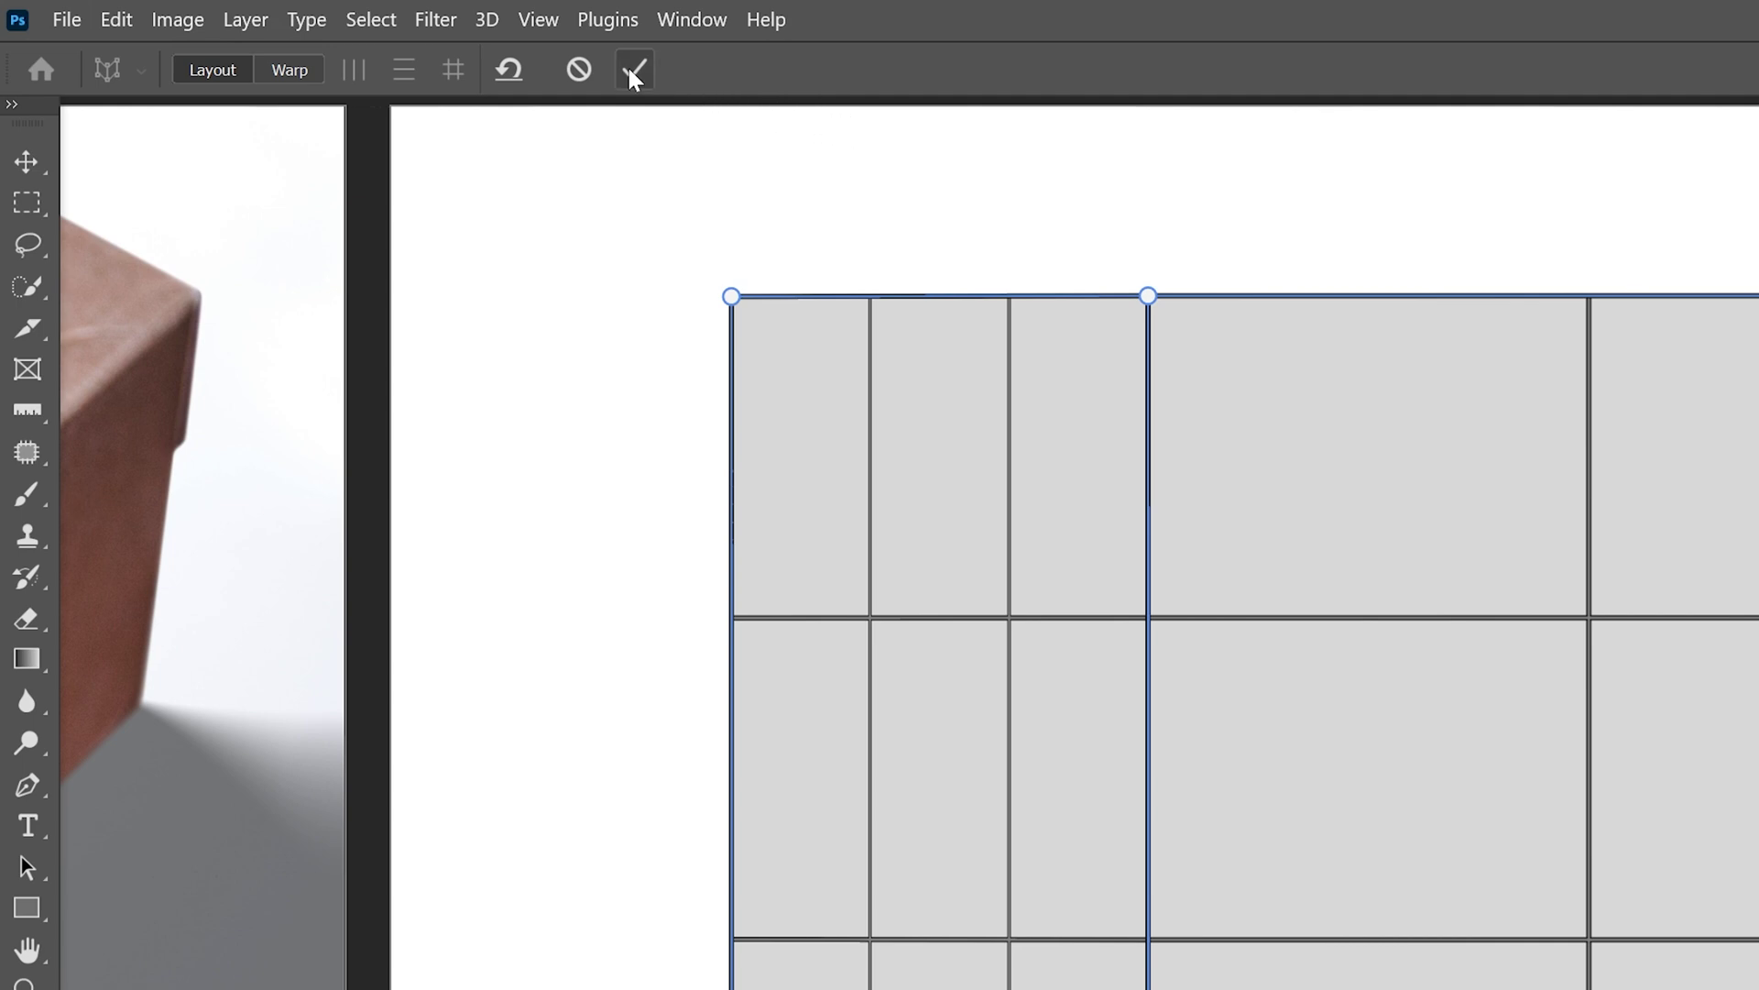
left_click(634, 69)
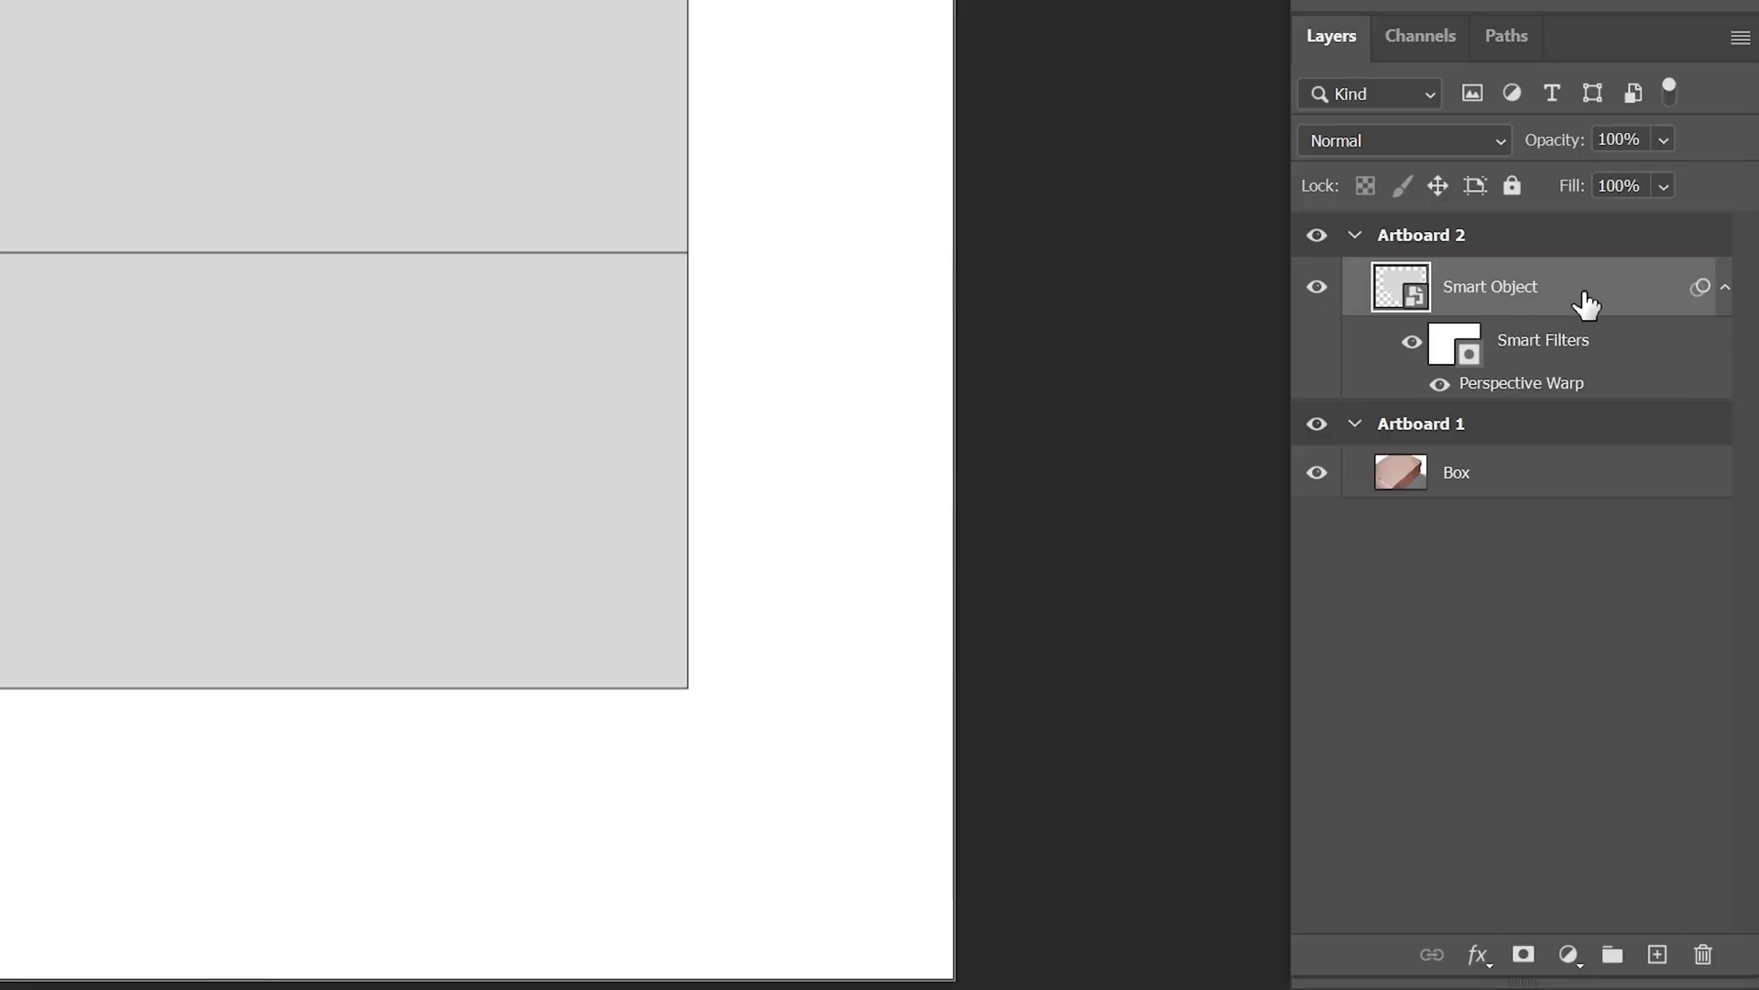
- Move the Smart Object into Artboard 1 and delete the empty Artboard 2
left_click_drag(1586, 304, 1501, 455)
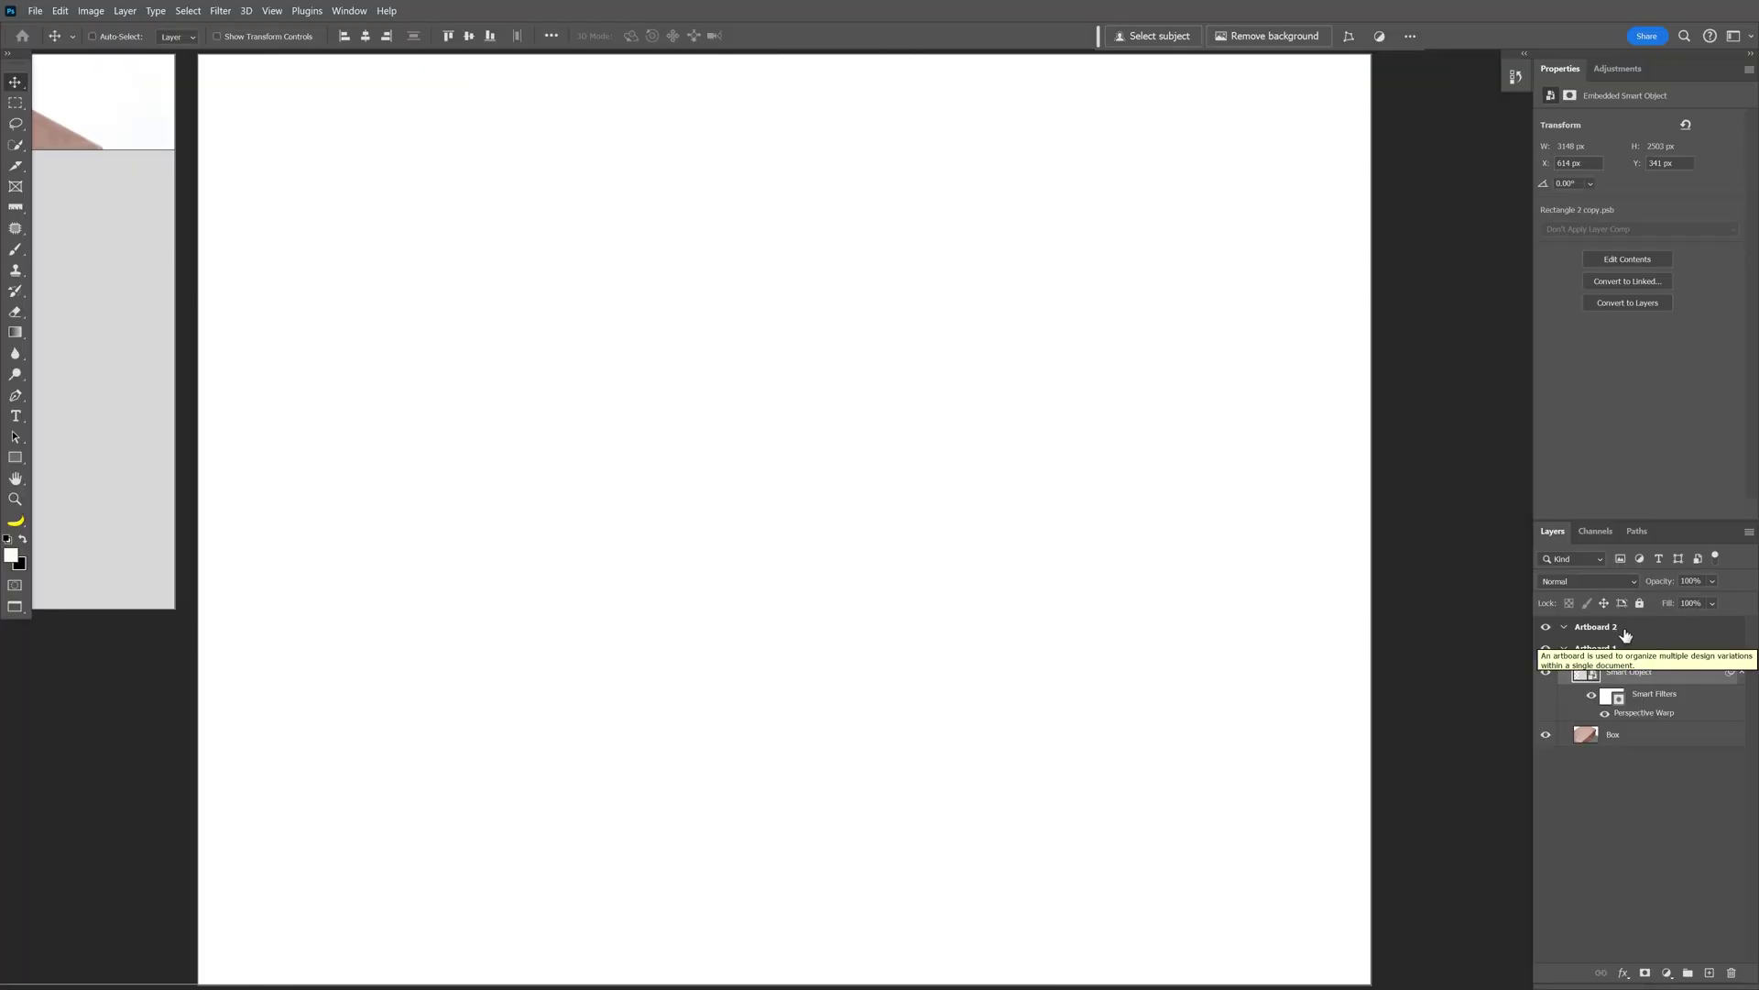
left_click(1481, 247)
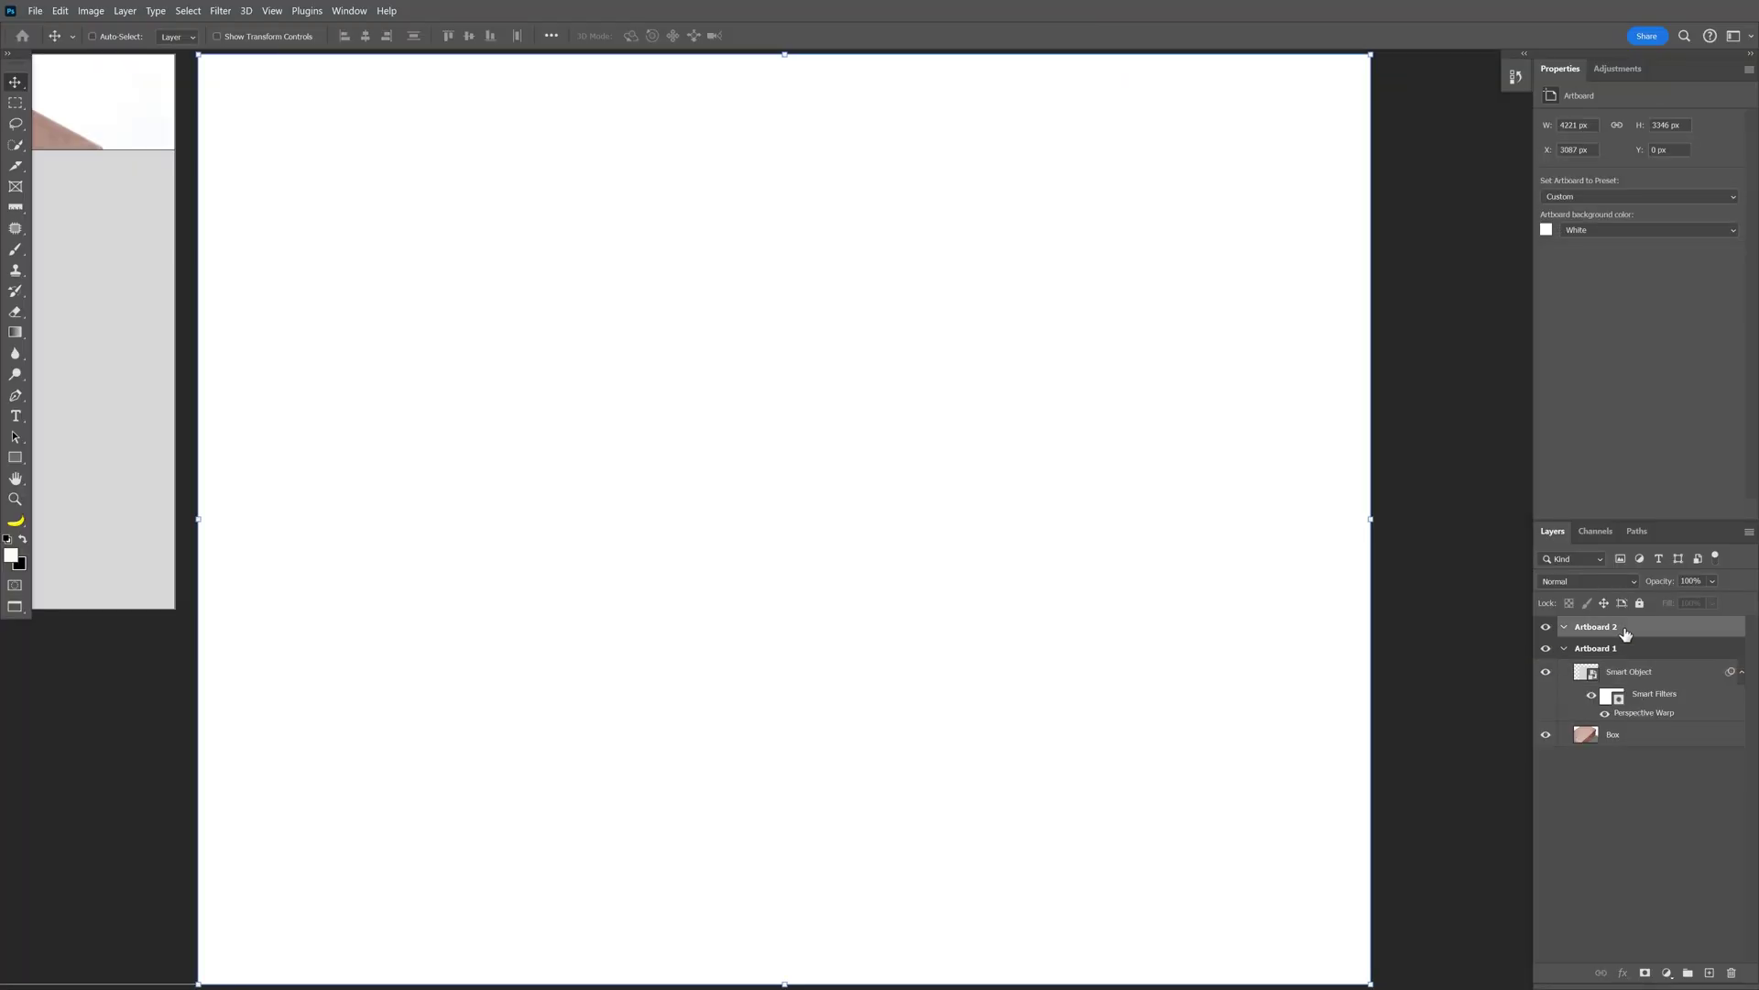
key("Delete")
key("ctrl+0")
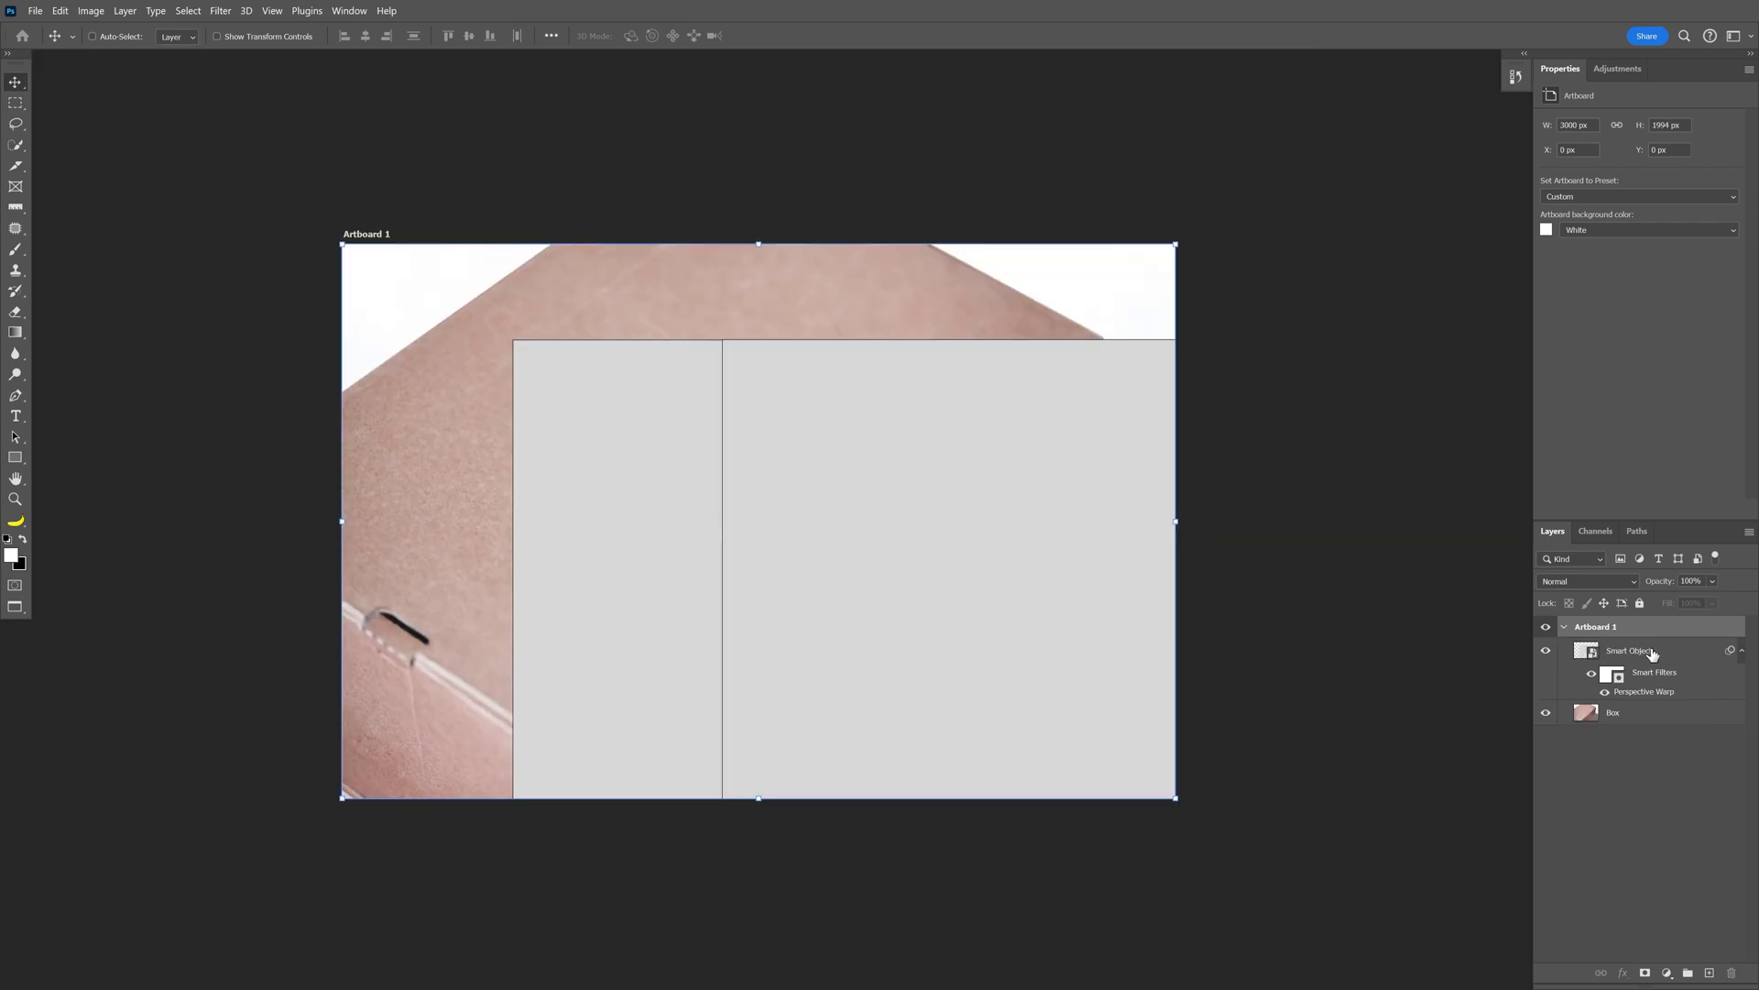
- Align the box net to Artboard 1's top-left corner and set 45% opacity
left_click(1665, 657)
left_click_drag(914, 573, 745, 477)
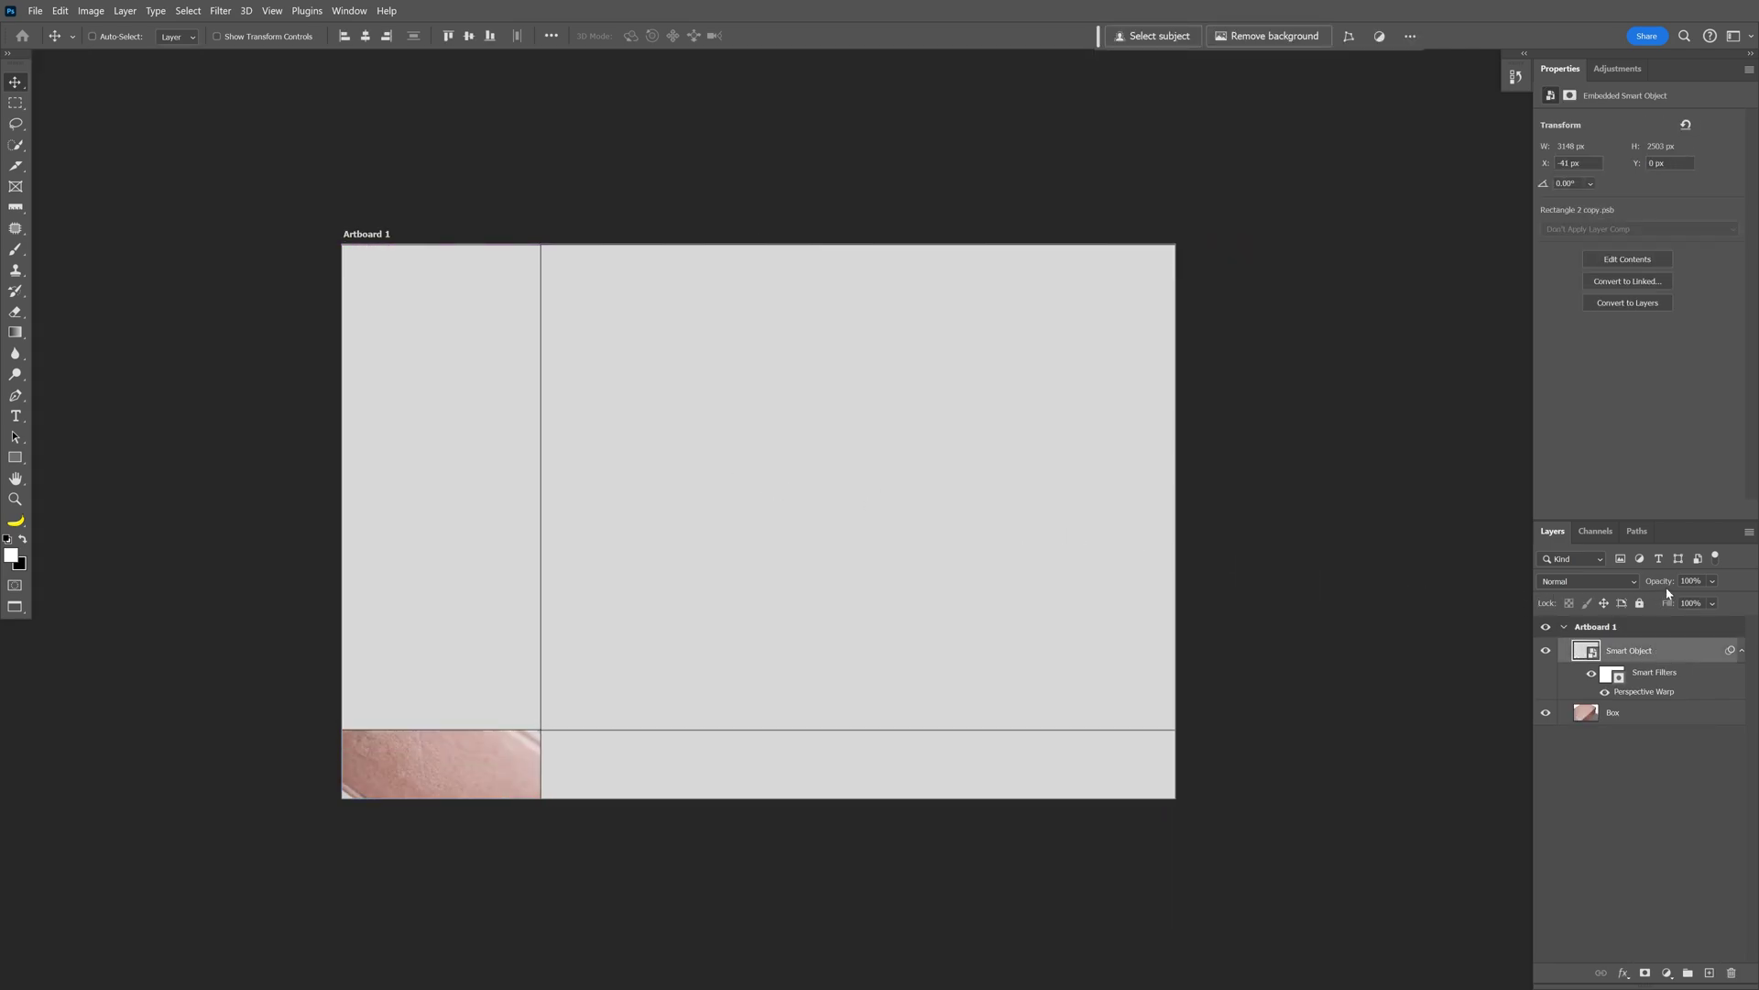
left_click_drag(1711, 600, 1707, 601)
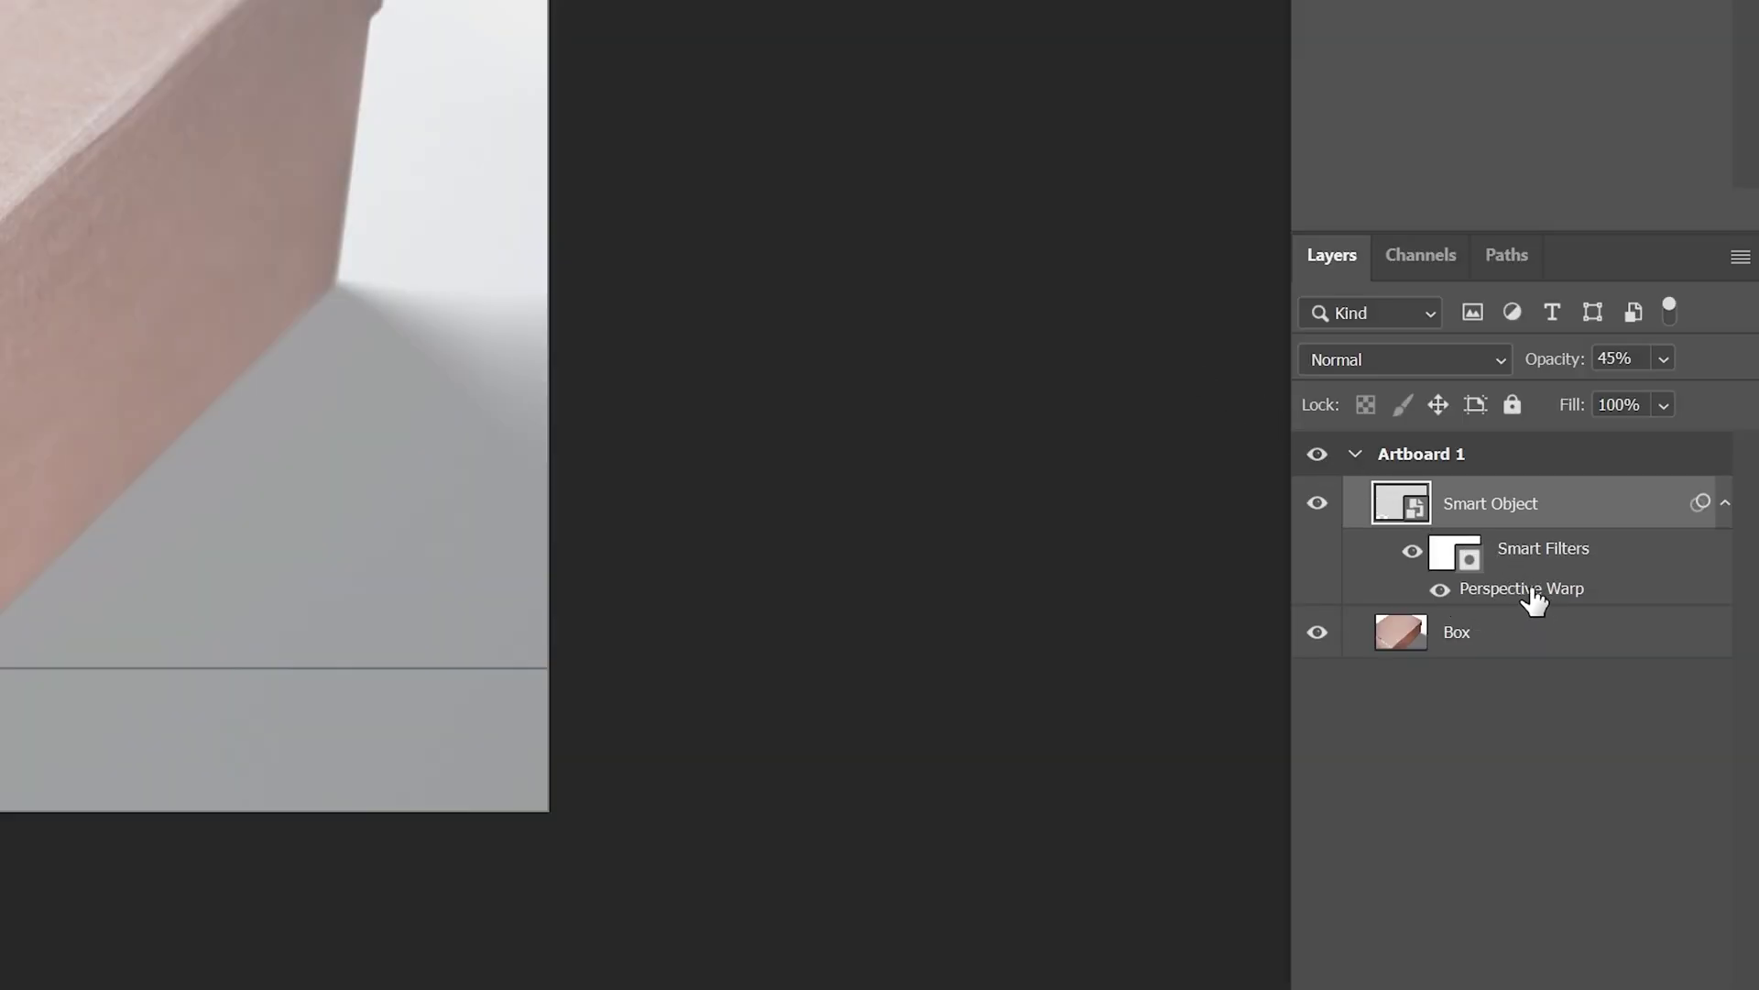
- Reopen the Perspective Warp in Warp mode and start pulling pins toward the box corners
double_click(1532, 600)
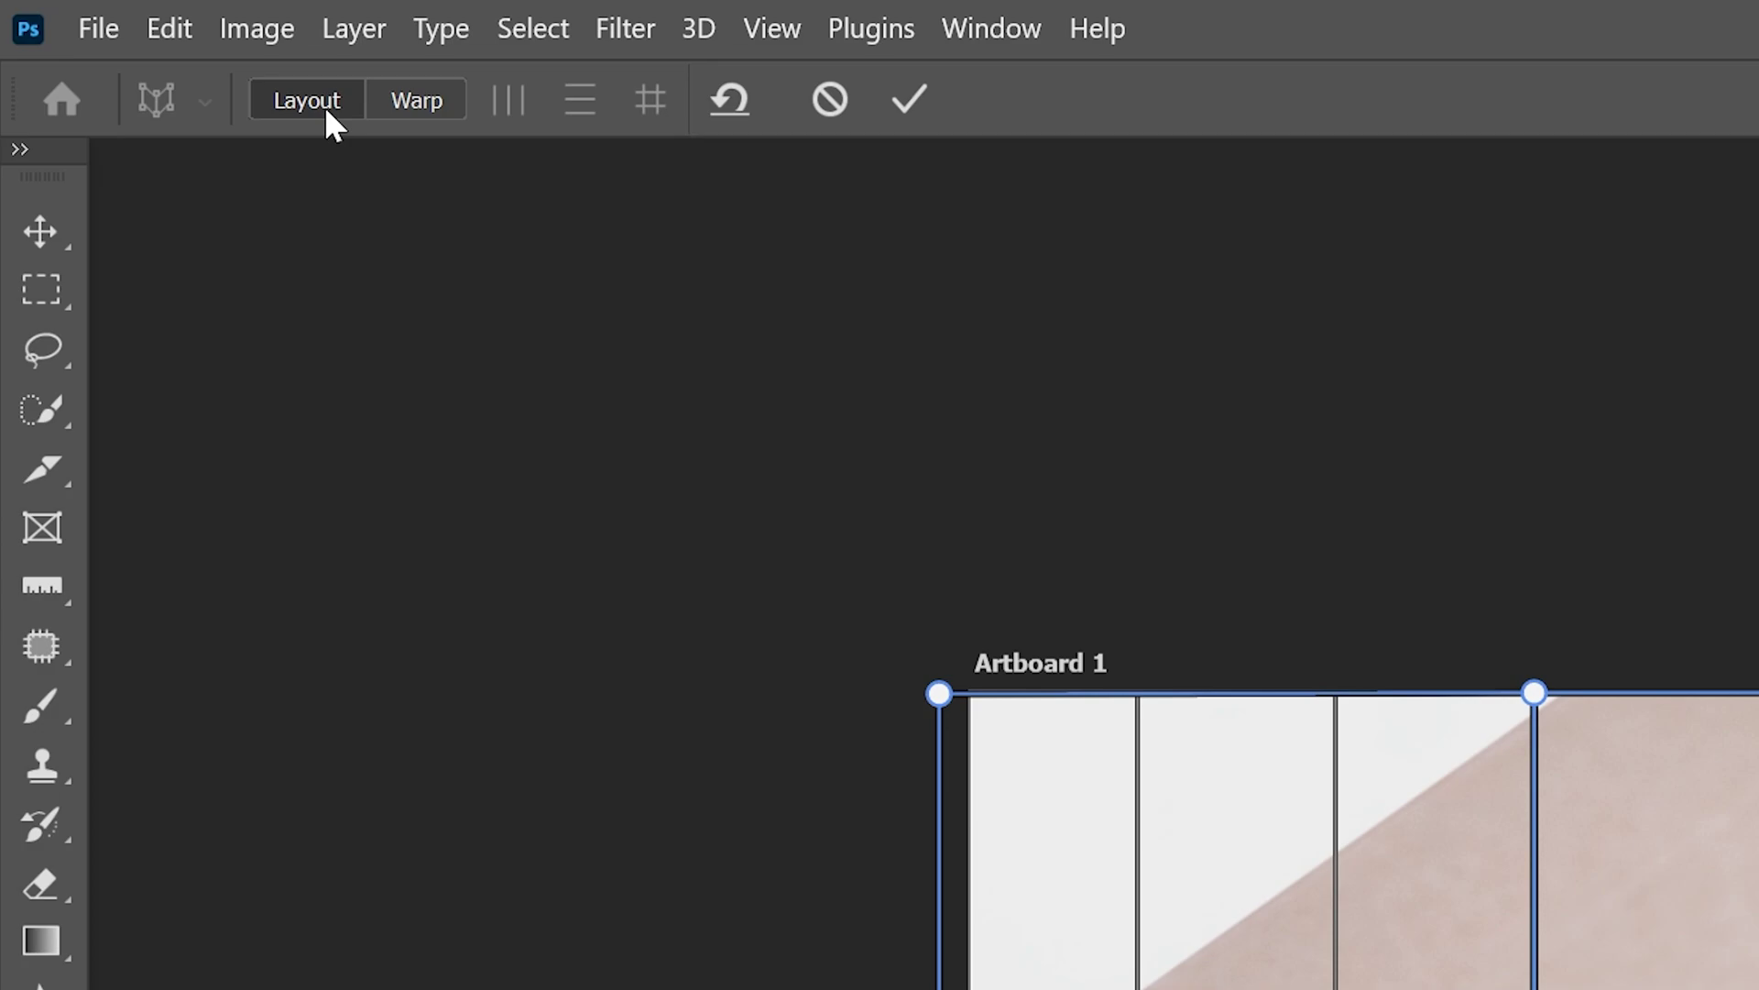
left_click(427, 101)
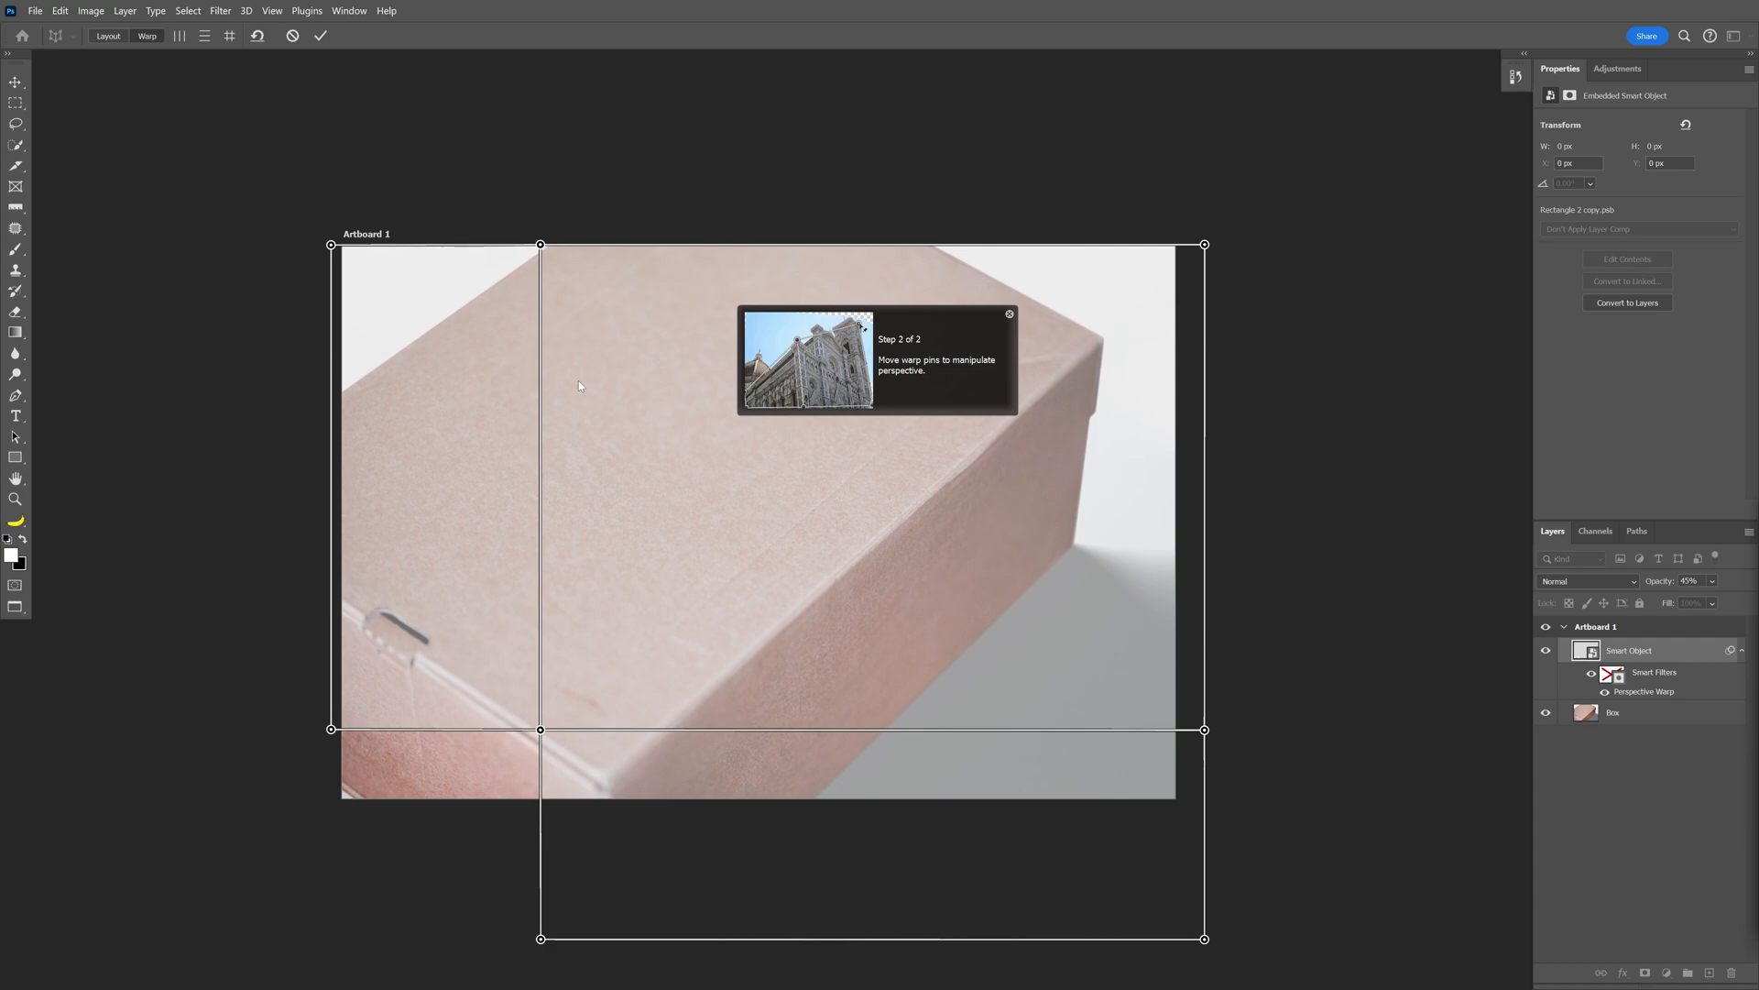
left_click(1010, 314)
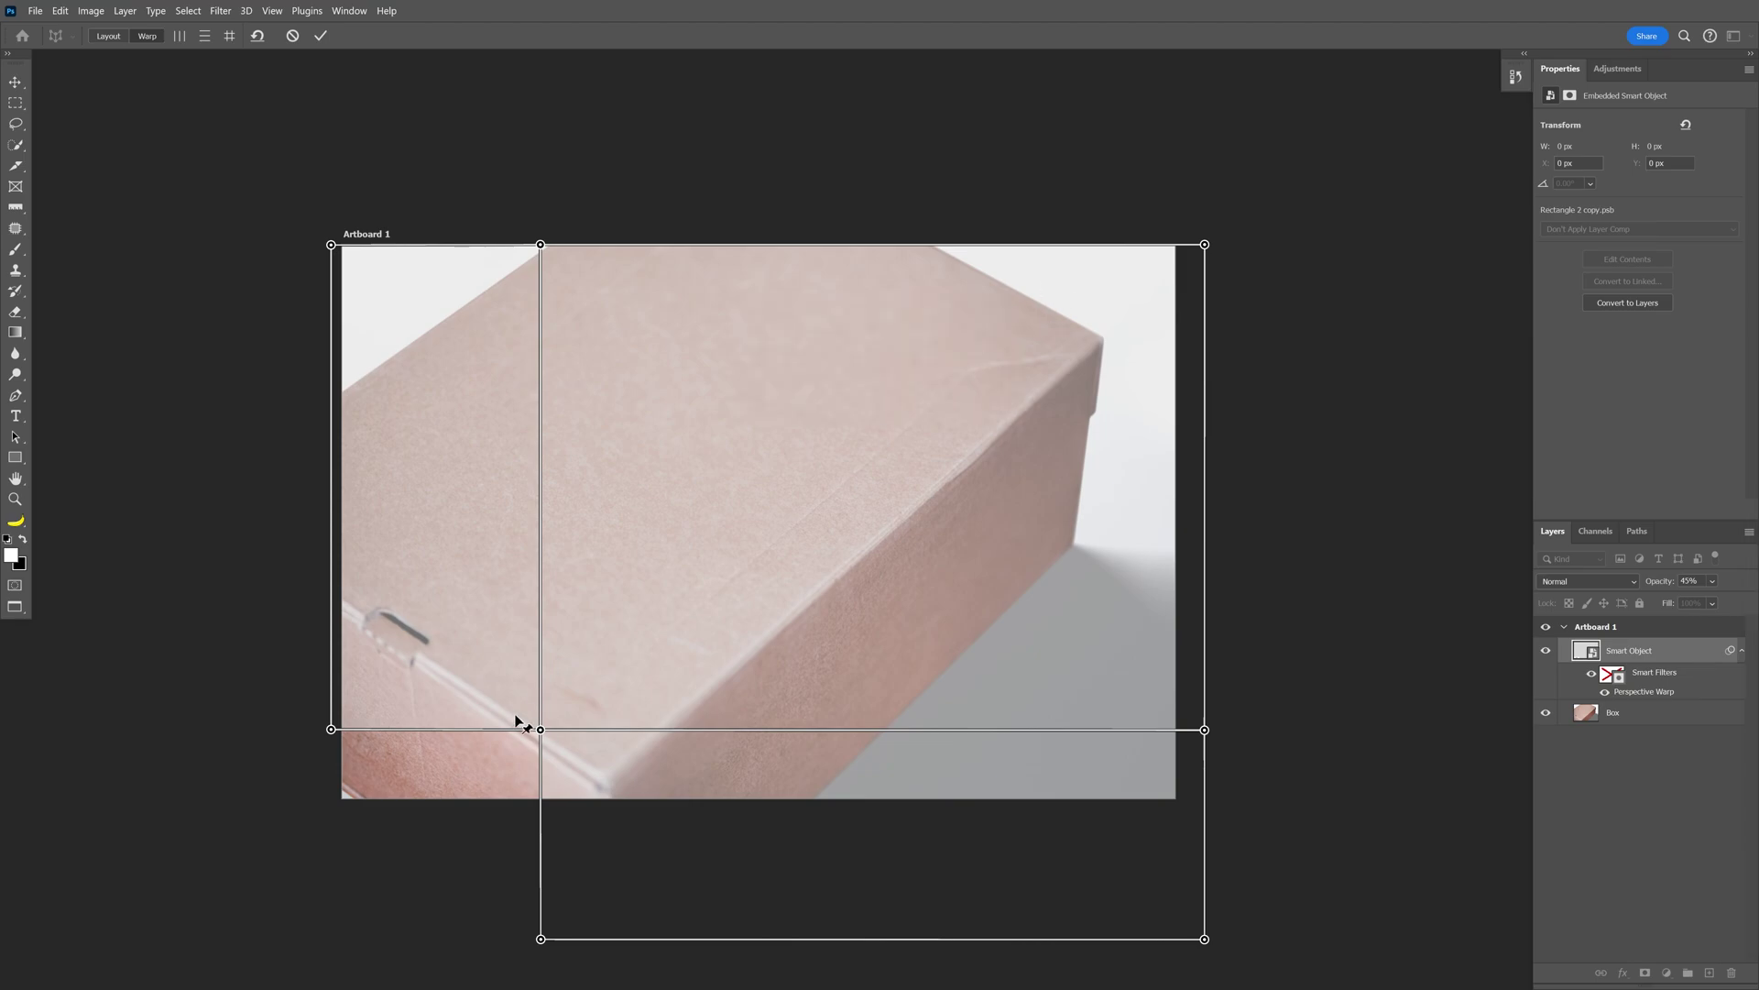
left_click_drag(556, 745, 610, 799)
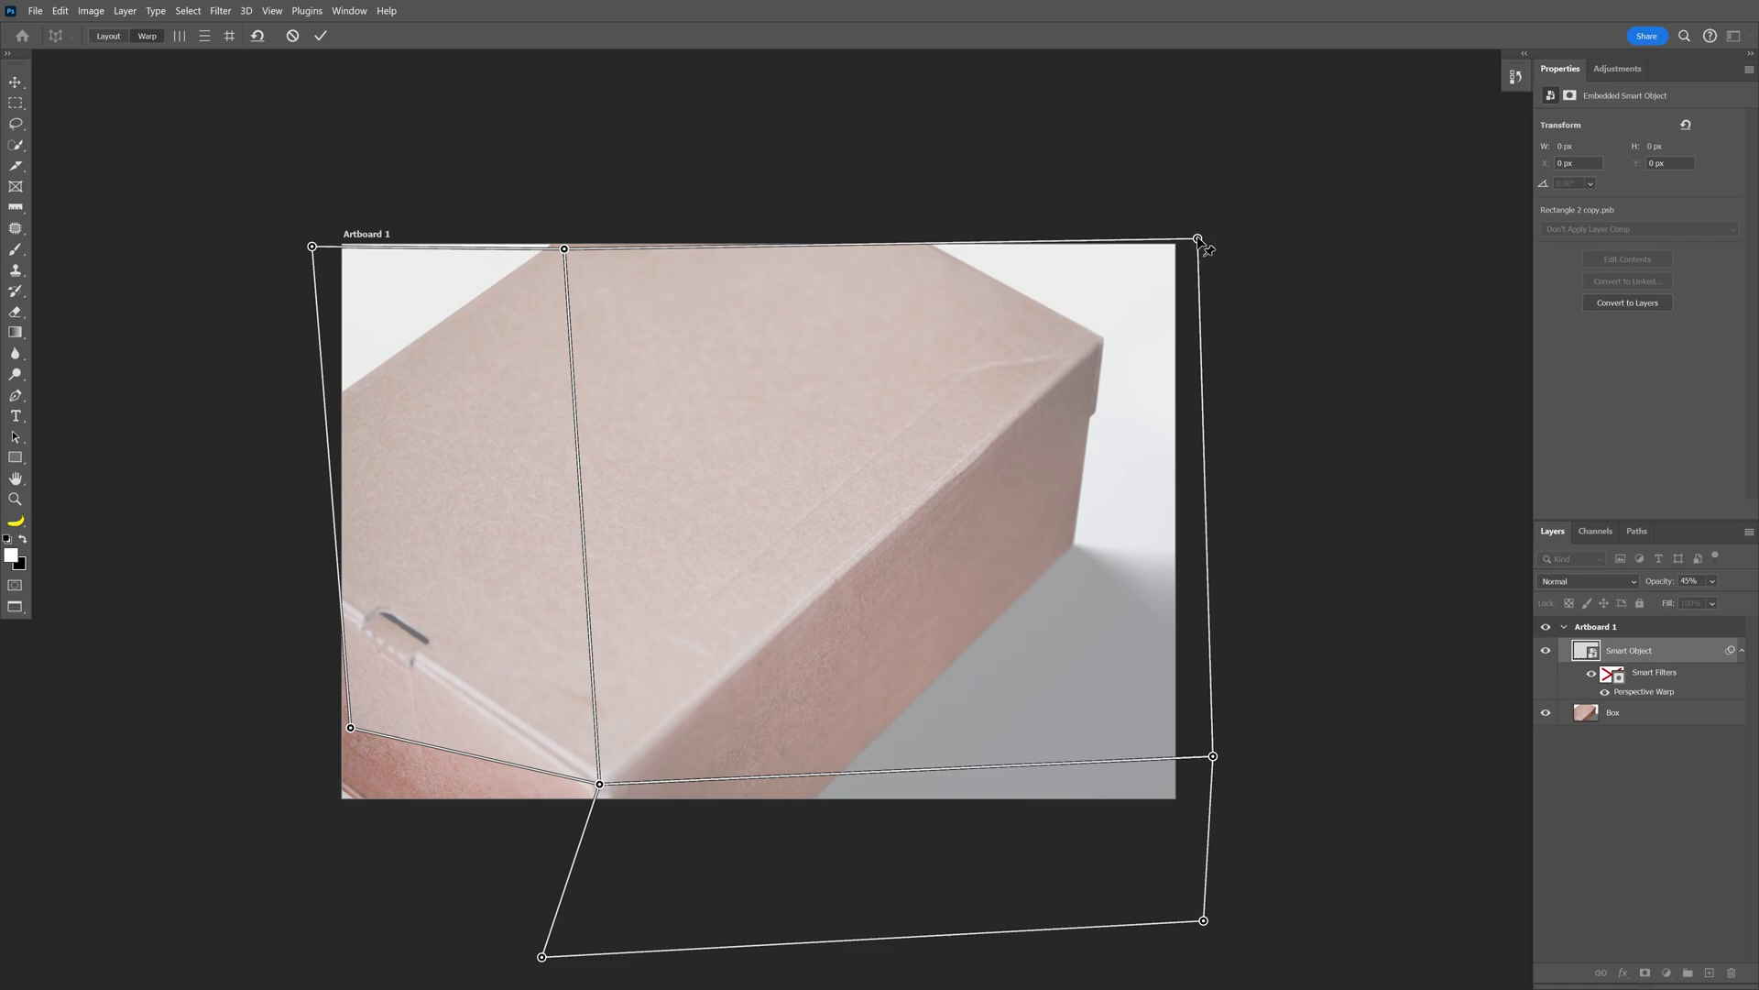
key("ctrl+z")
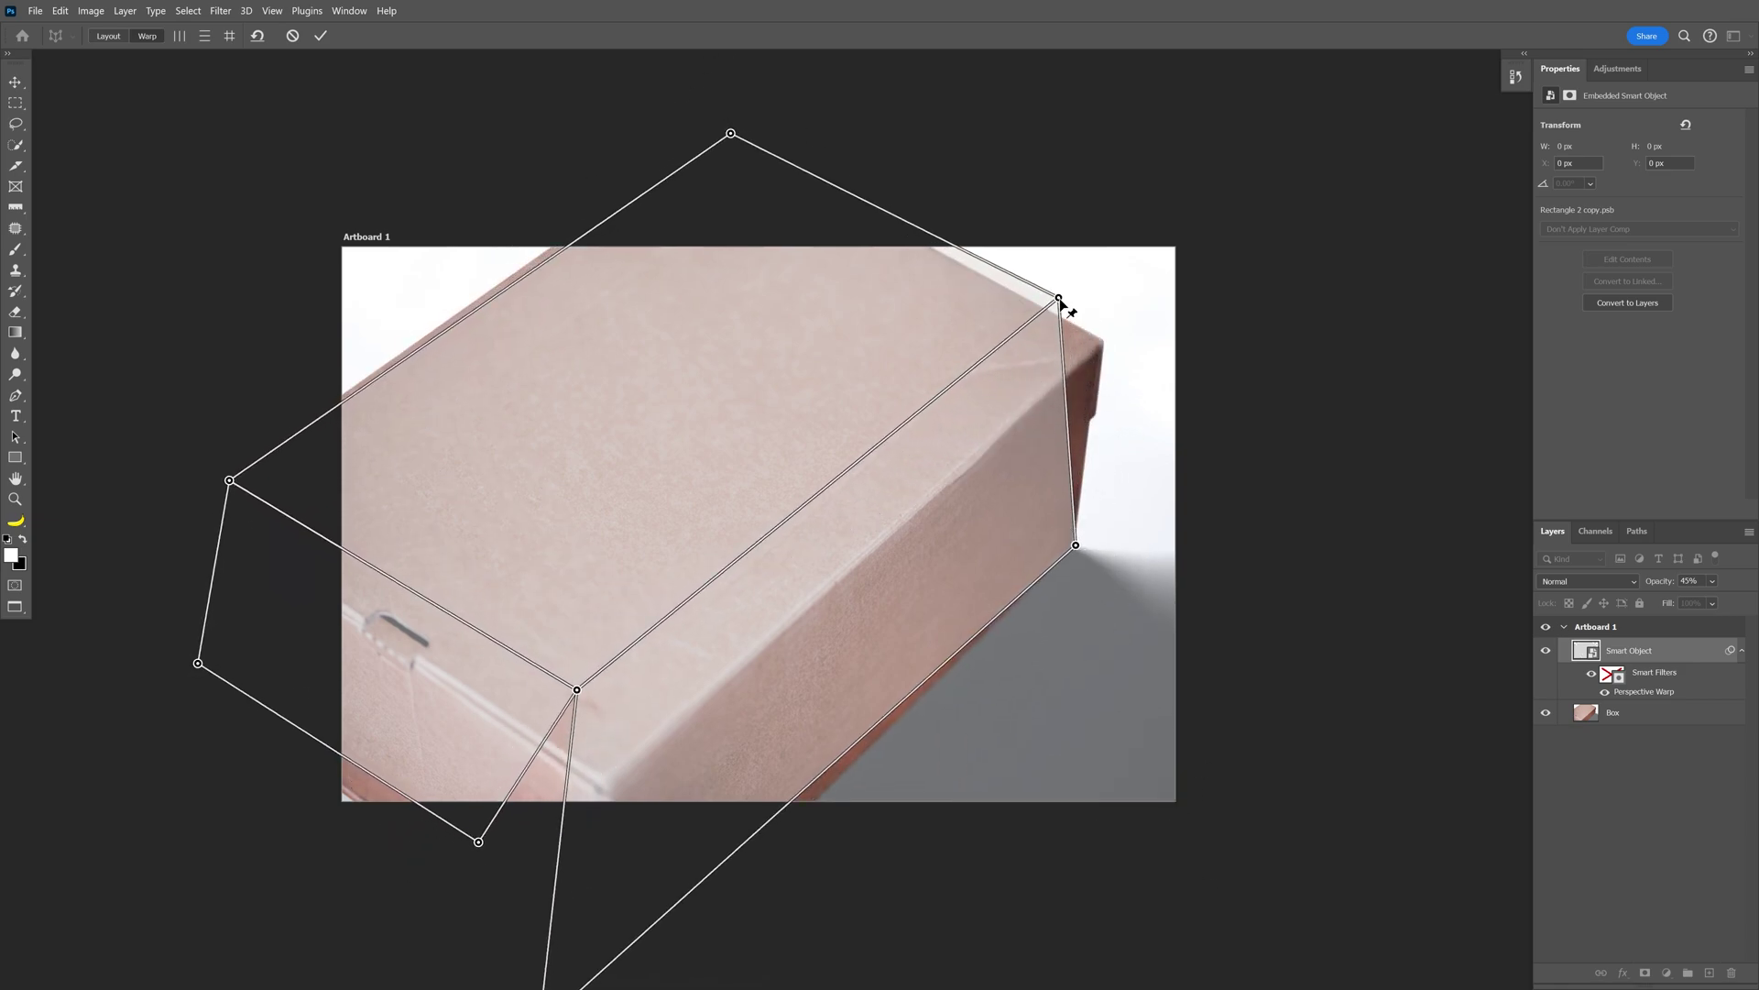
- Align the remaining warp pins with the box's corners and edges, then commit the warp
left_click_drag(1094, 567, 1070, 547)
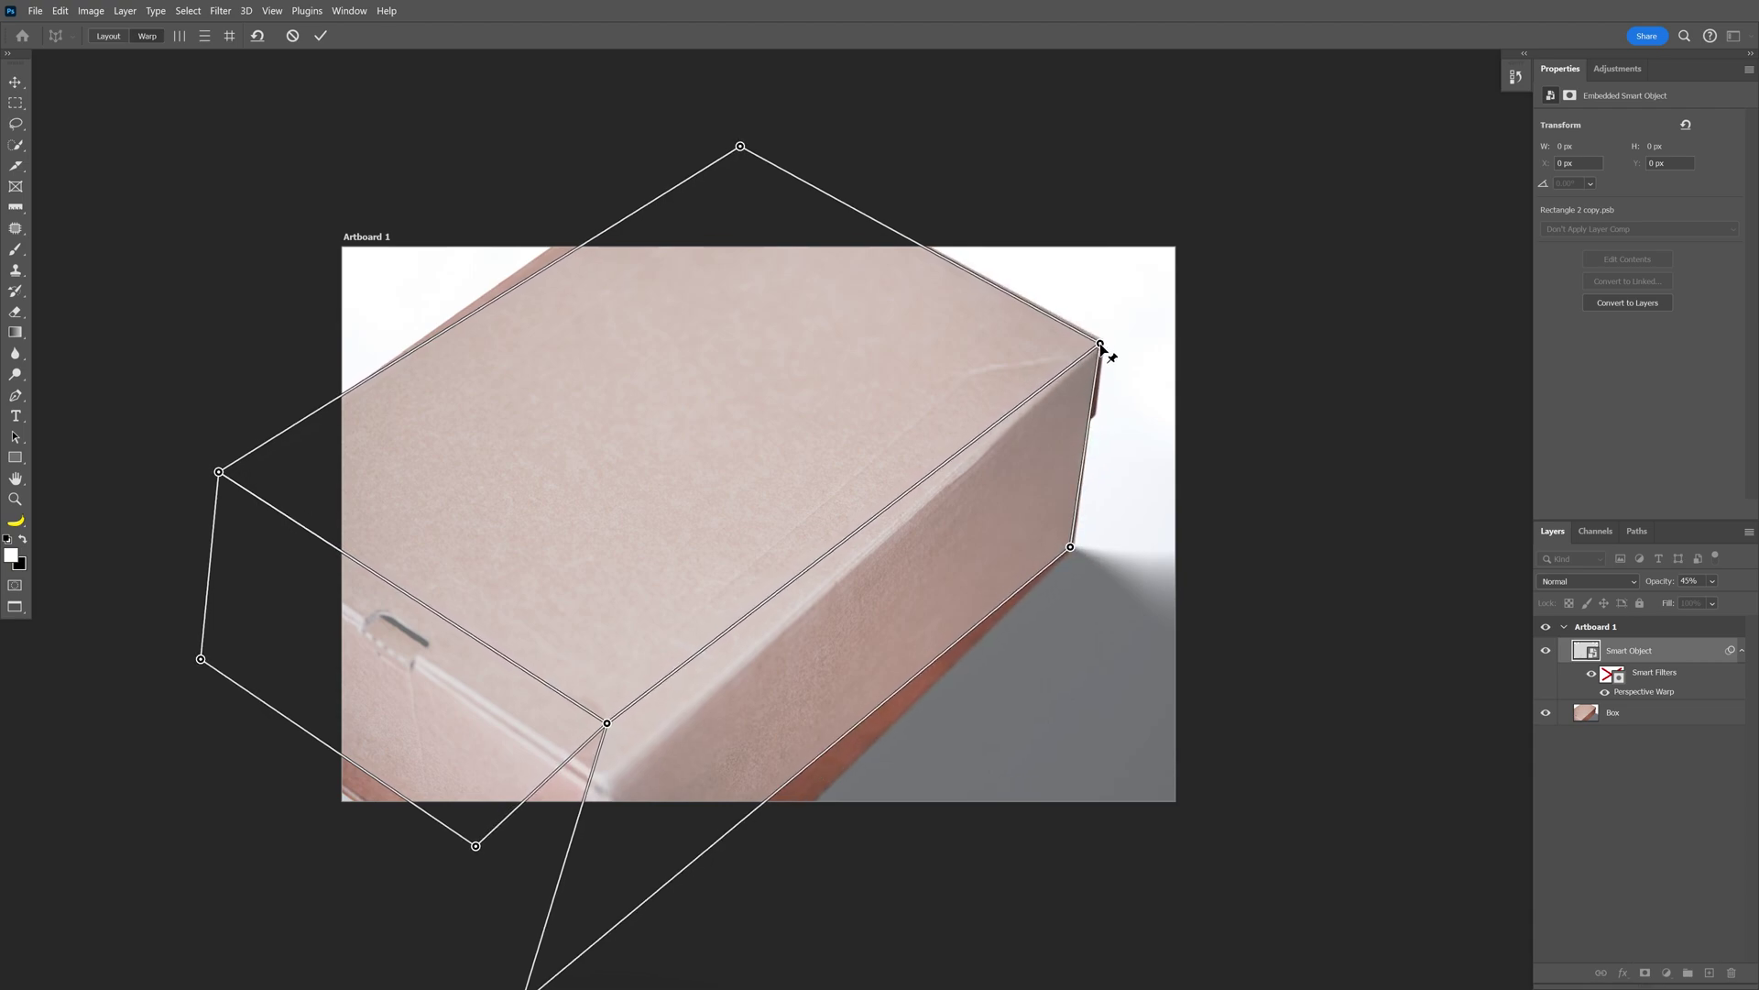
left_click_drag(740, 146, 719, 132)
left_click_drag(218, 471, 177, 503)
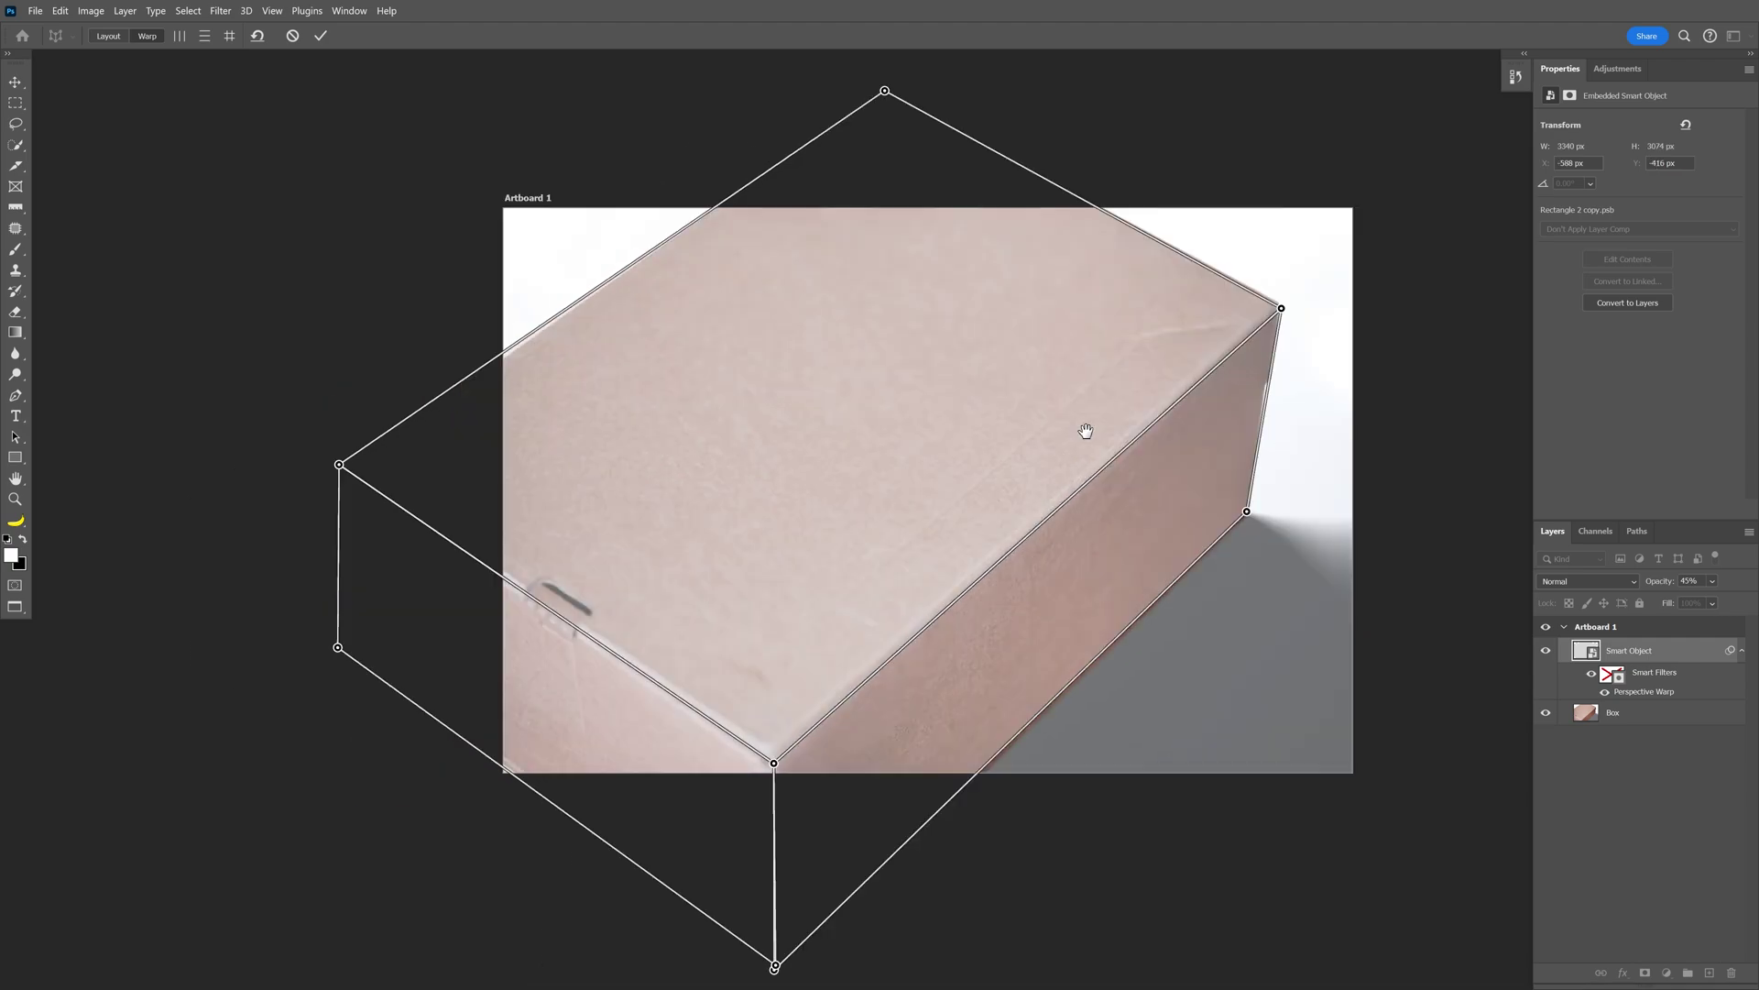
left_click_drag(1084, 428, 1062, 403)
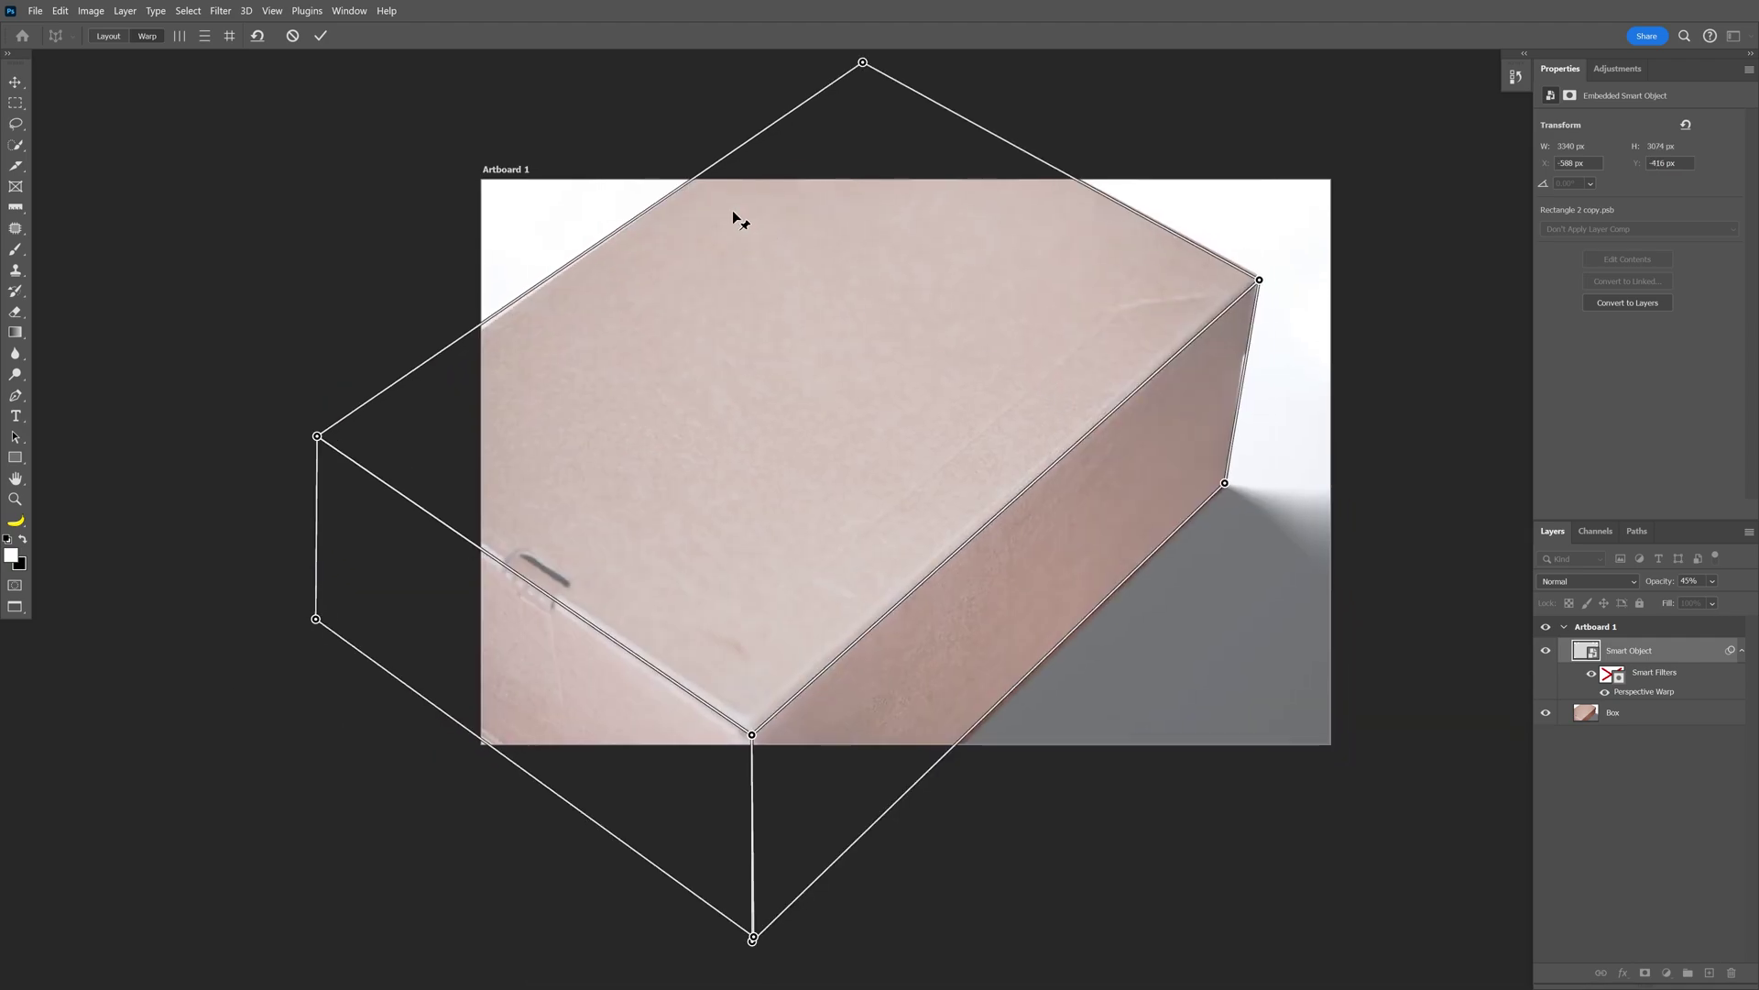
left_click(321, 36)
- Adjust the box net's layer opacity and keep the Normal blend mode
left_click(1712, 581)
left_click_drag(1706, 600, 1752, 601)
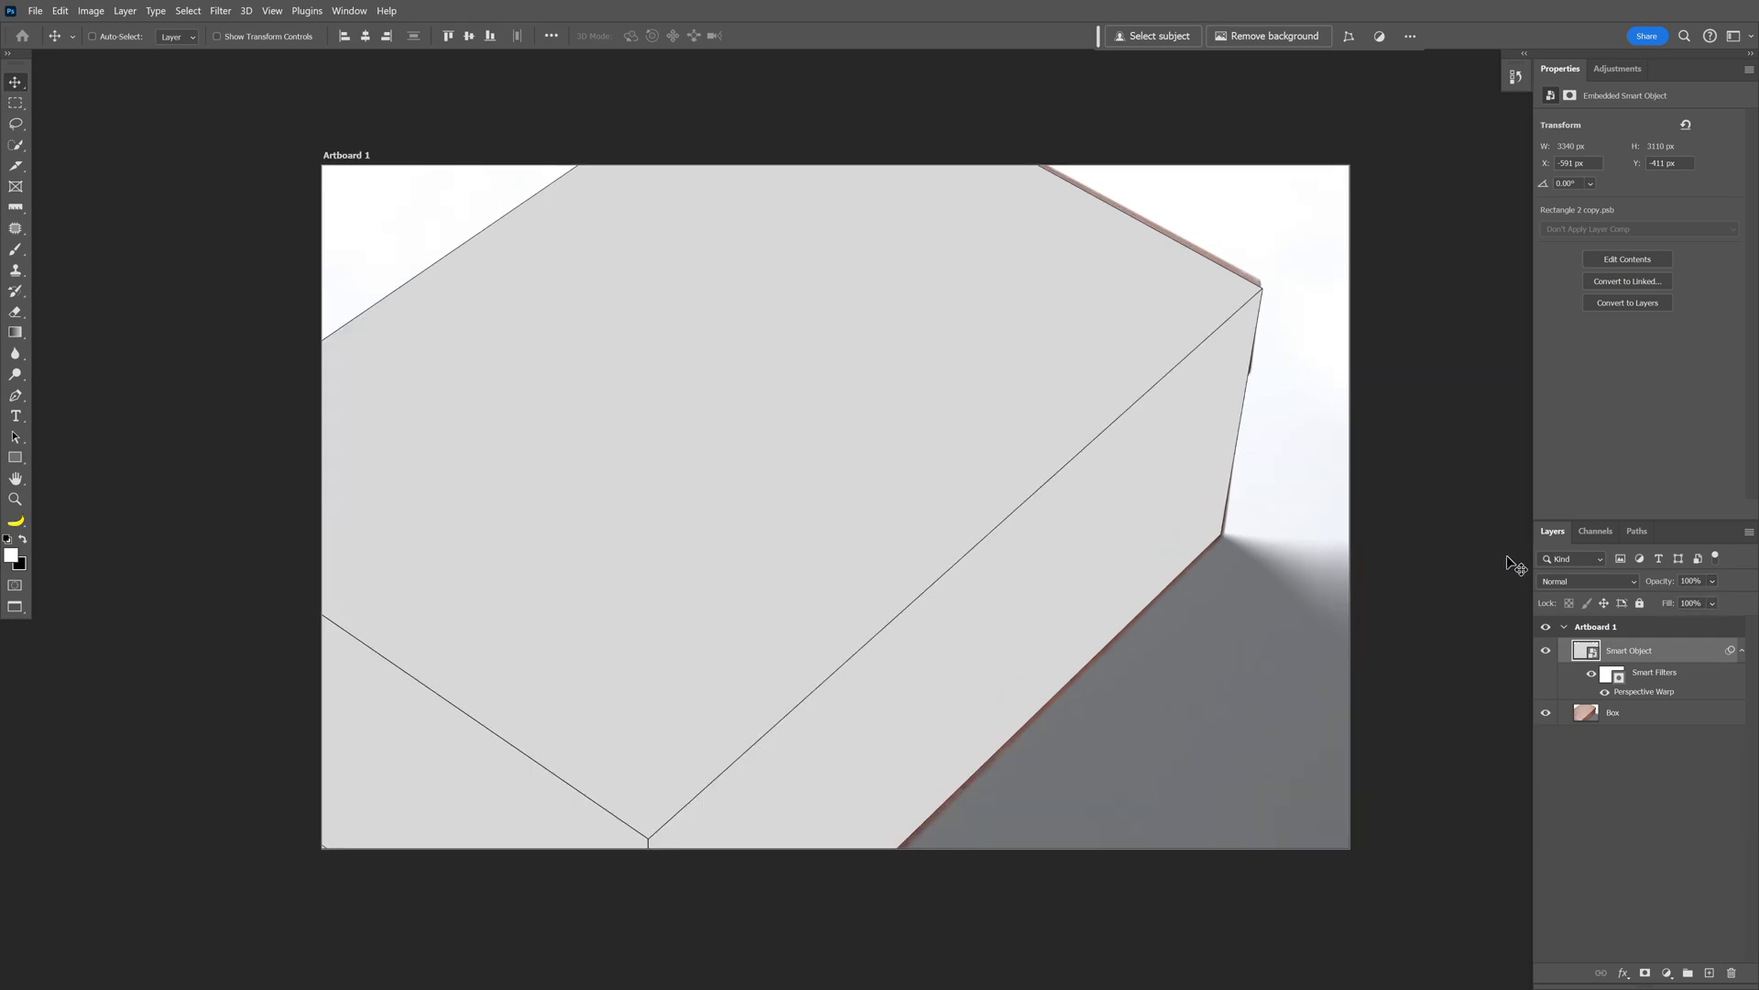
left_click(1589, 581)
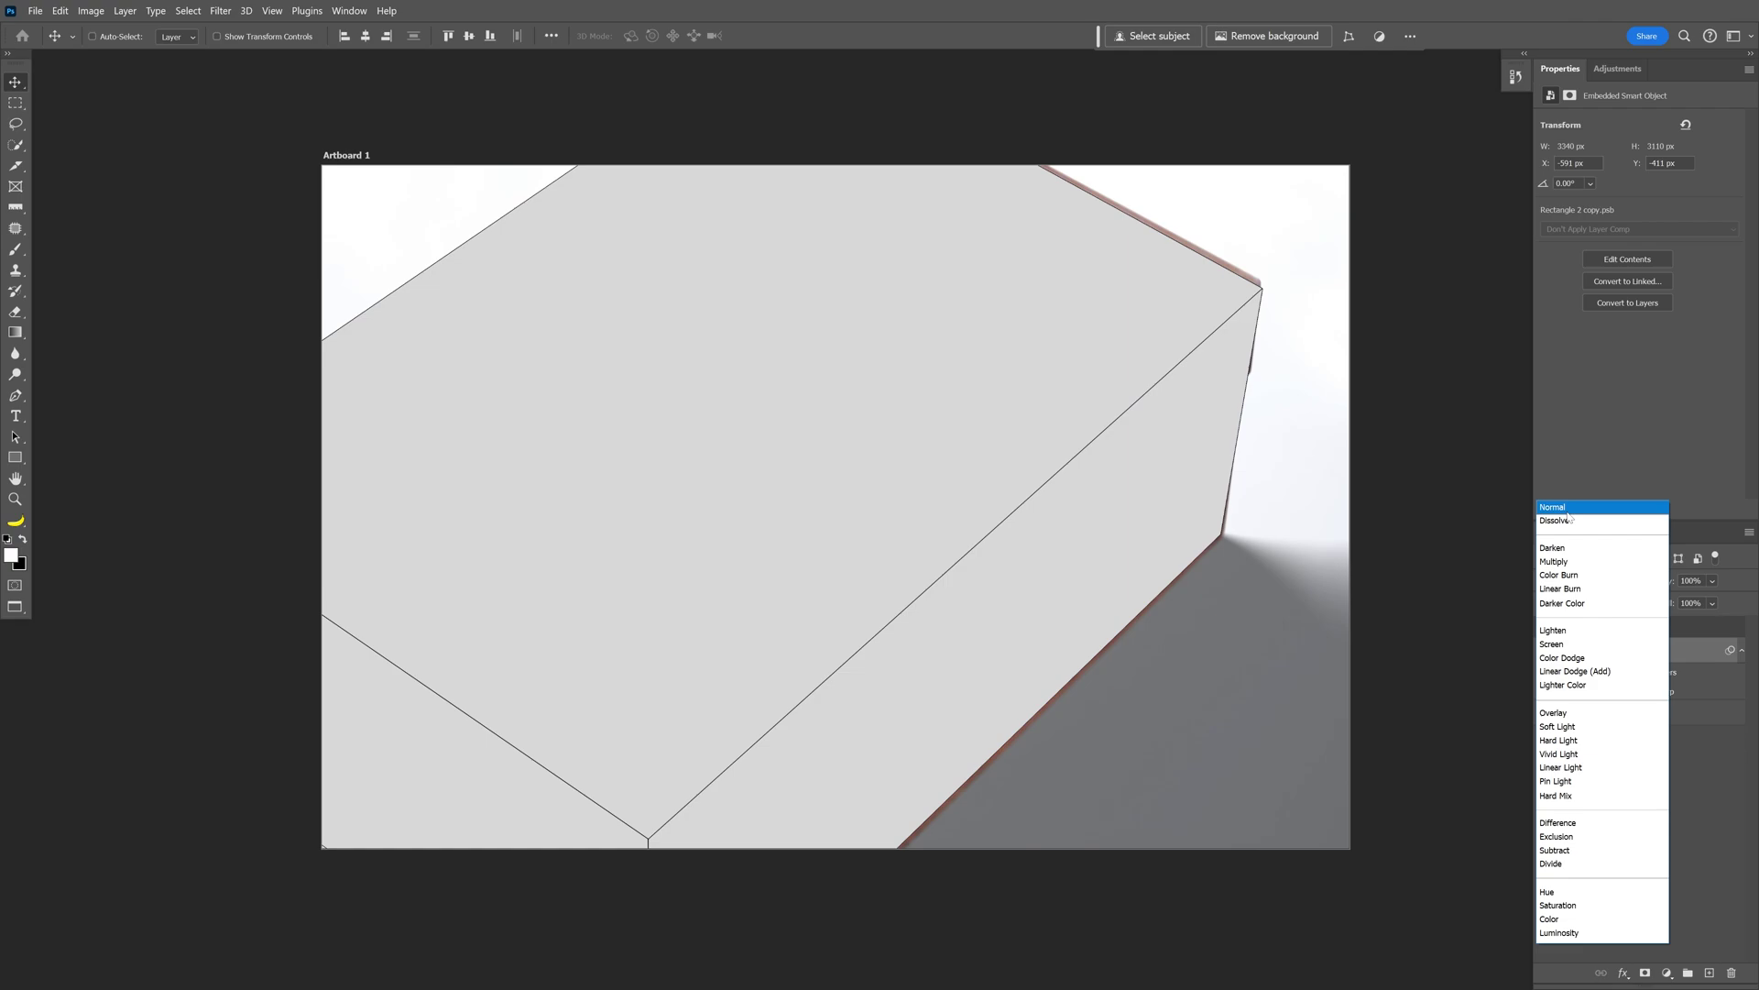
left_click(1567, 511)
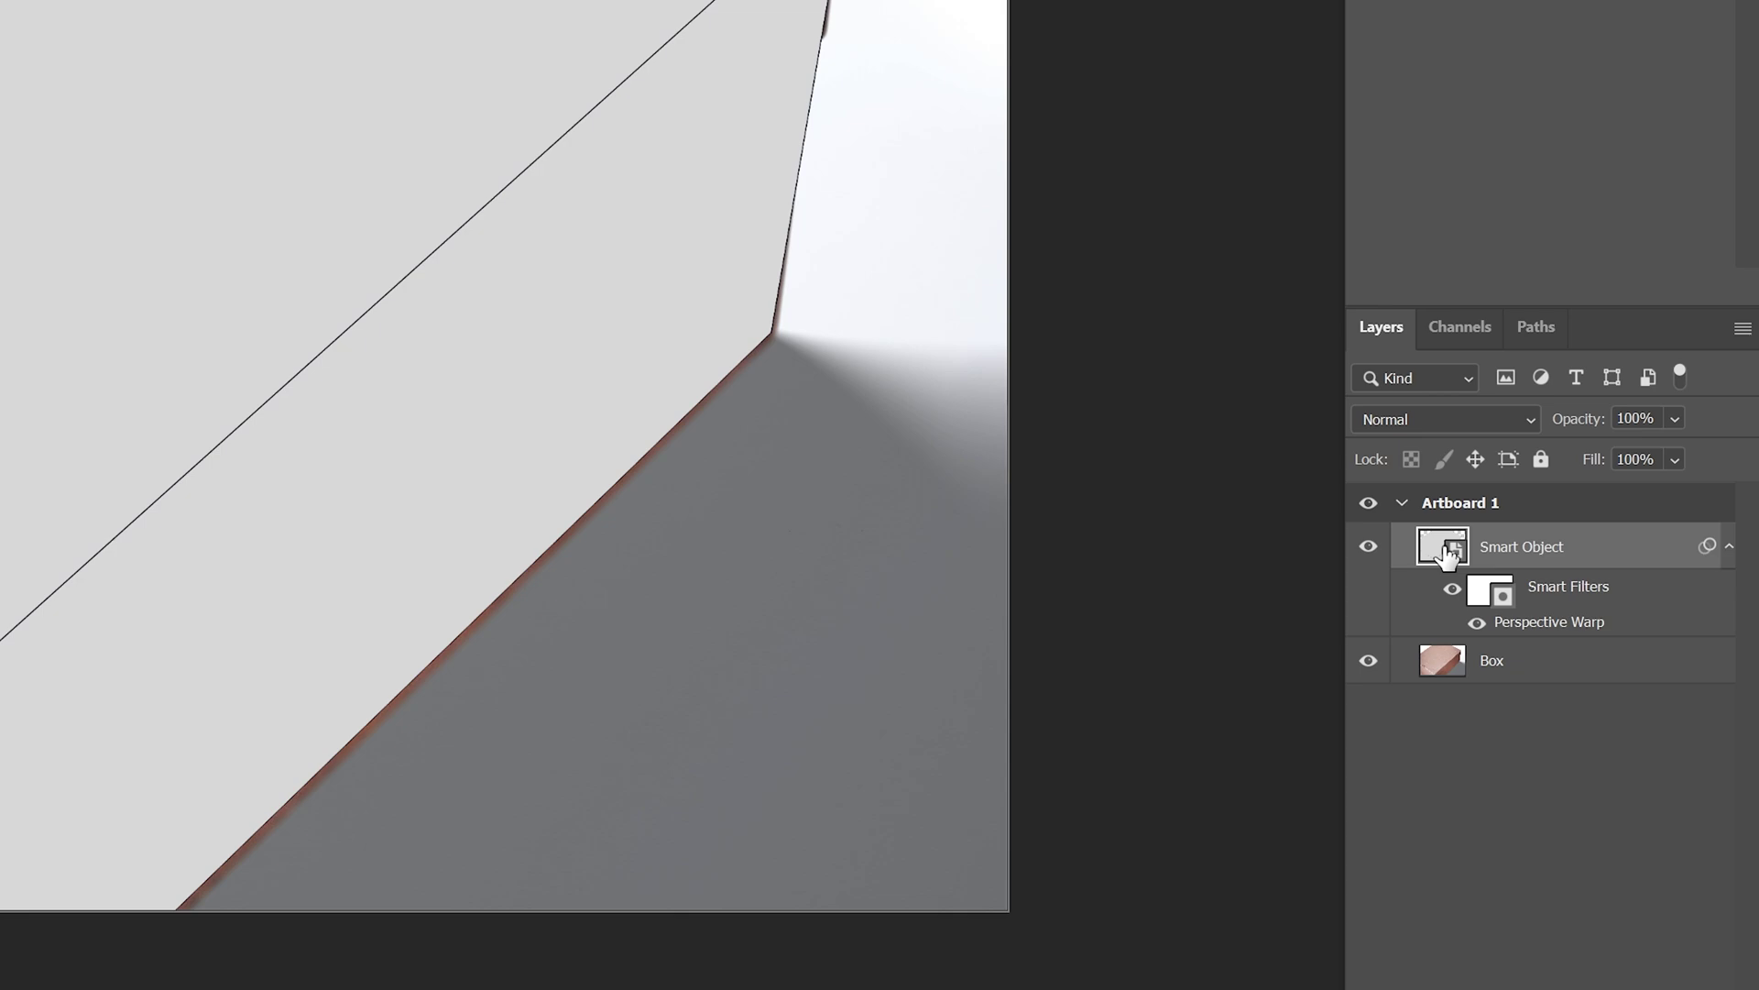
- In the smart object's contents, paste the P4NT3R VISION artwork as pixels, then enlarge and reposition it
double_click(1446, 550)
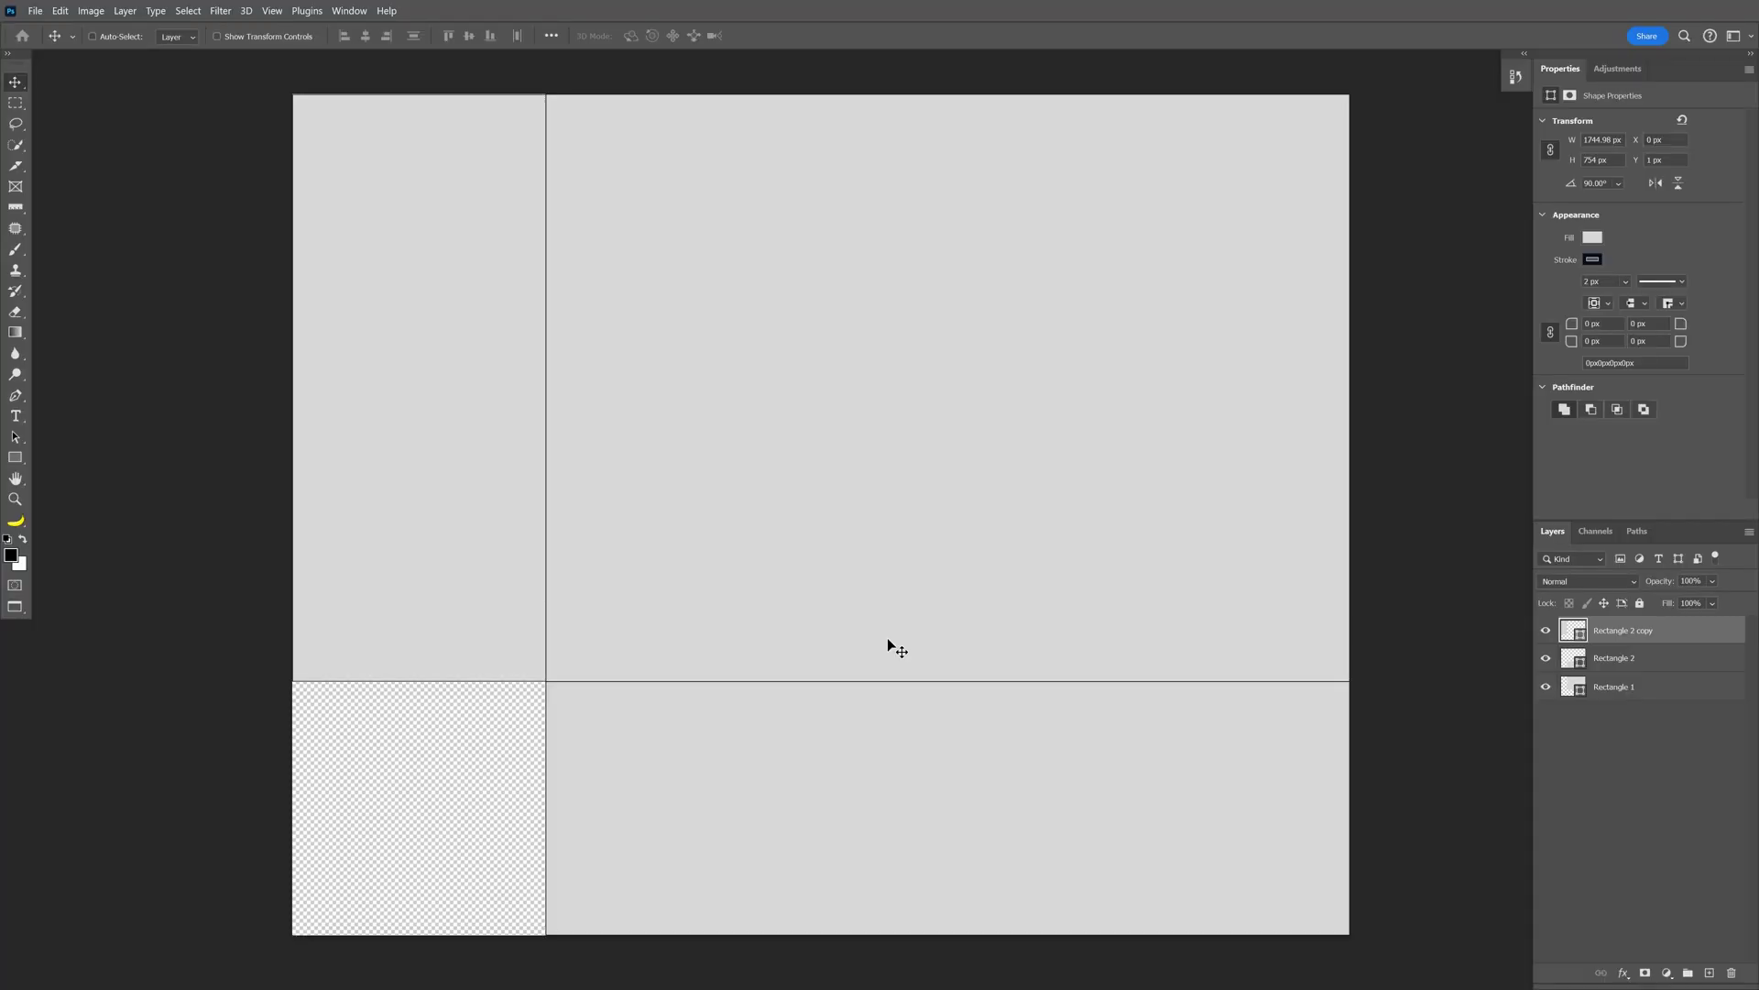
key("ctrl+v")
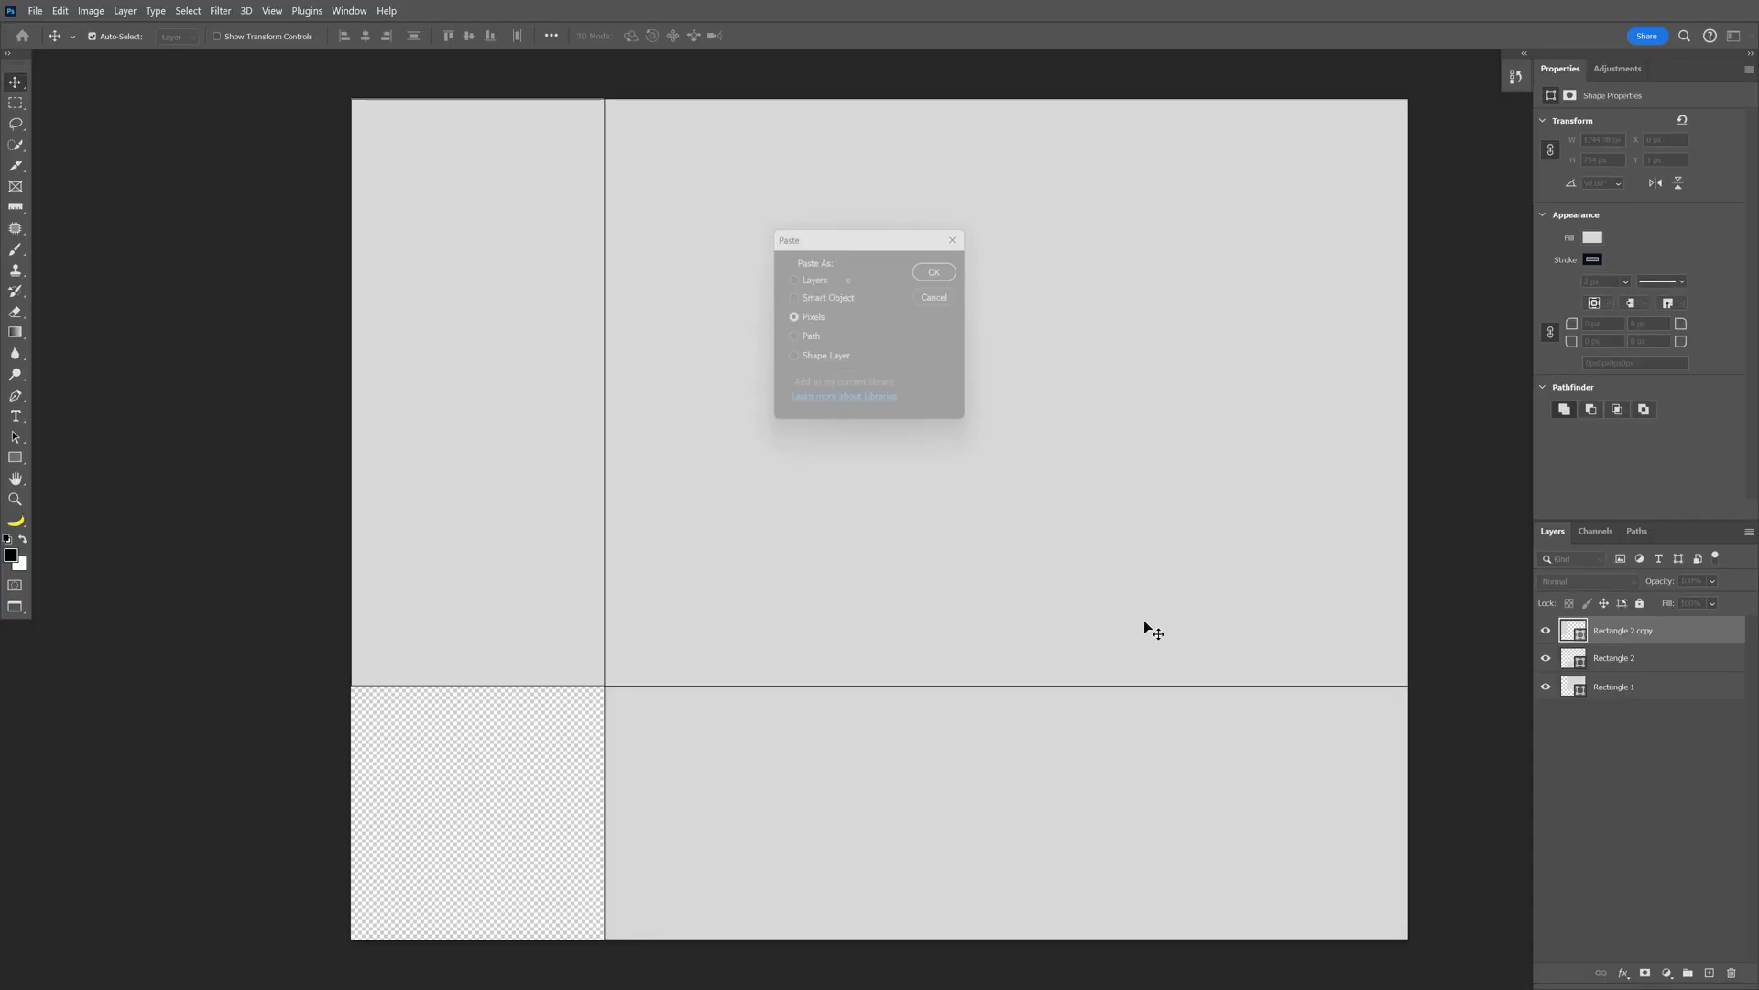
left_click(942, 268)
left_click_drag(893, 524, 1253, 694)
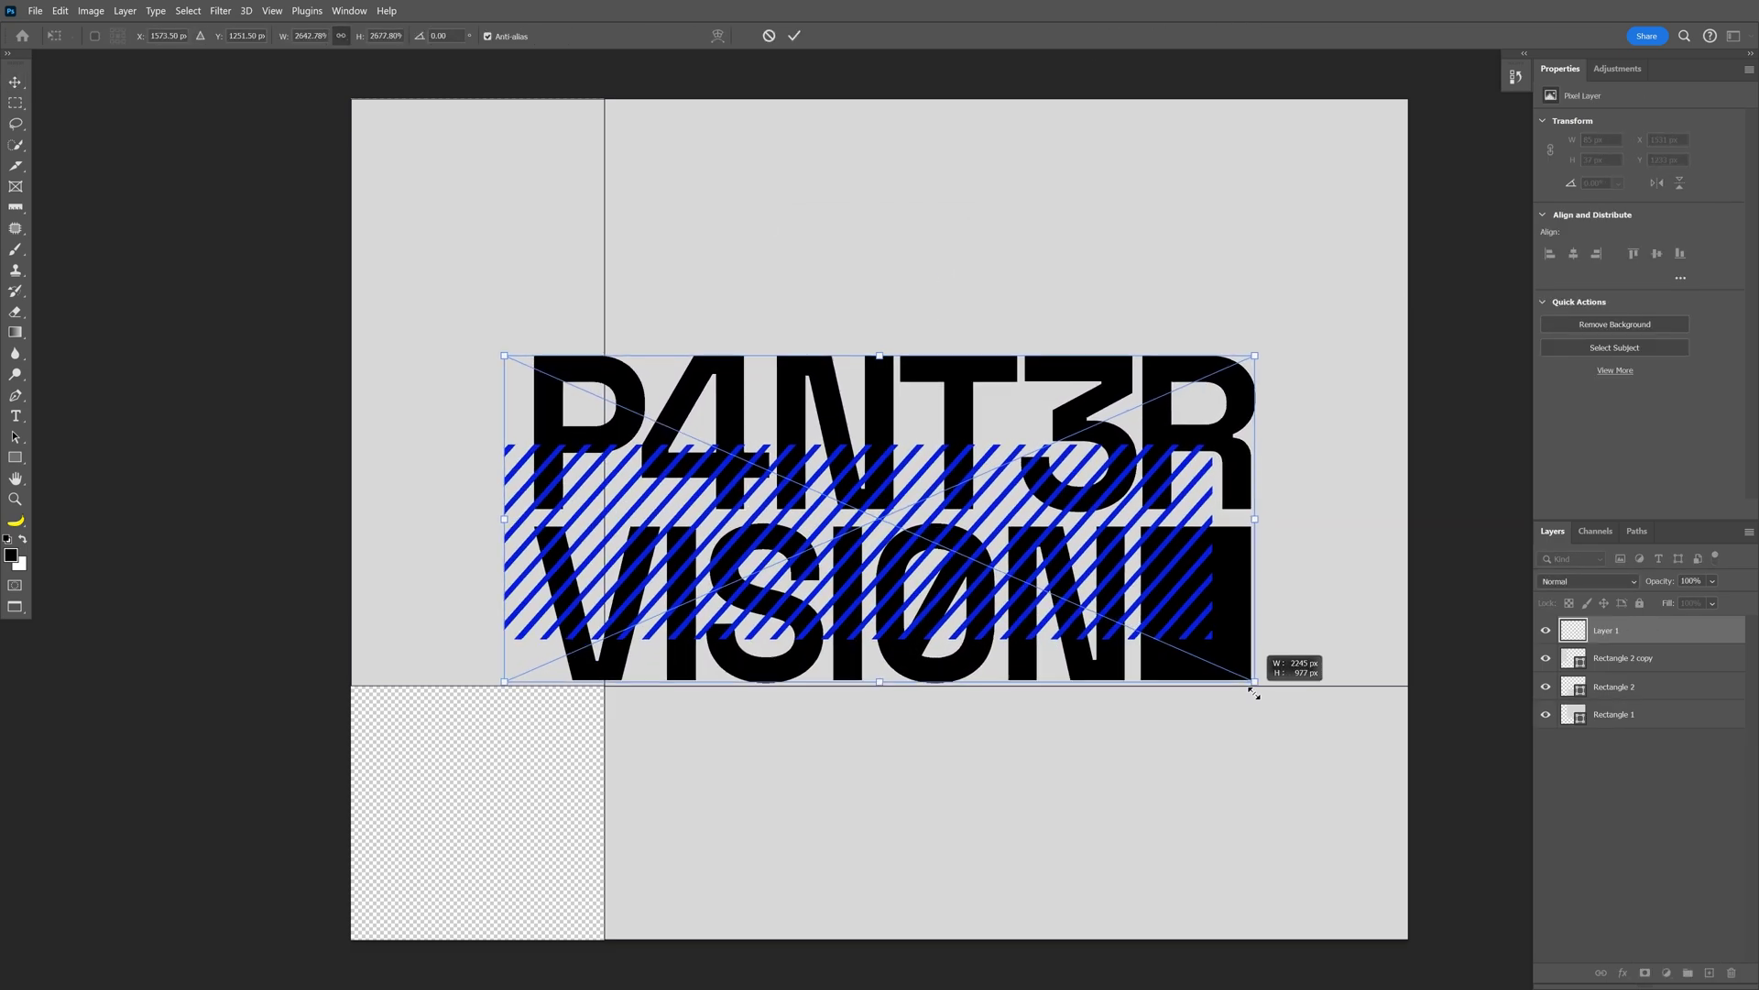
left_click_drag(1151, 620, 1296, 503)
- Paste the striped 430 graphic, resize it, and move it down and right
key("Return")
key("ctrl+v")
left_click_drag(1064, 590, 1123, 602)
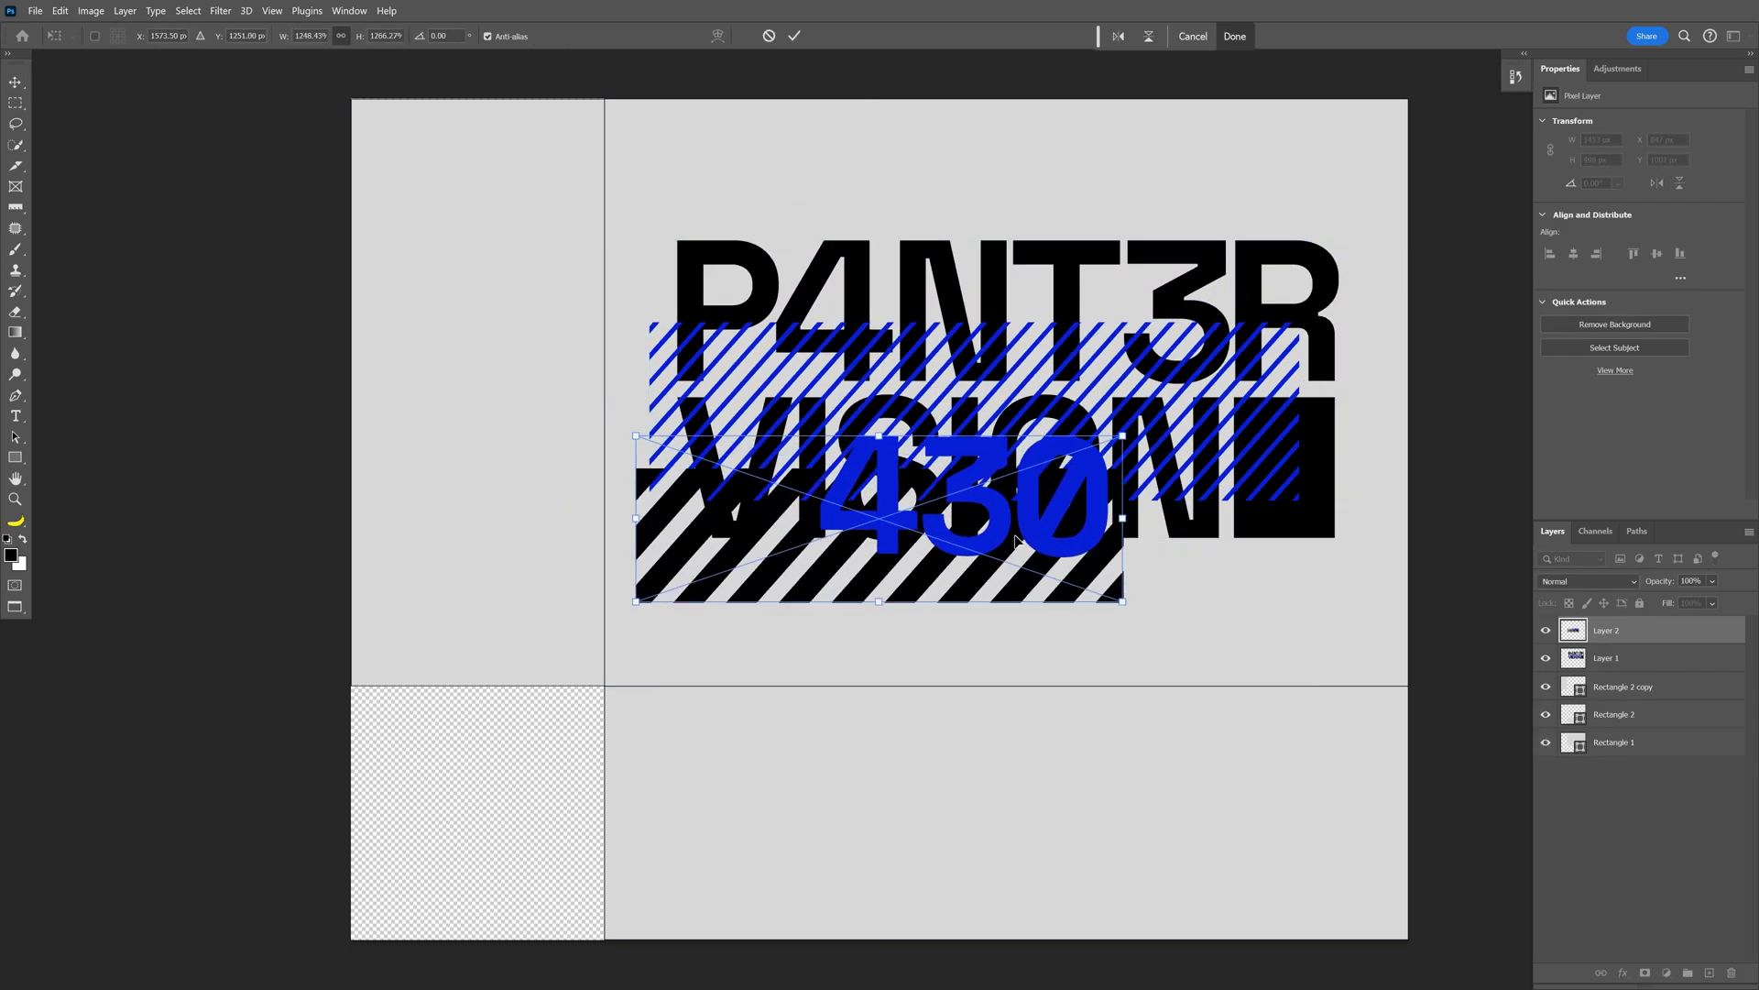
left_click_drag(1015, 541, 1149, 804)
key("Return")
- Paste the vertical blue 430, hide the three Rectangle layers, save, and return to 350 2.psd
key("ctrl+v")
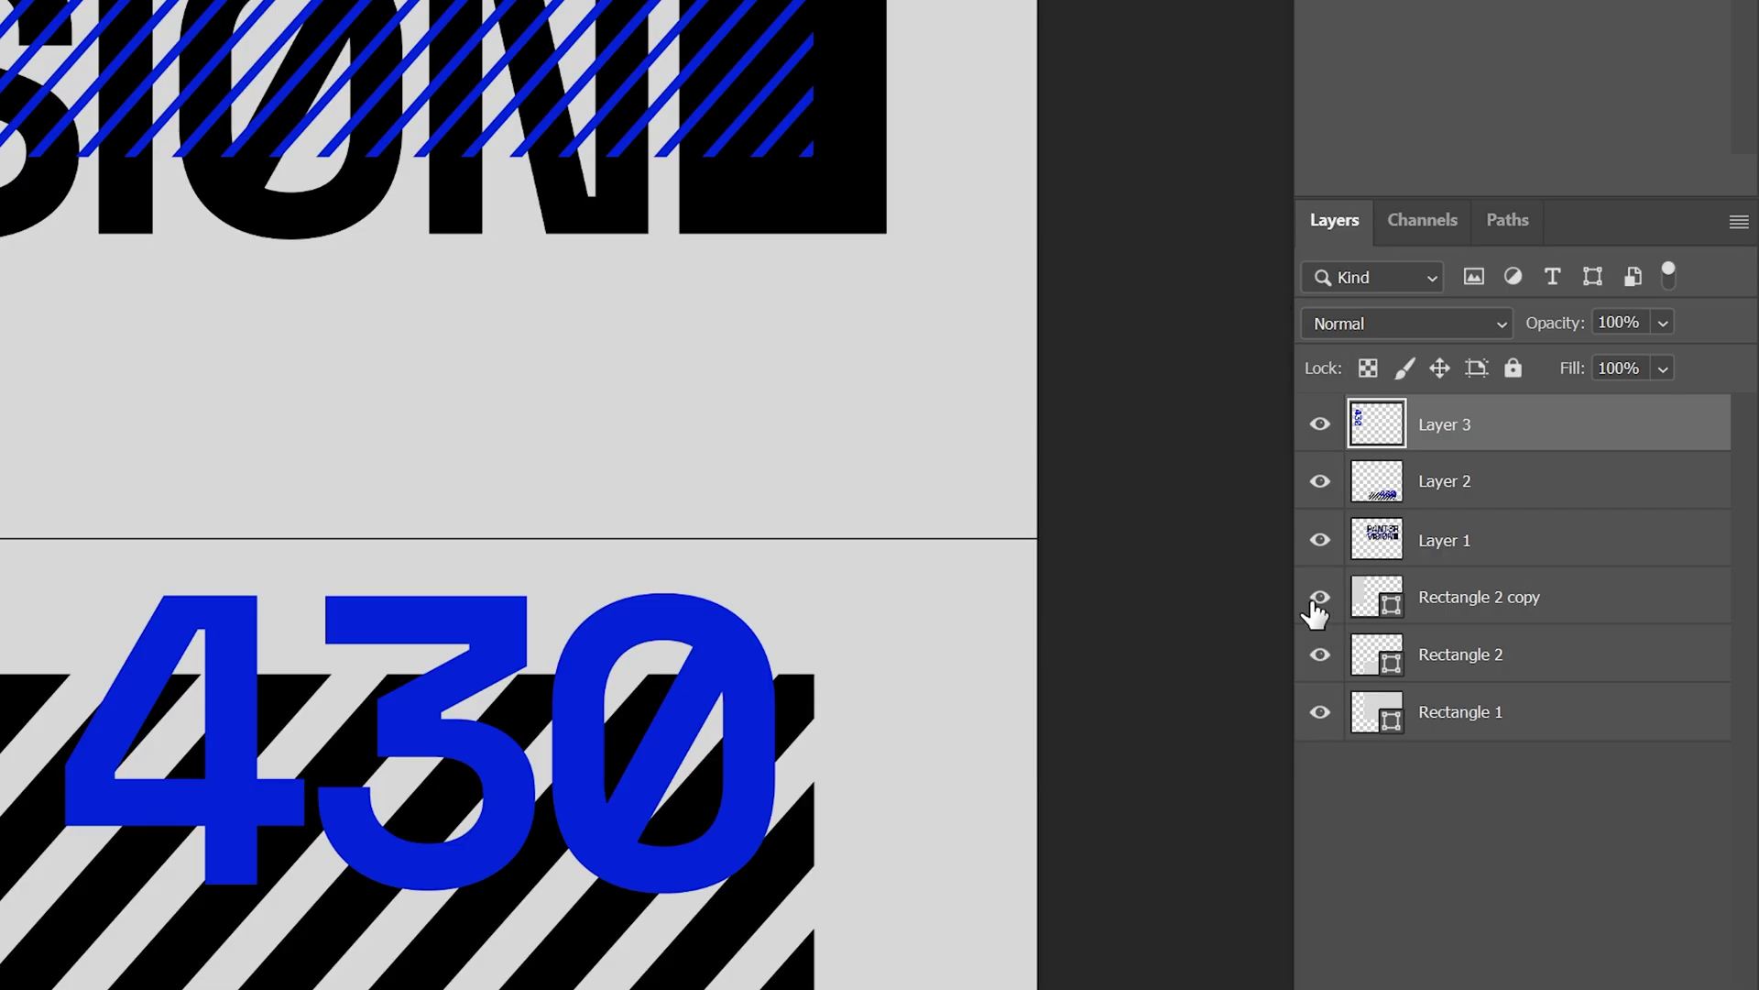
left_click_drag(1317, 609, 1311, 727)
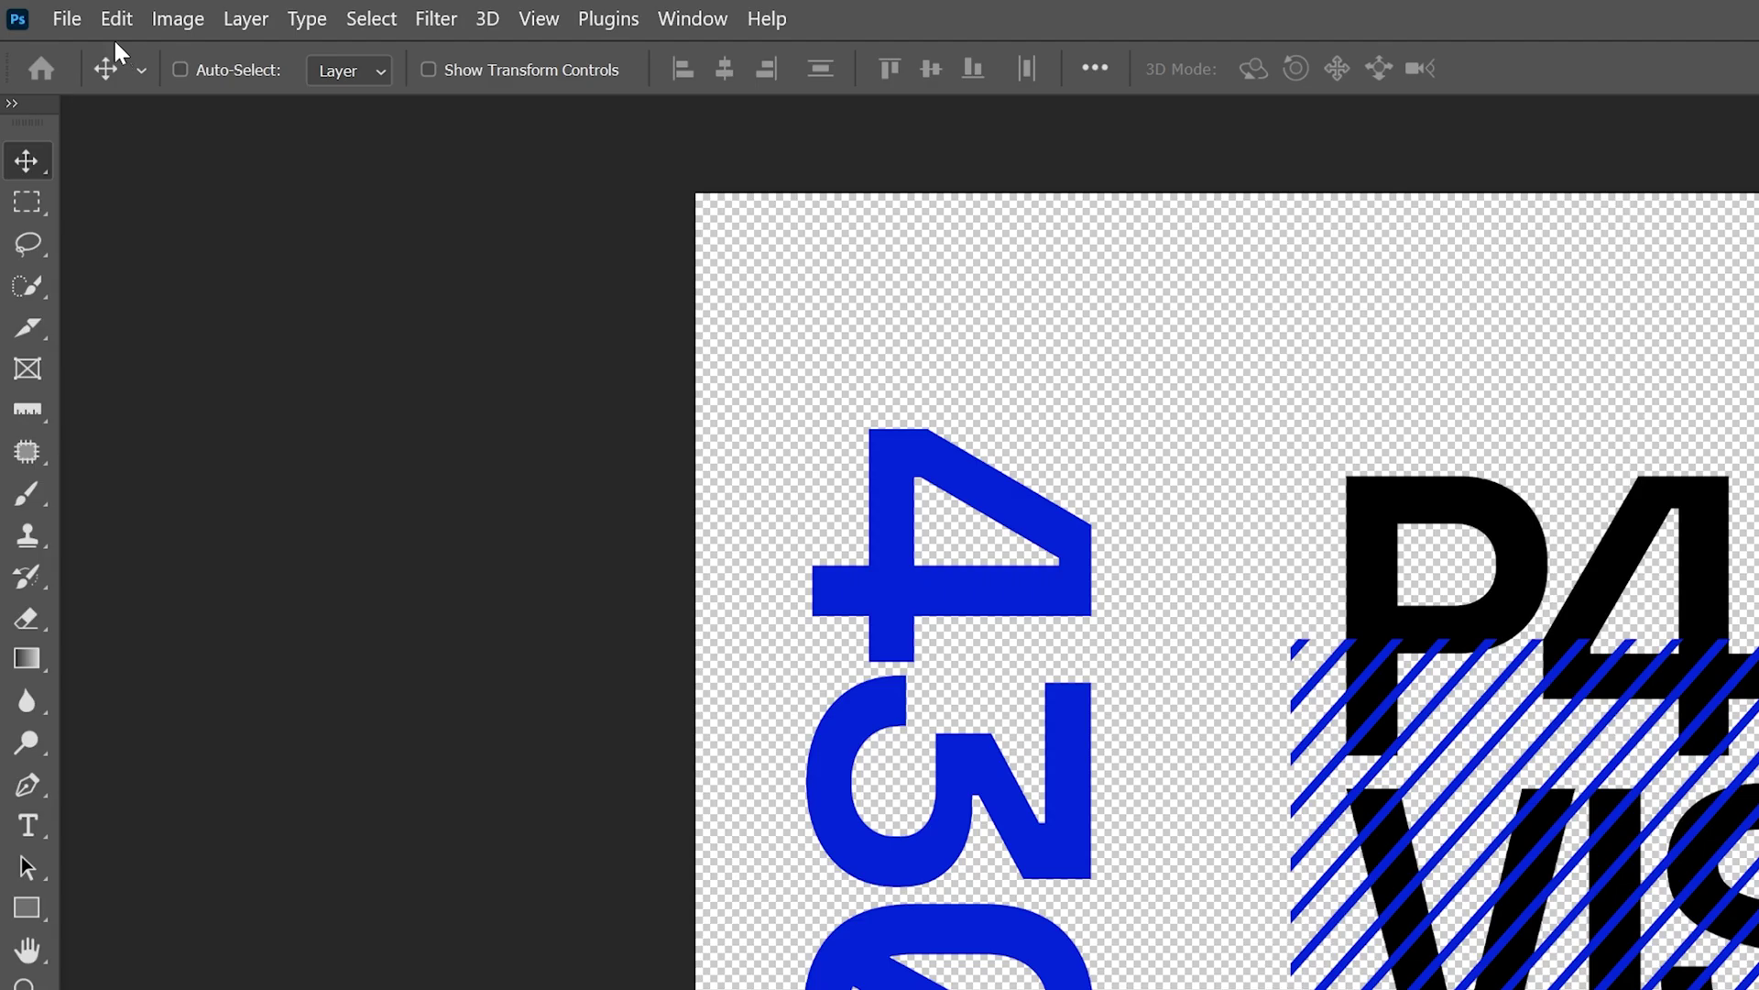
left_click(34, 10)
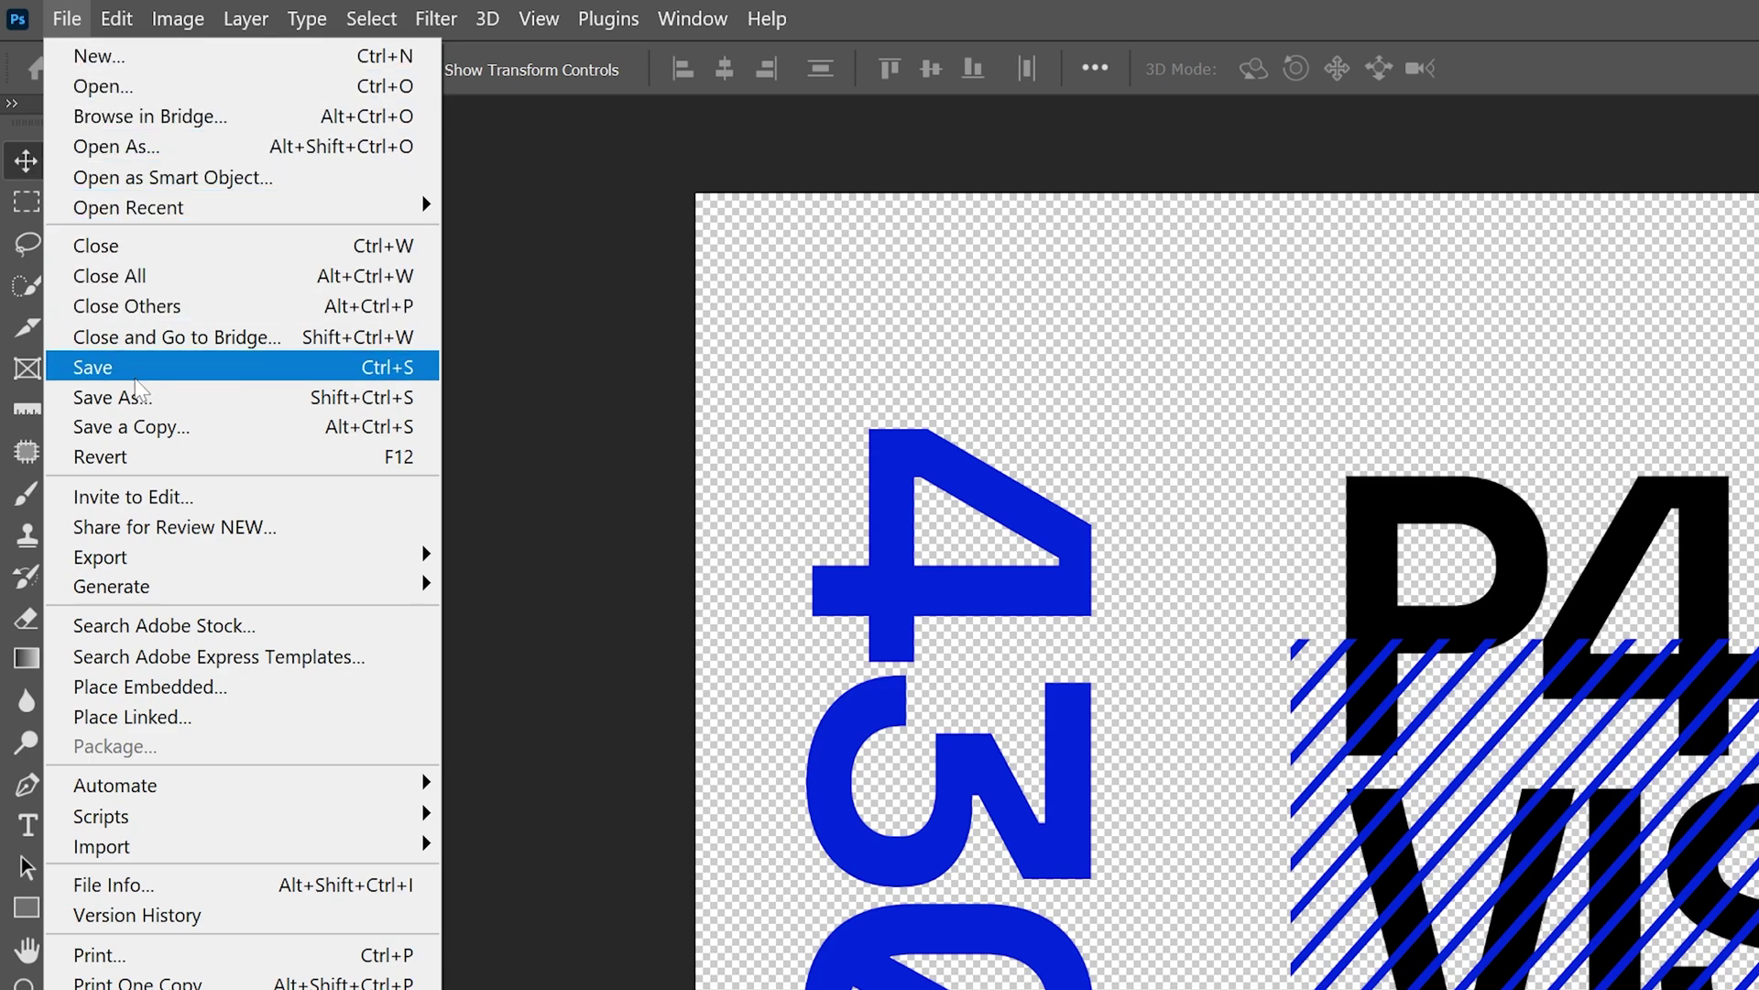
left_click(136, 377)
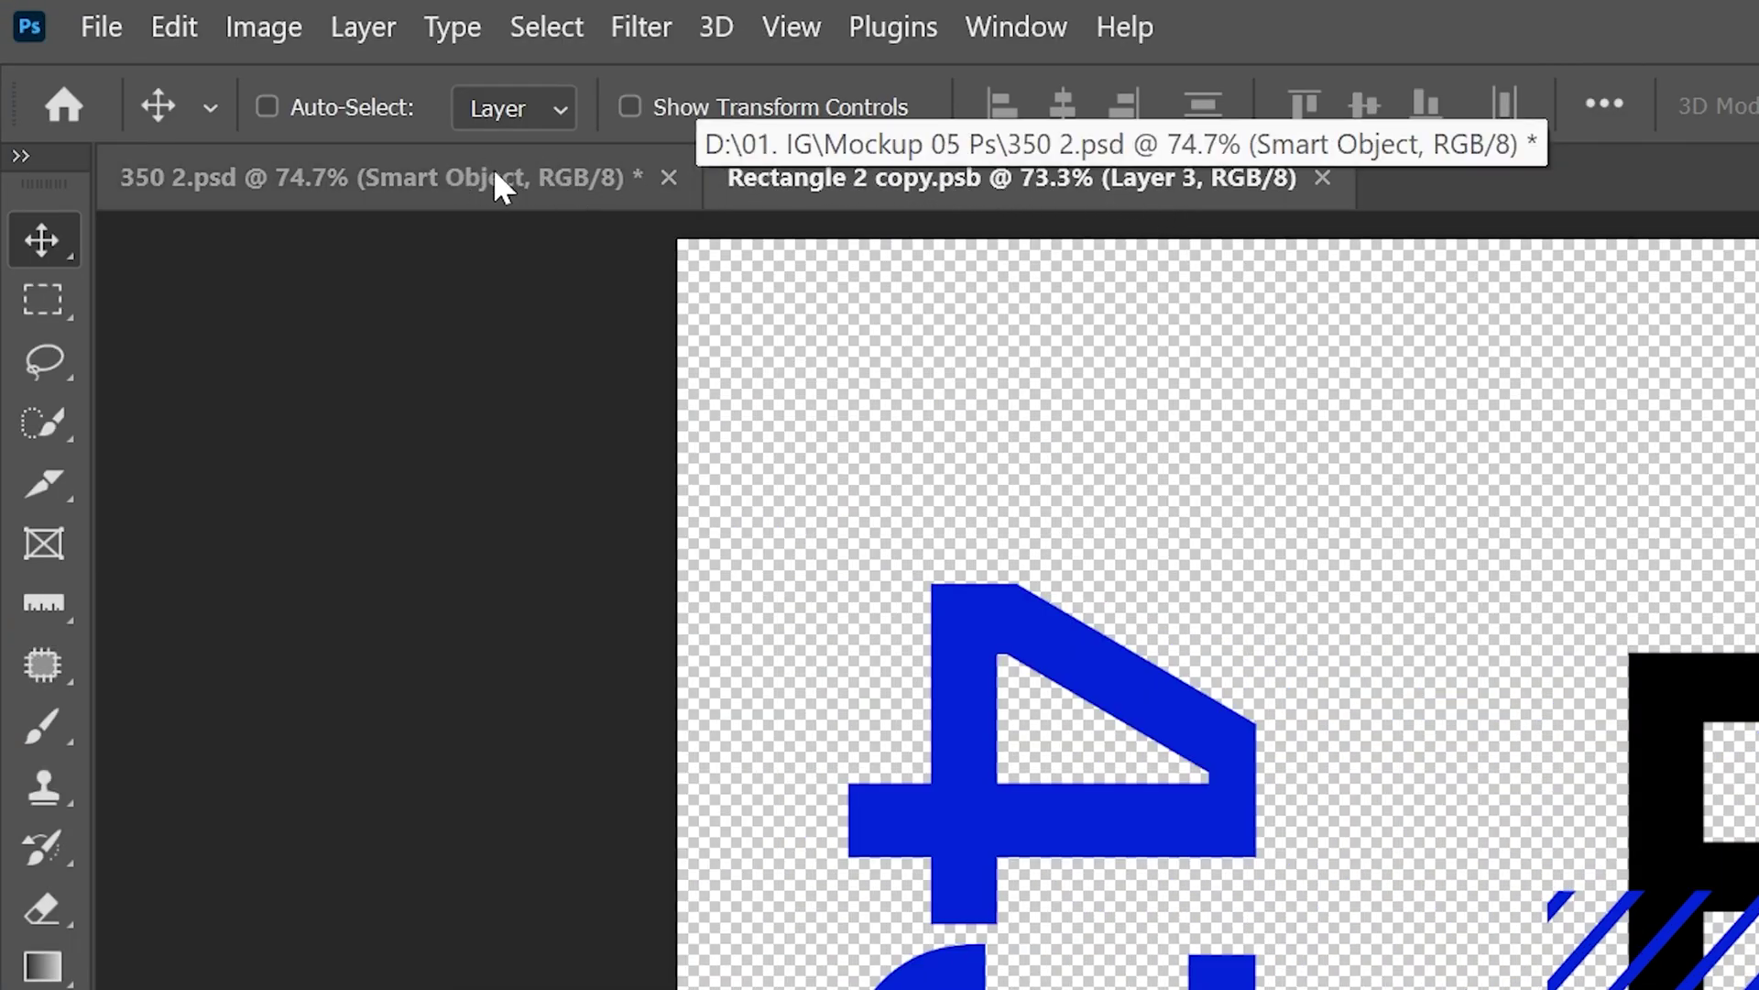
left_click(510, 177)
- Zoom and pan around the box mockup to inspect the graphics along the lid edge
left_click_drag(958, 277, 958, 342)
scroll(1229, 583, "up", 8)
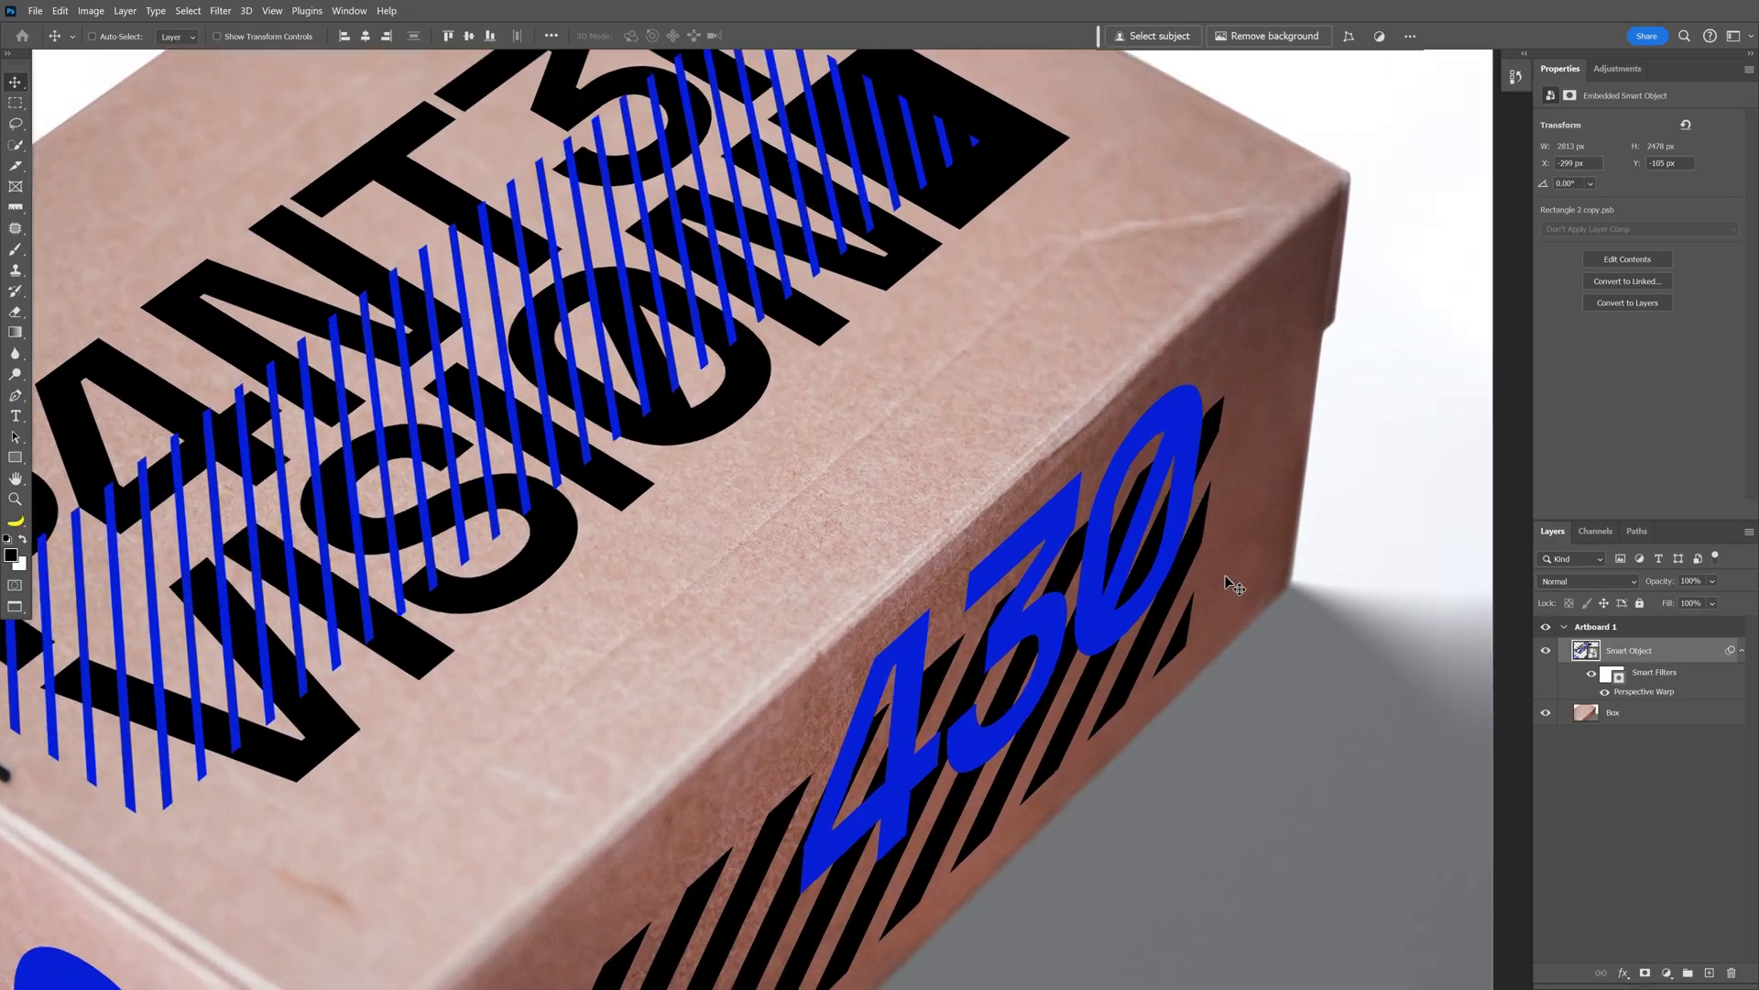
scroll(1229, 583, "up", 3)
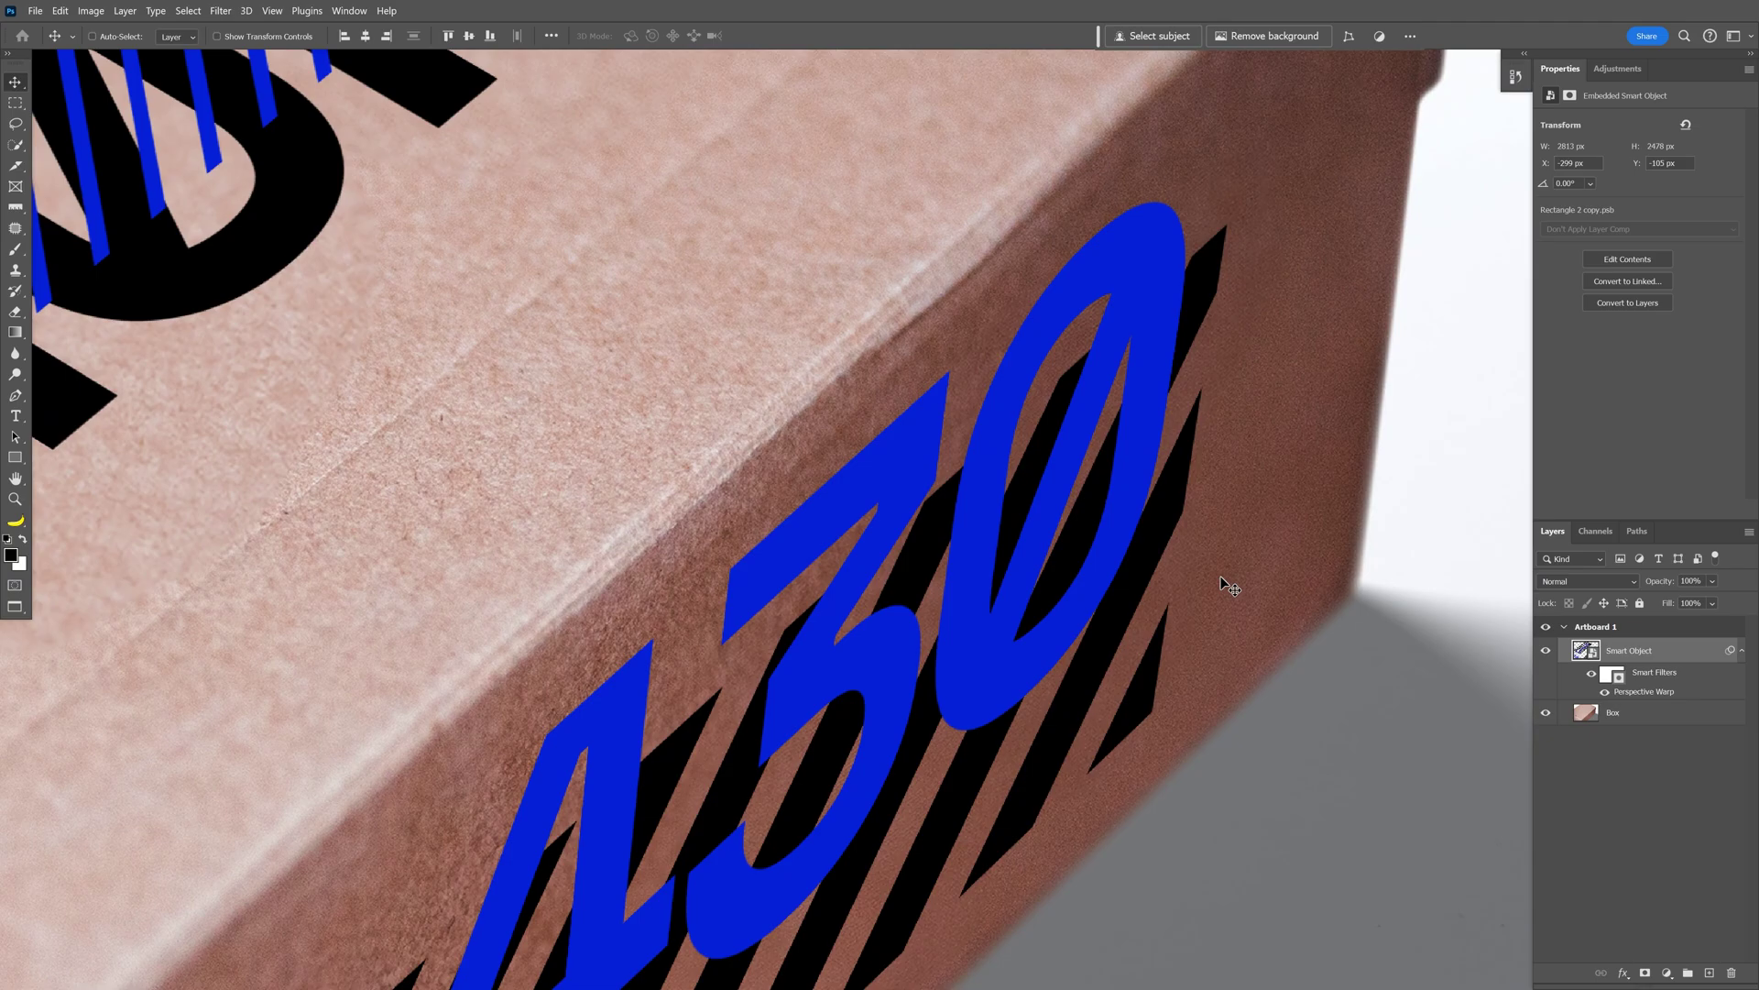
scroll(1228, 582, "down", 3)
scroll(1070, 382, "down", 2)
scroll(452, 385, "up", 4)
left_click_drag(452, 385, 658, 427)
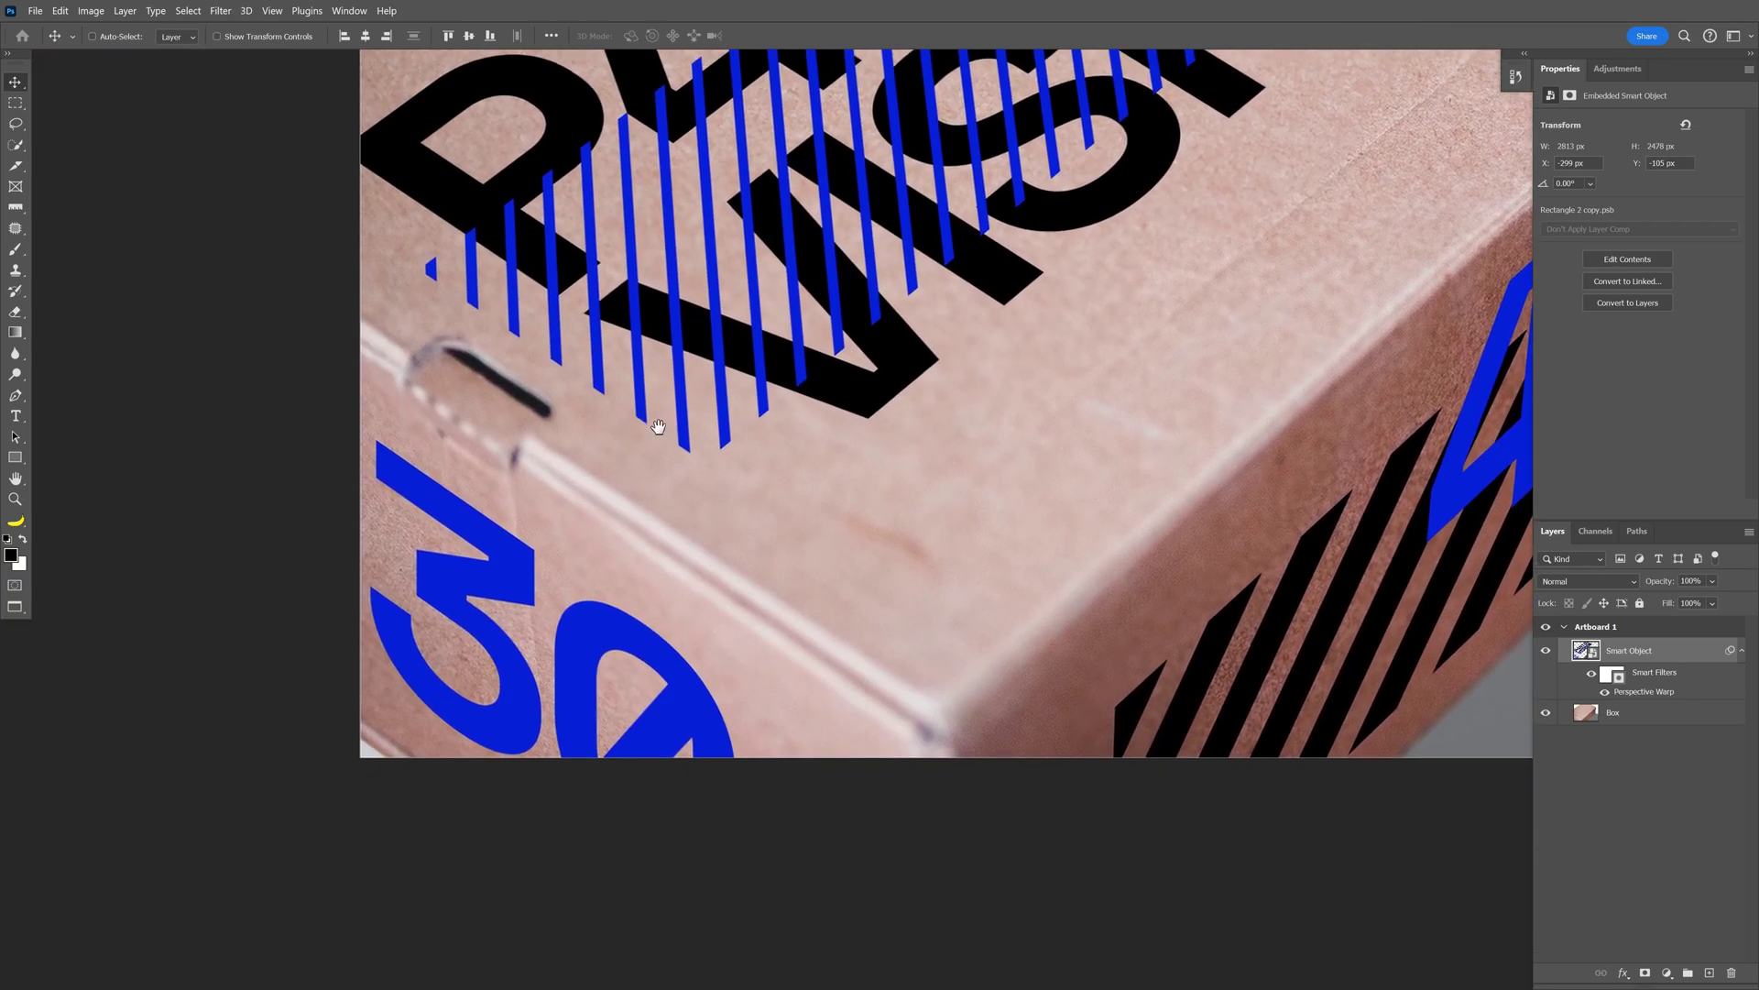
scroll(962, 554, "up", 3)
scroll(861, 553, "up", 2)
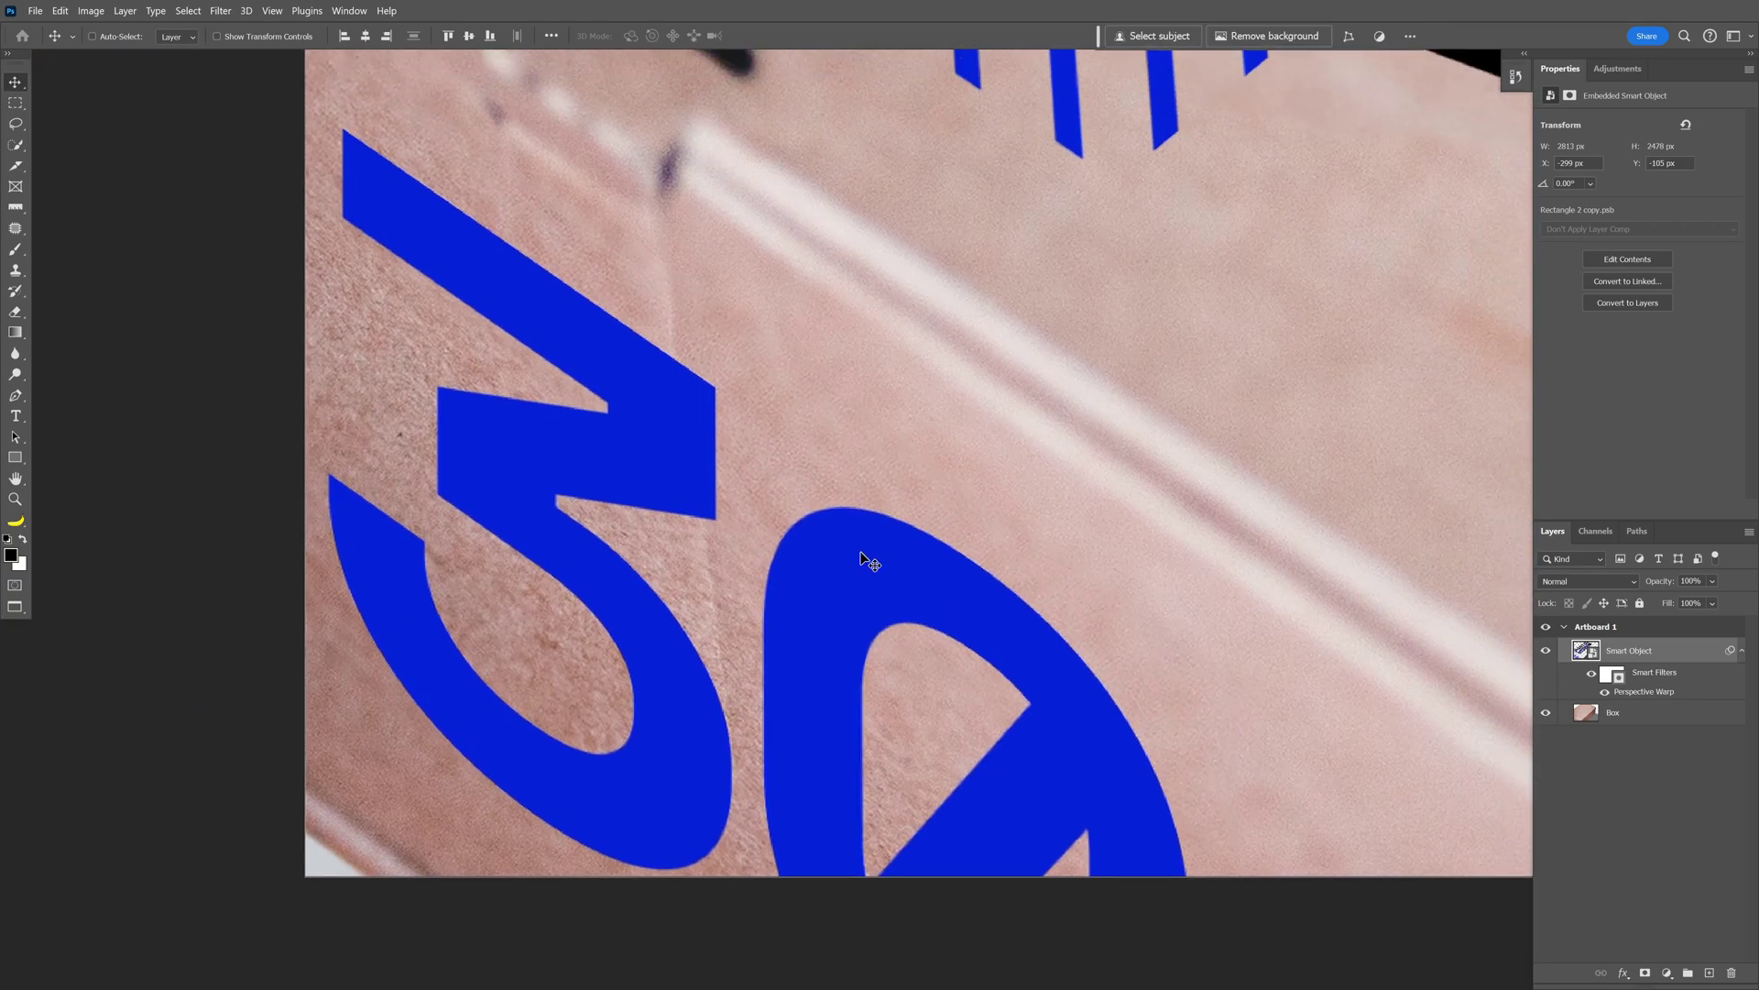
scroll(866, 556, "down", 5)
scroll(1139, 381, "down", 2)
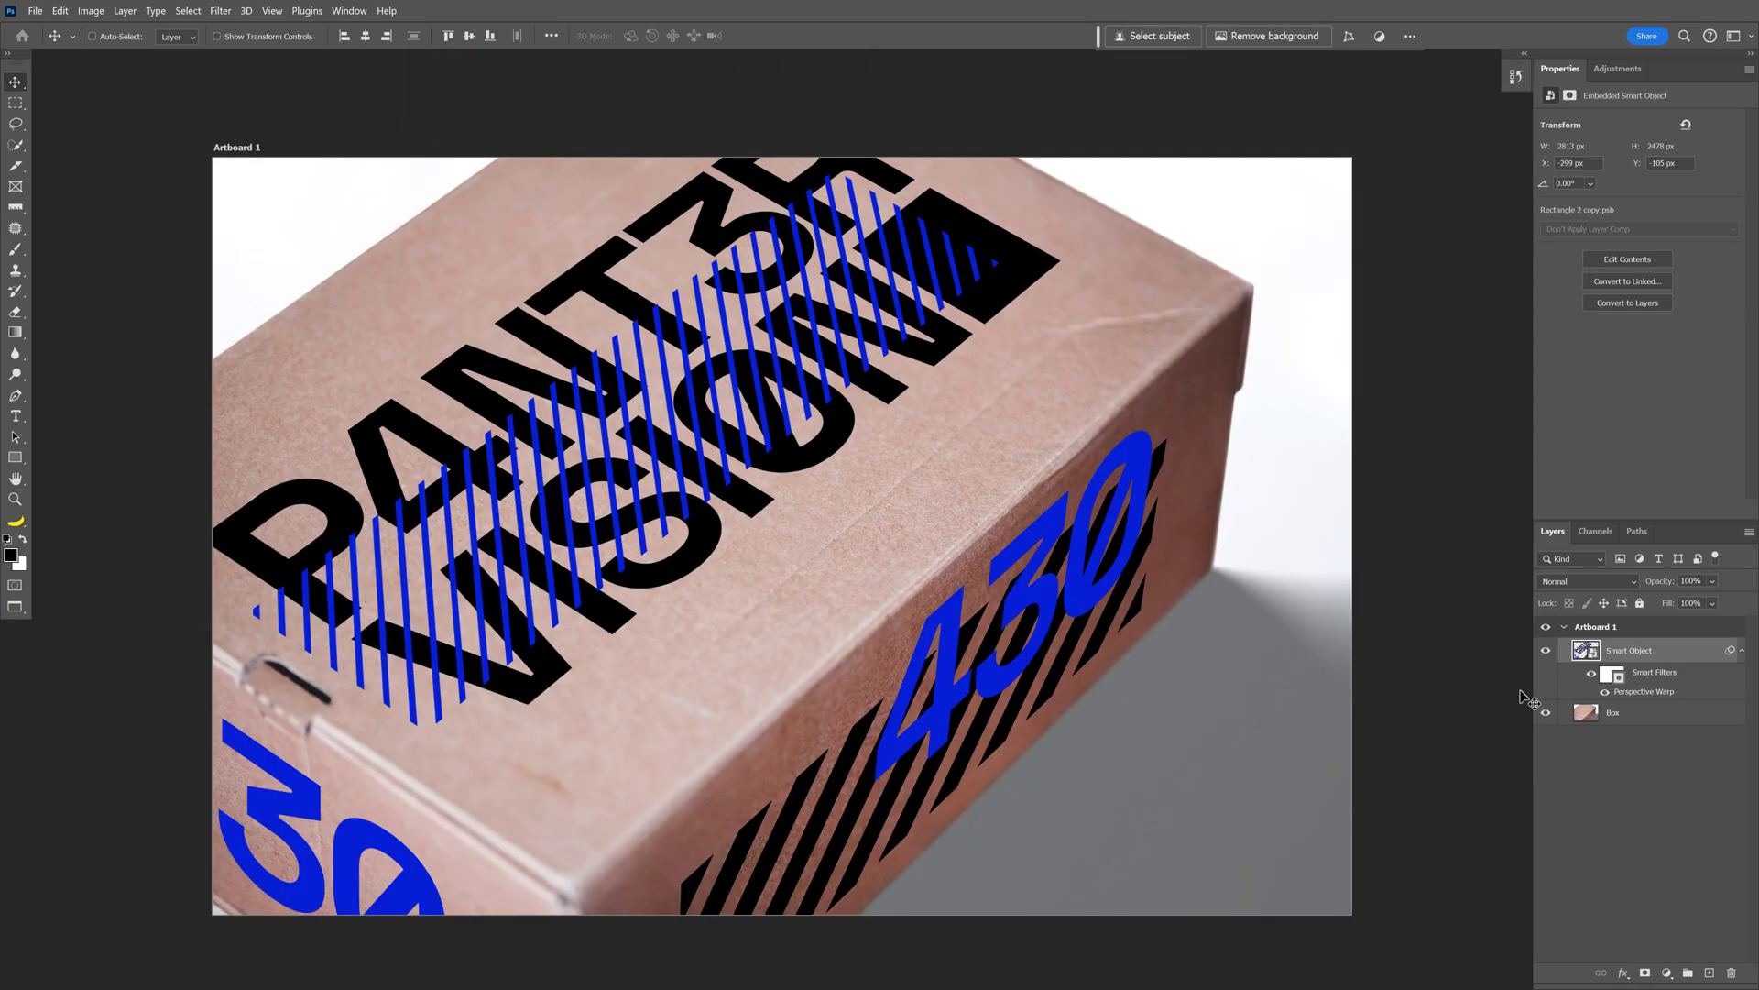
- Set the smart object's Underlying Layer Blend If to split values 62/93 and 181/222
double_click(1684, 656)
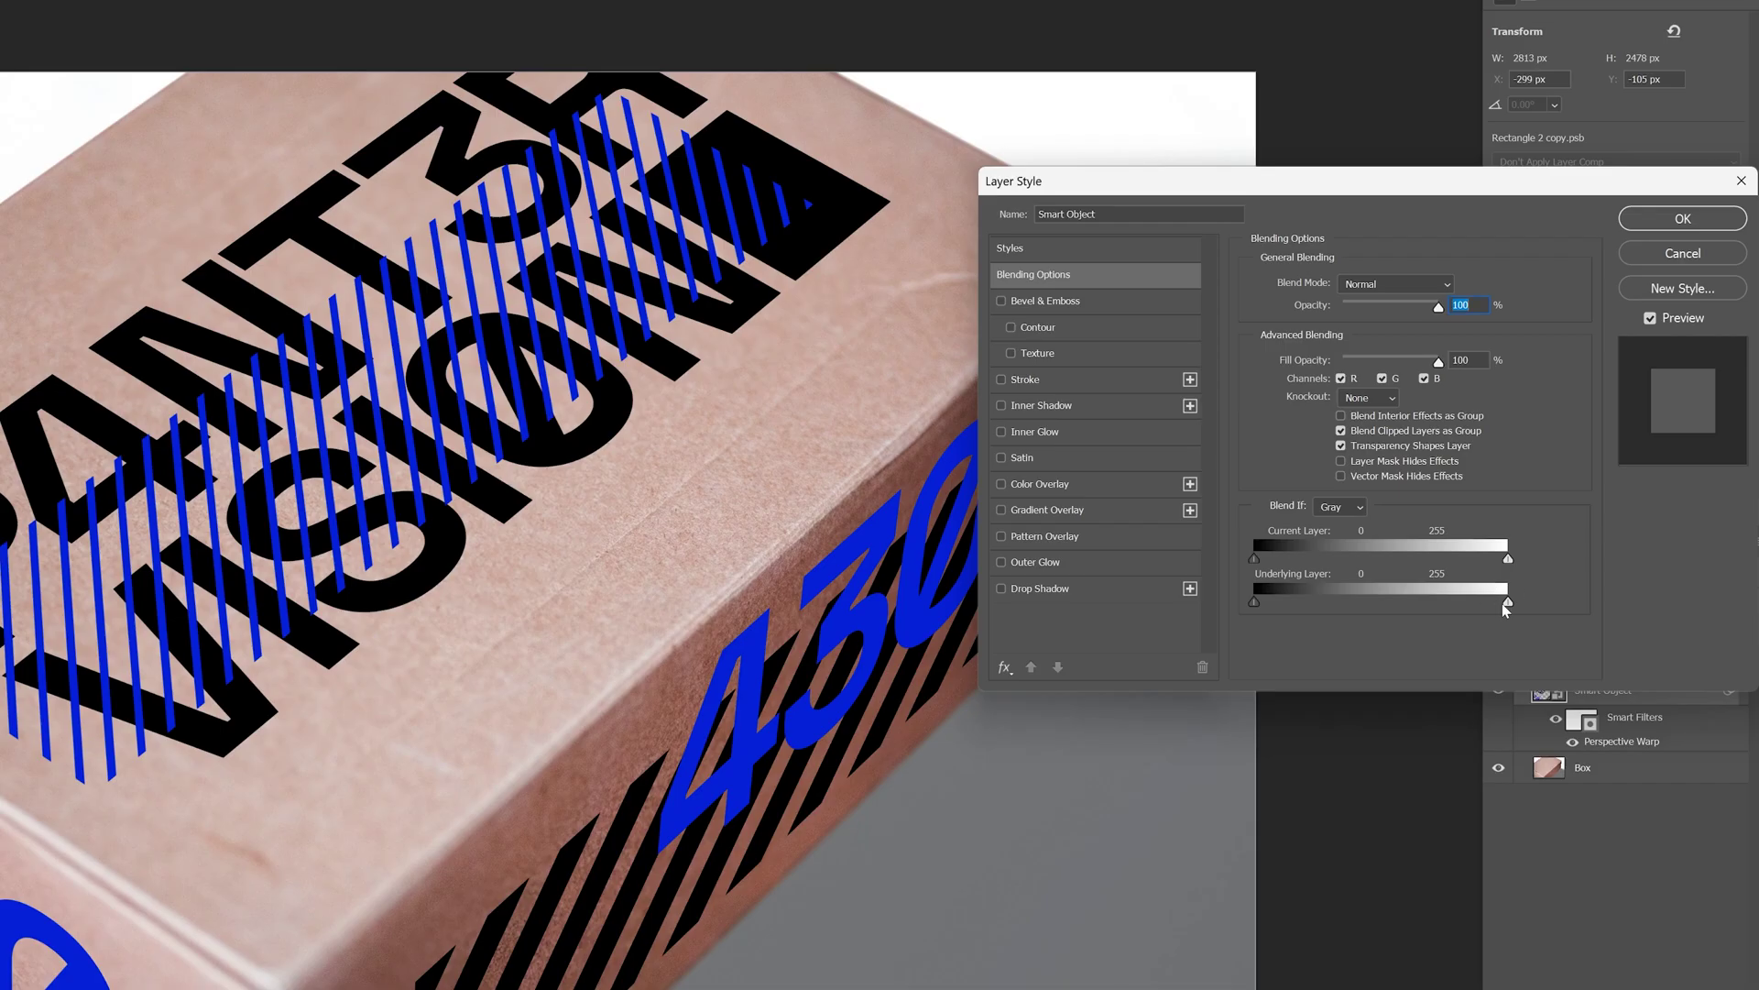
left_click_drag(1508, 604, 1443, 606)
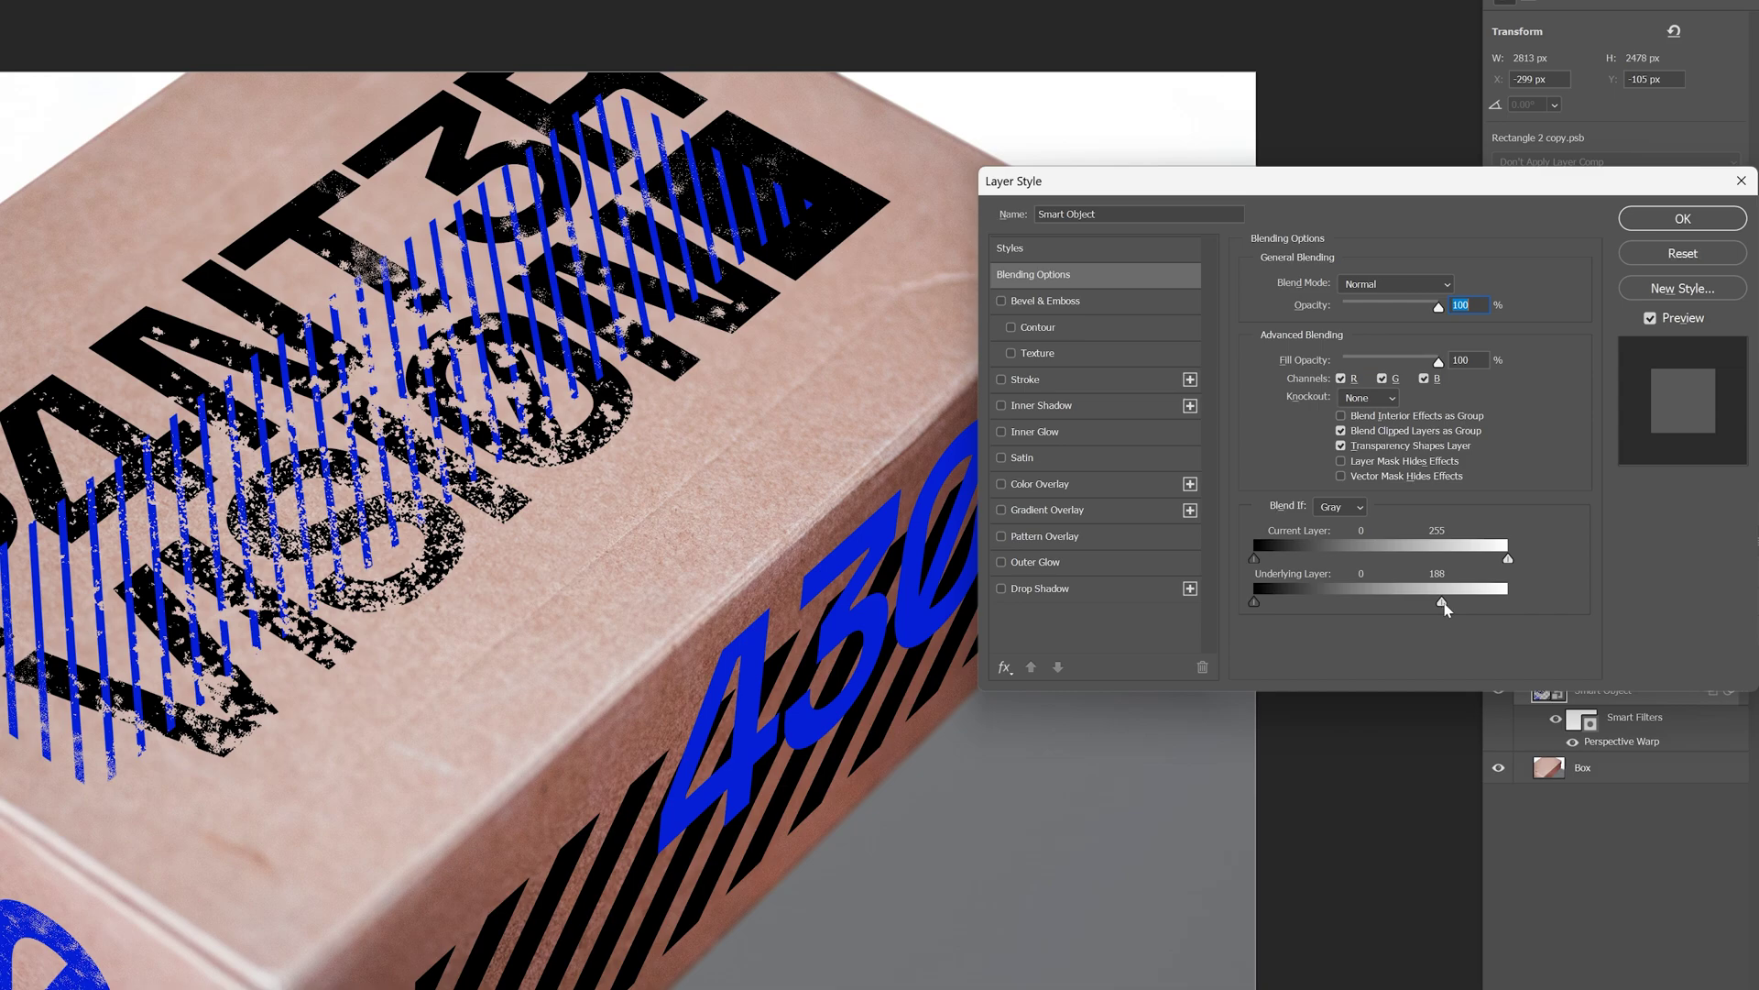
mouse_move(1444, 604)
left_mouse_down()
mouse_move(1464, 611)
mouse_move(1436, 605)
left_mouse_up()
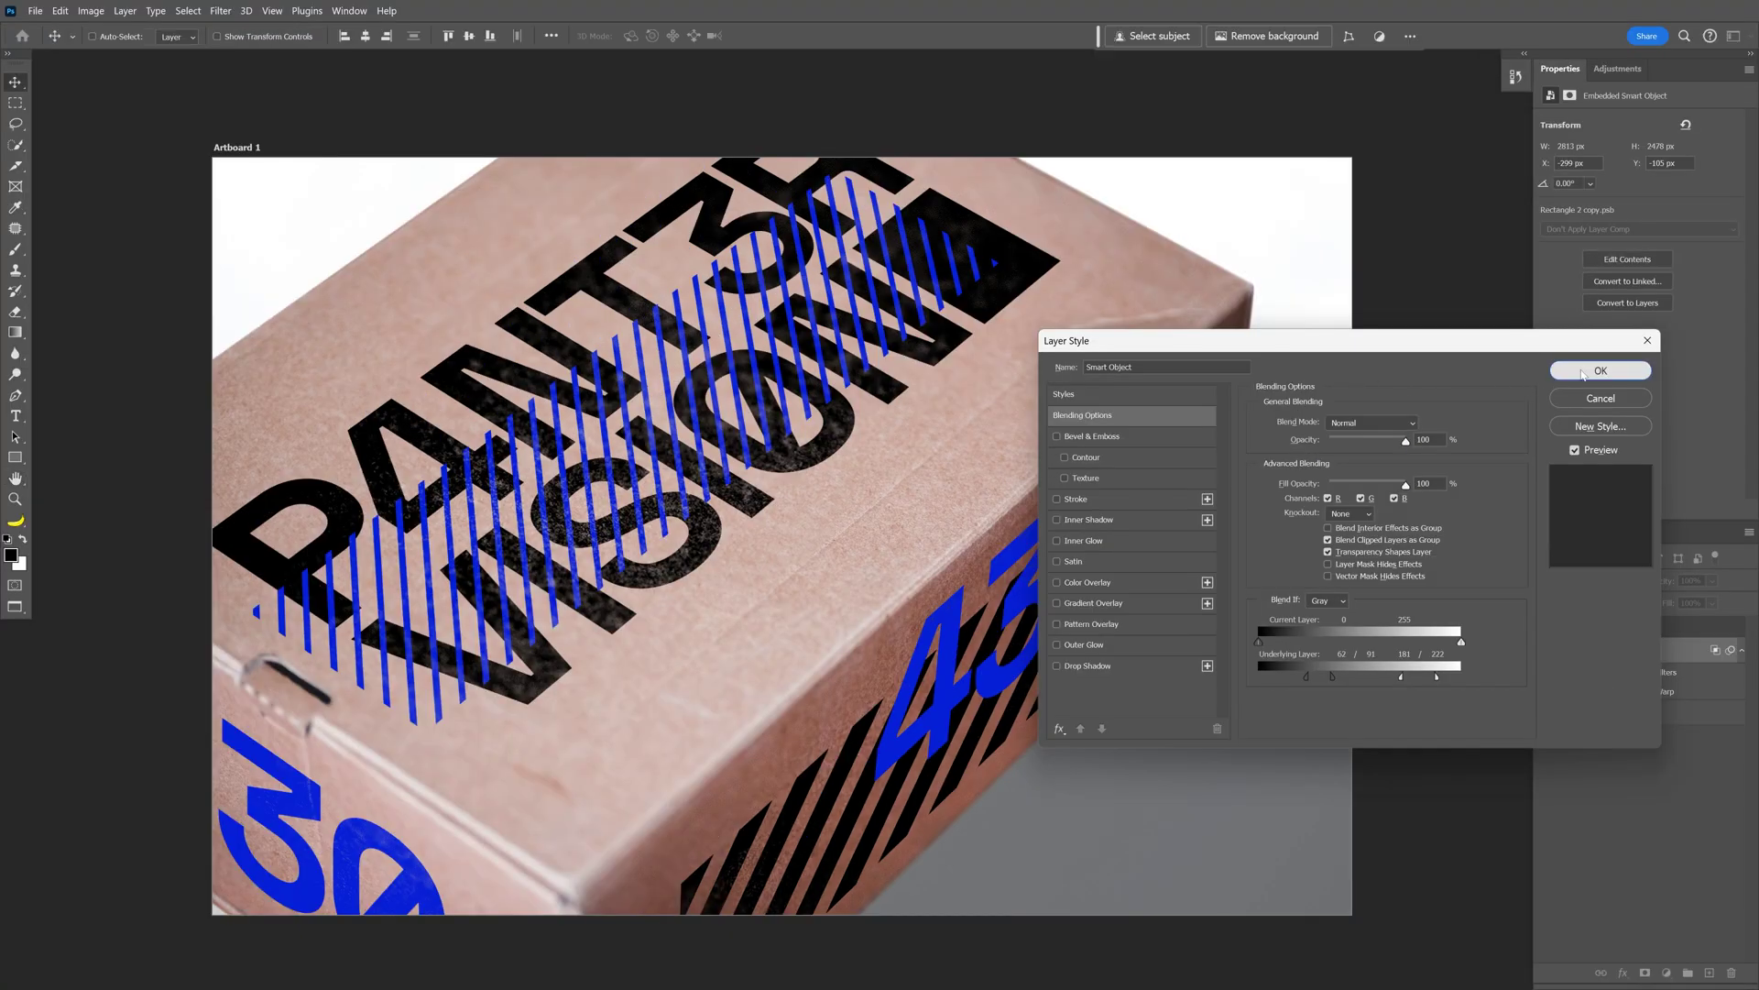
left_click(1682, 218)
- Start a Field Blur on the box graphics and place the first pin on the blue 430
scroll(1162, 536, "up", 3)
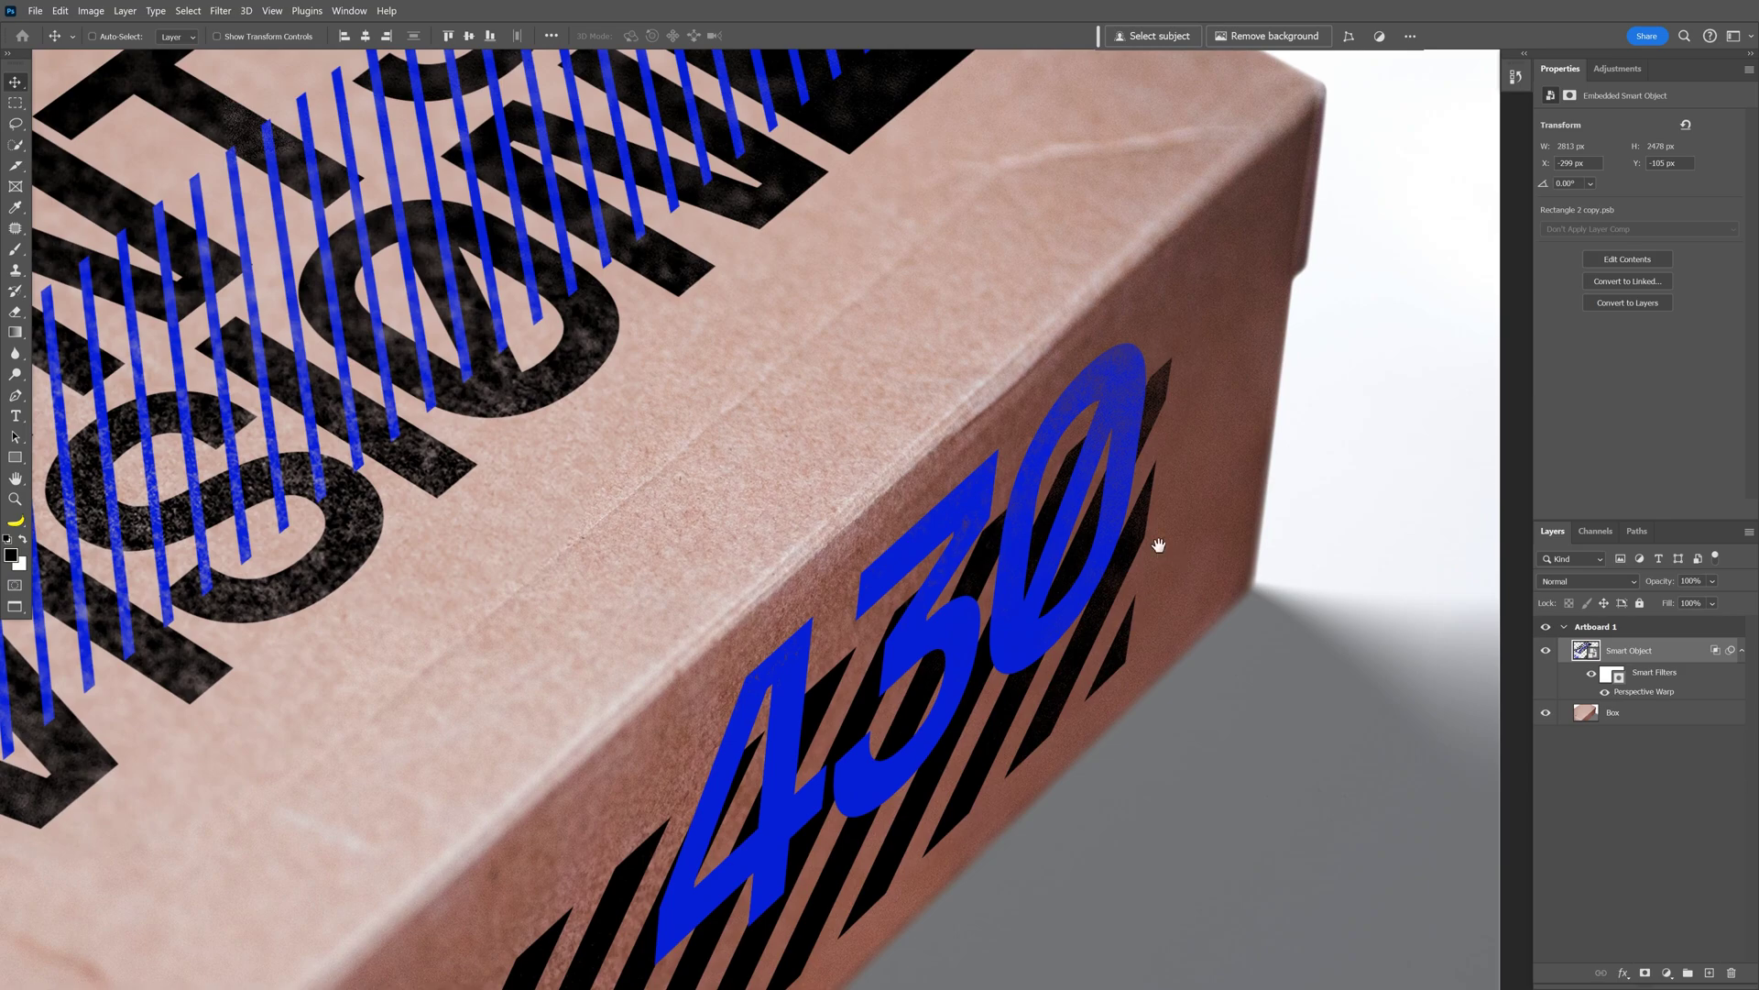
left_click_drag(1159, 546, 860, 630)
scroll(919, 510, "down", 3)
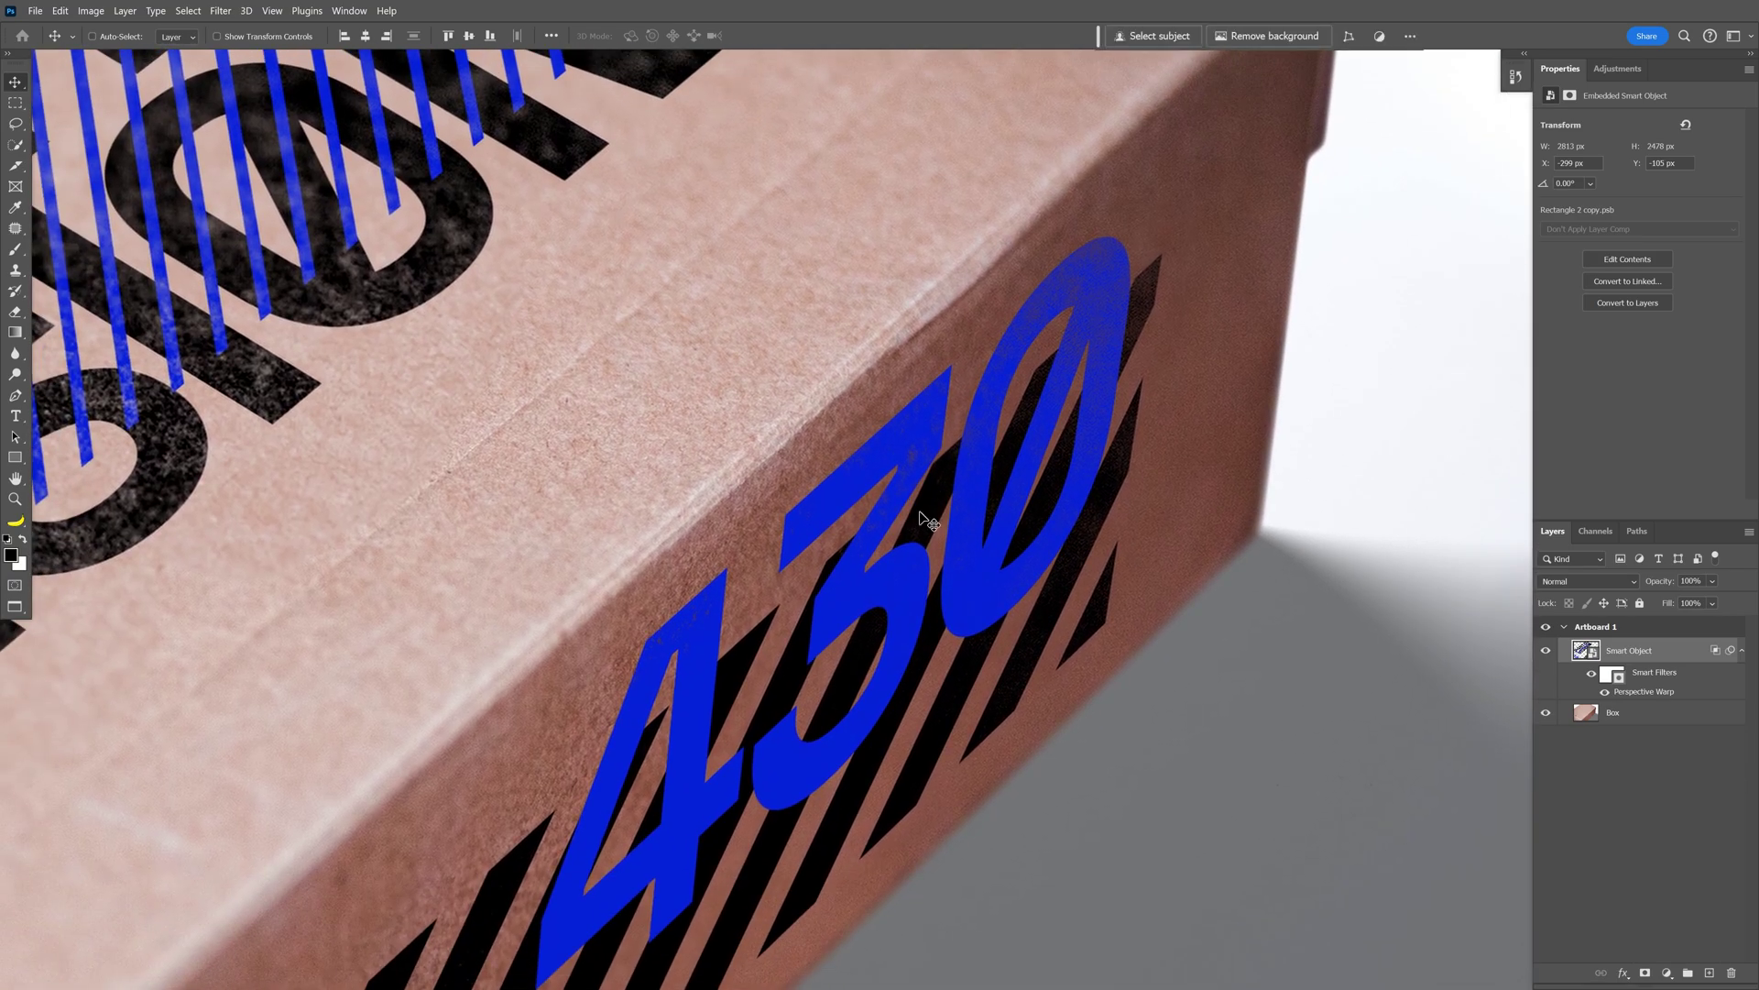
scroll(974, 397, "up", 4)
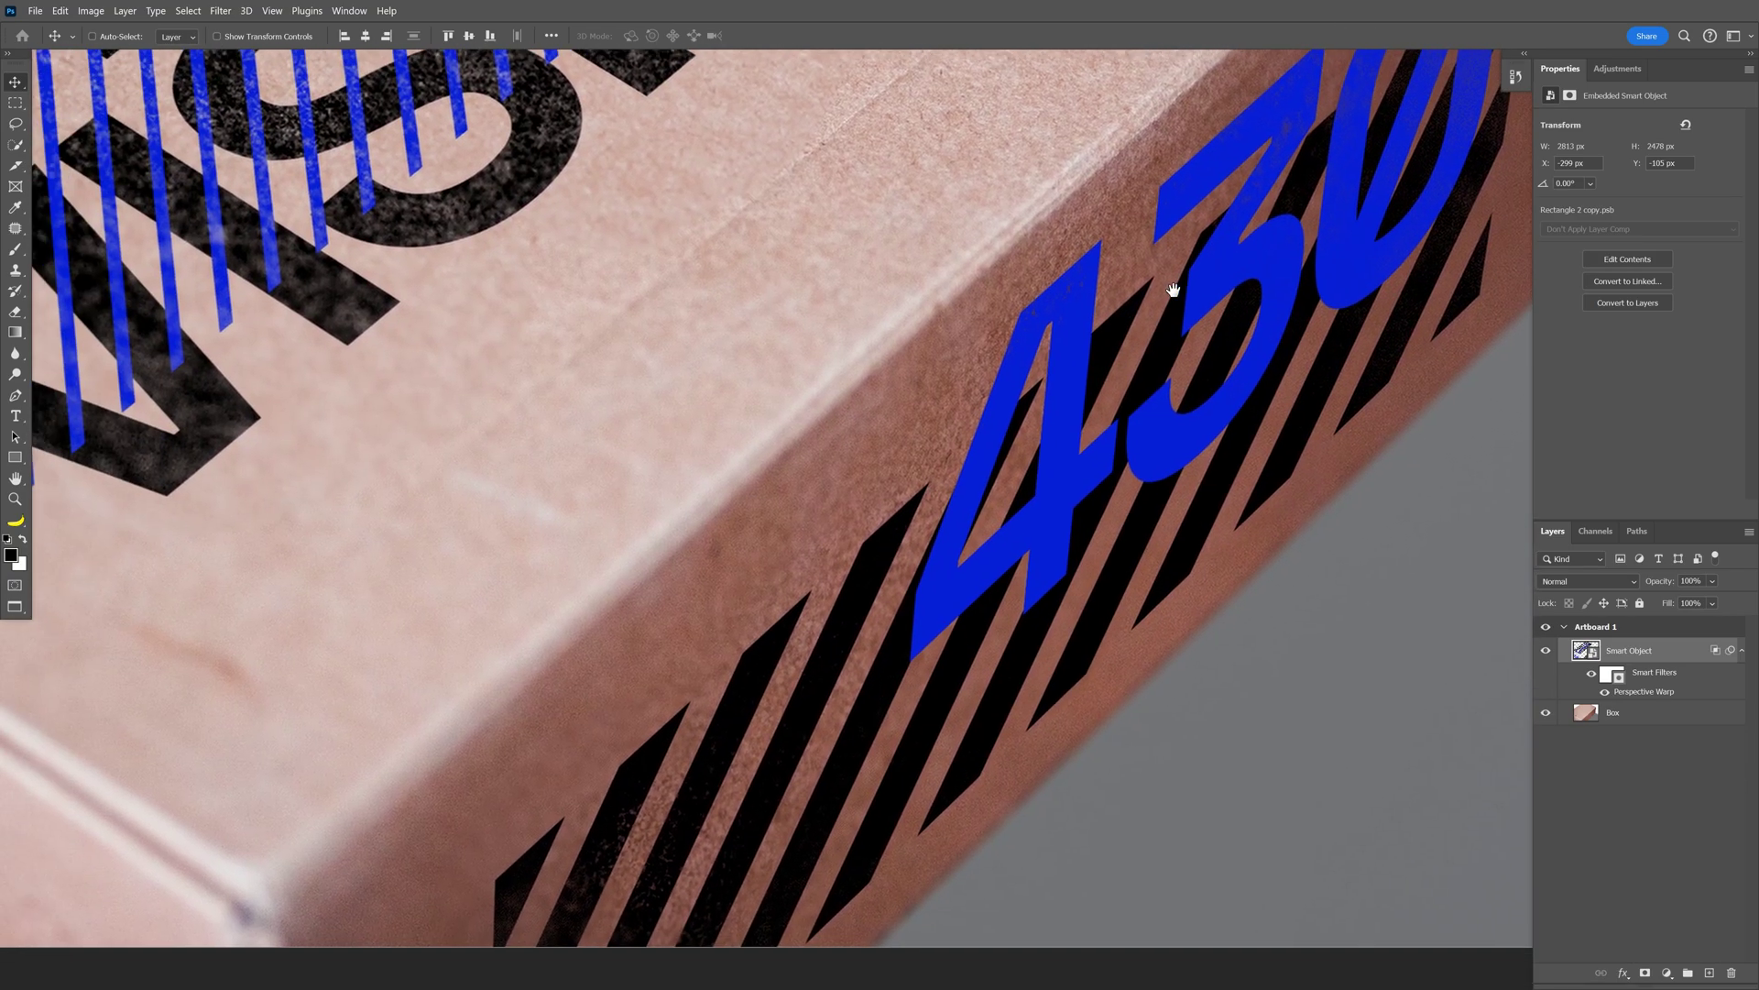
scroll(903, 581, "down", 3)
scroll(852, 596, "up", 1)
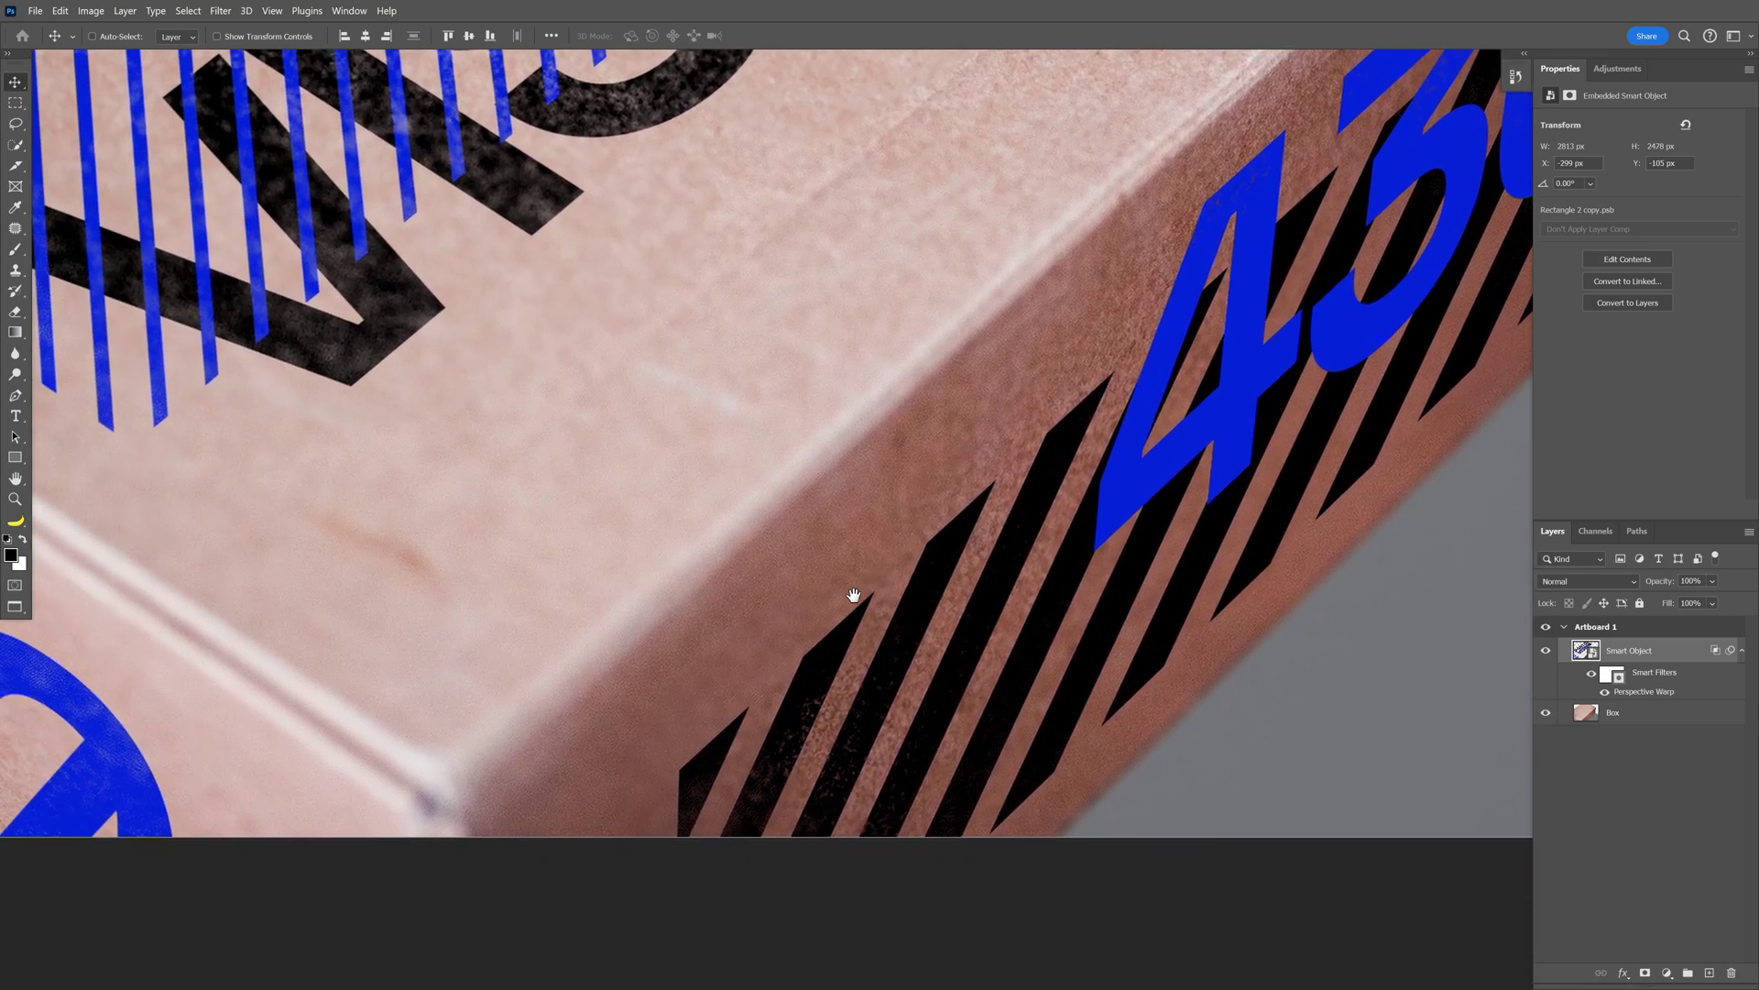
scroll(714, 616, "up", 3)
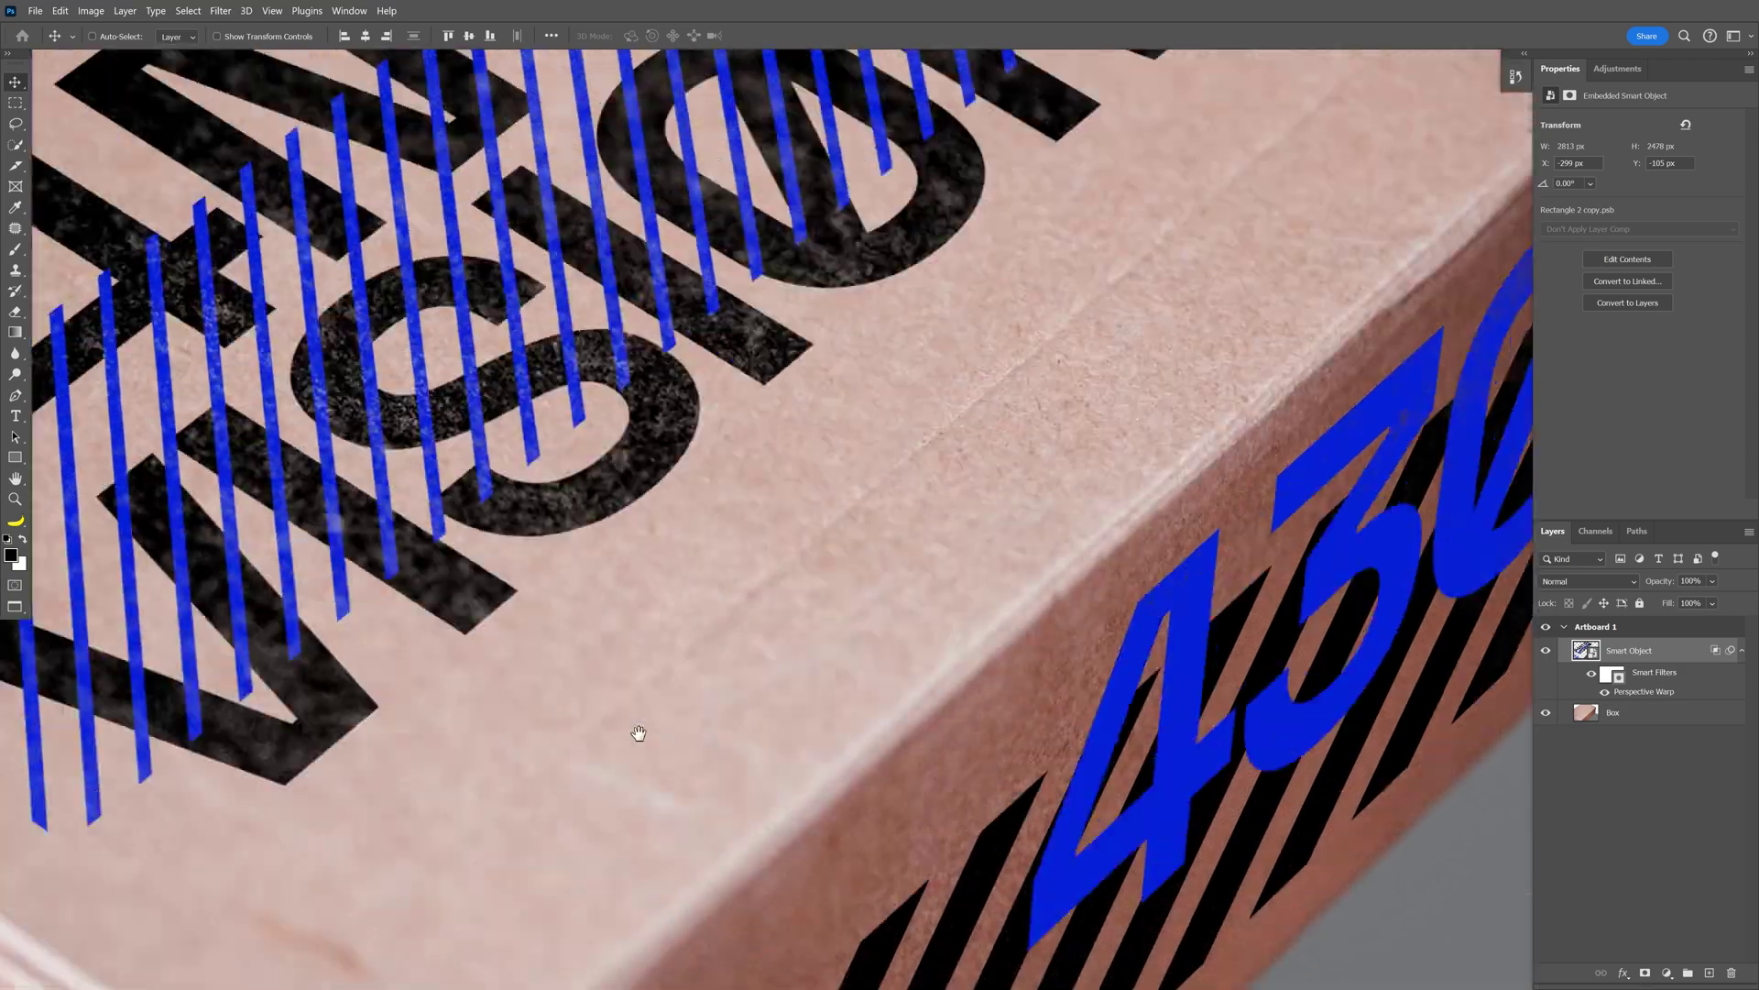
scroll(638, 733, "down", 4)
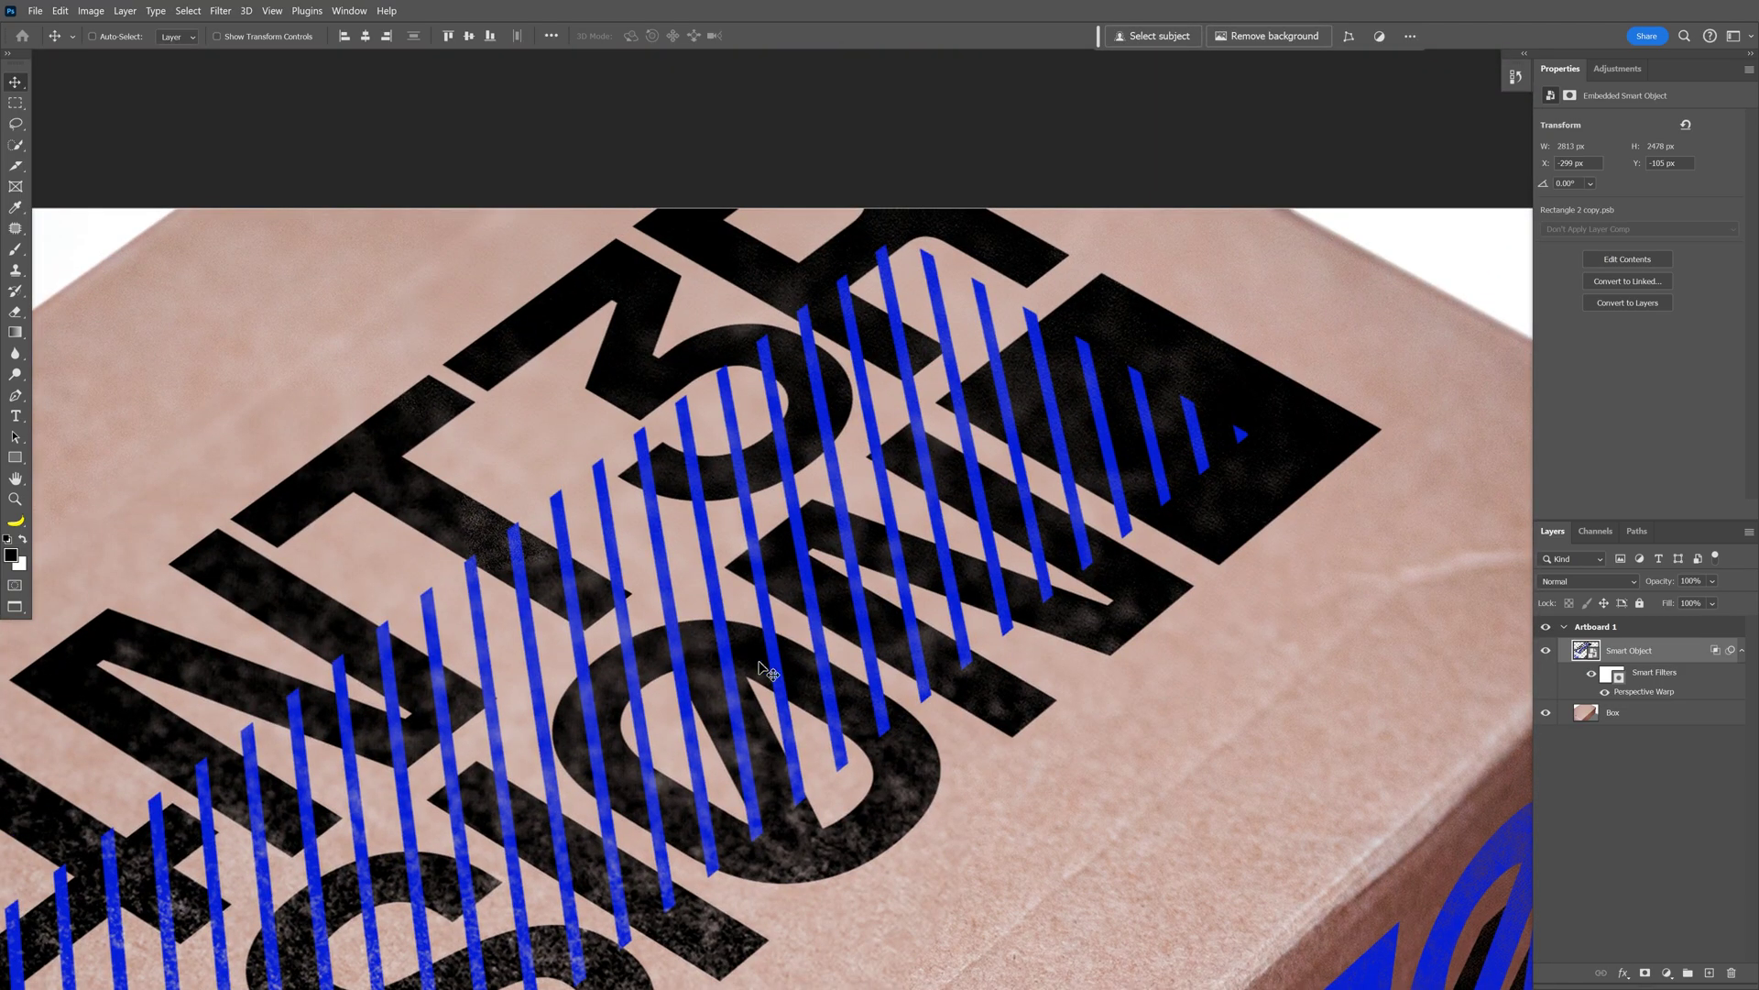
scroll(764, 658, "up", 3)
scroll(817, 566, "down", 4)
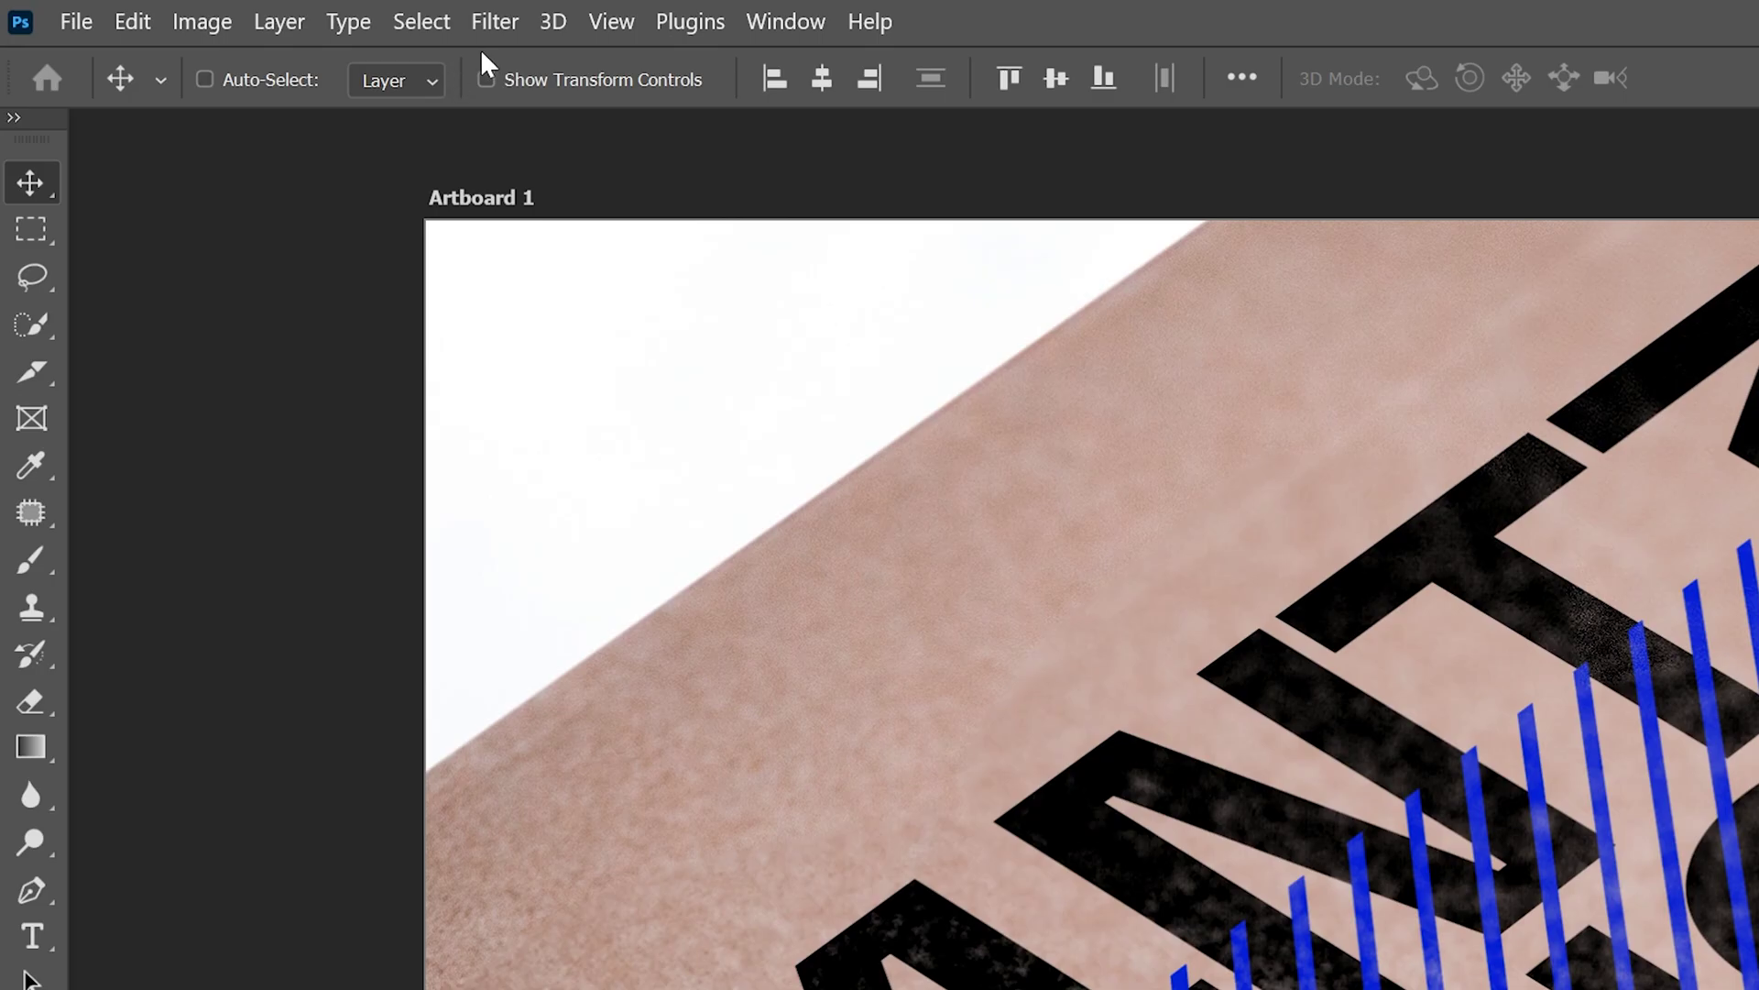
left_click(494, 22)
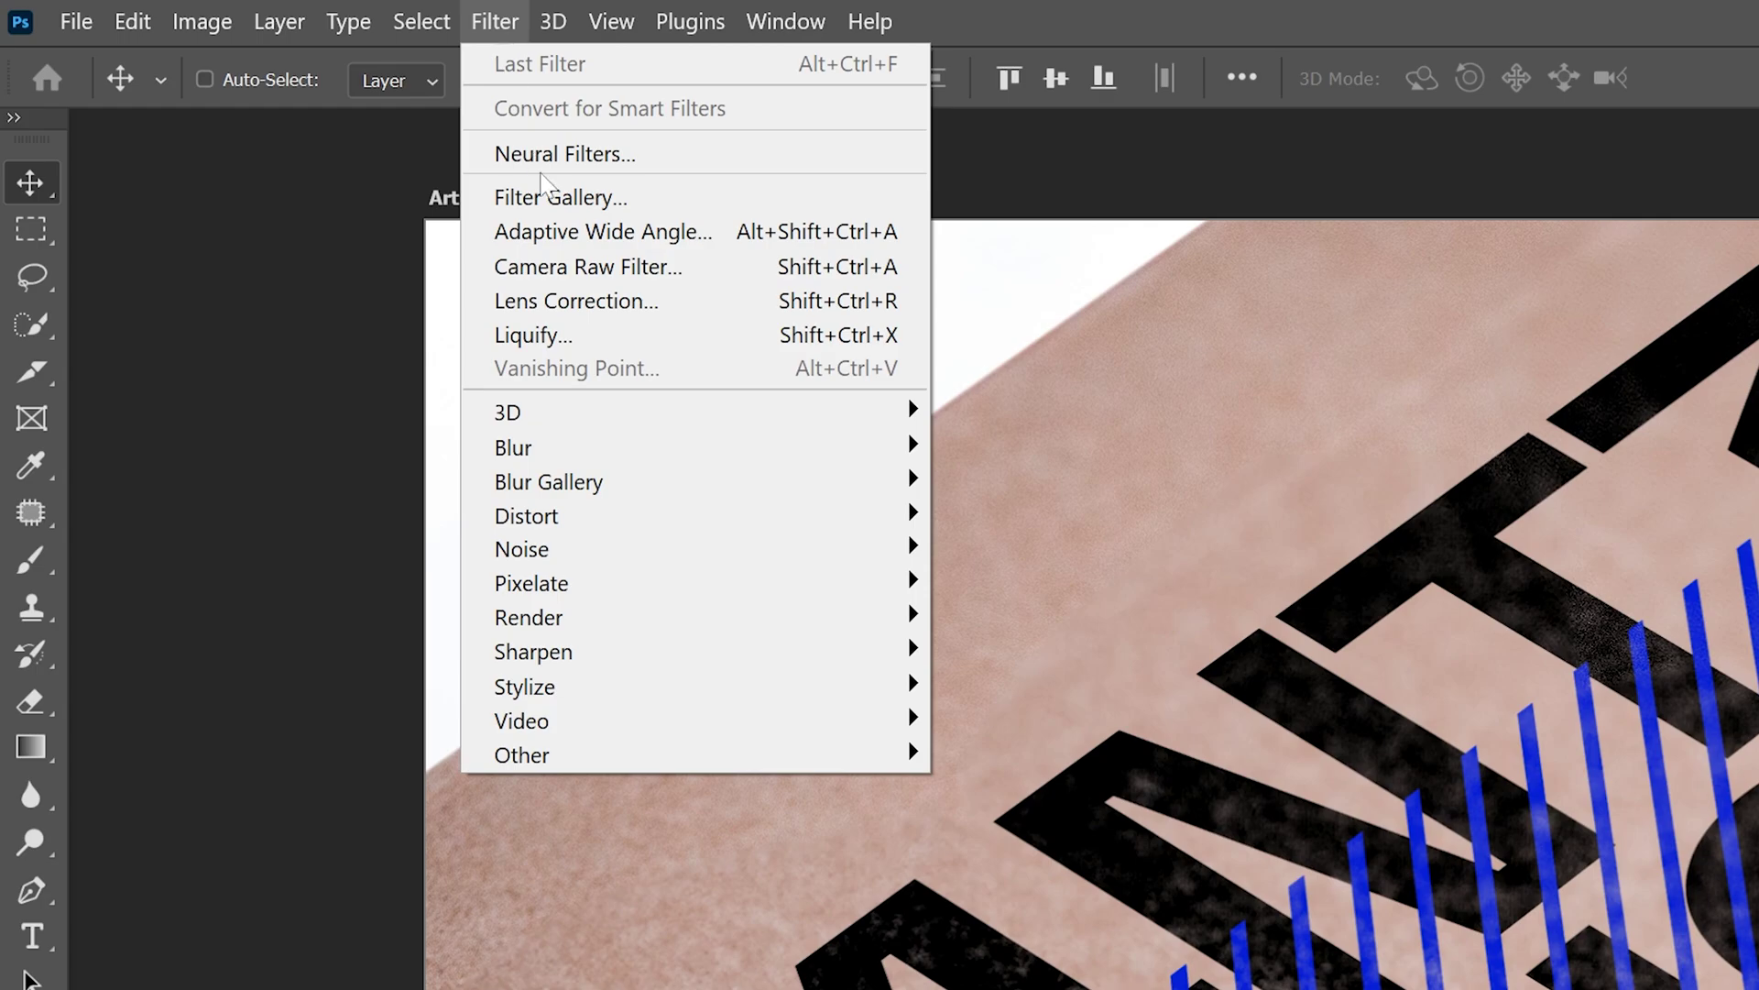
mouse_move(632, 488)
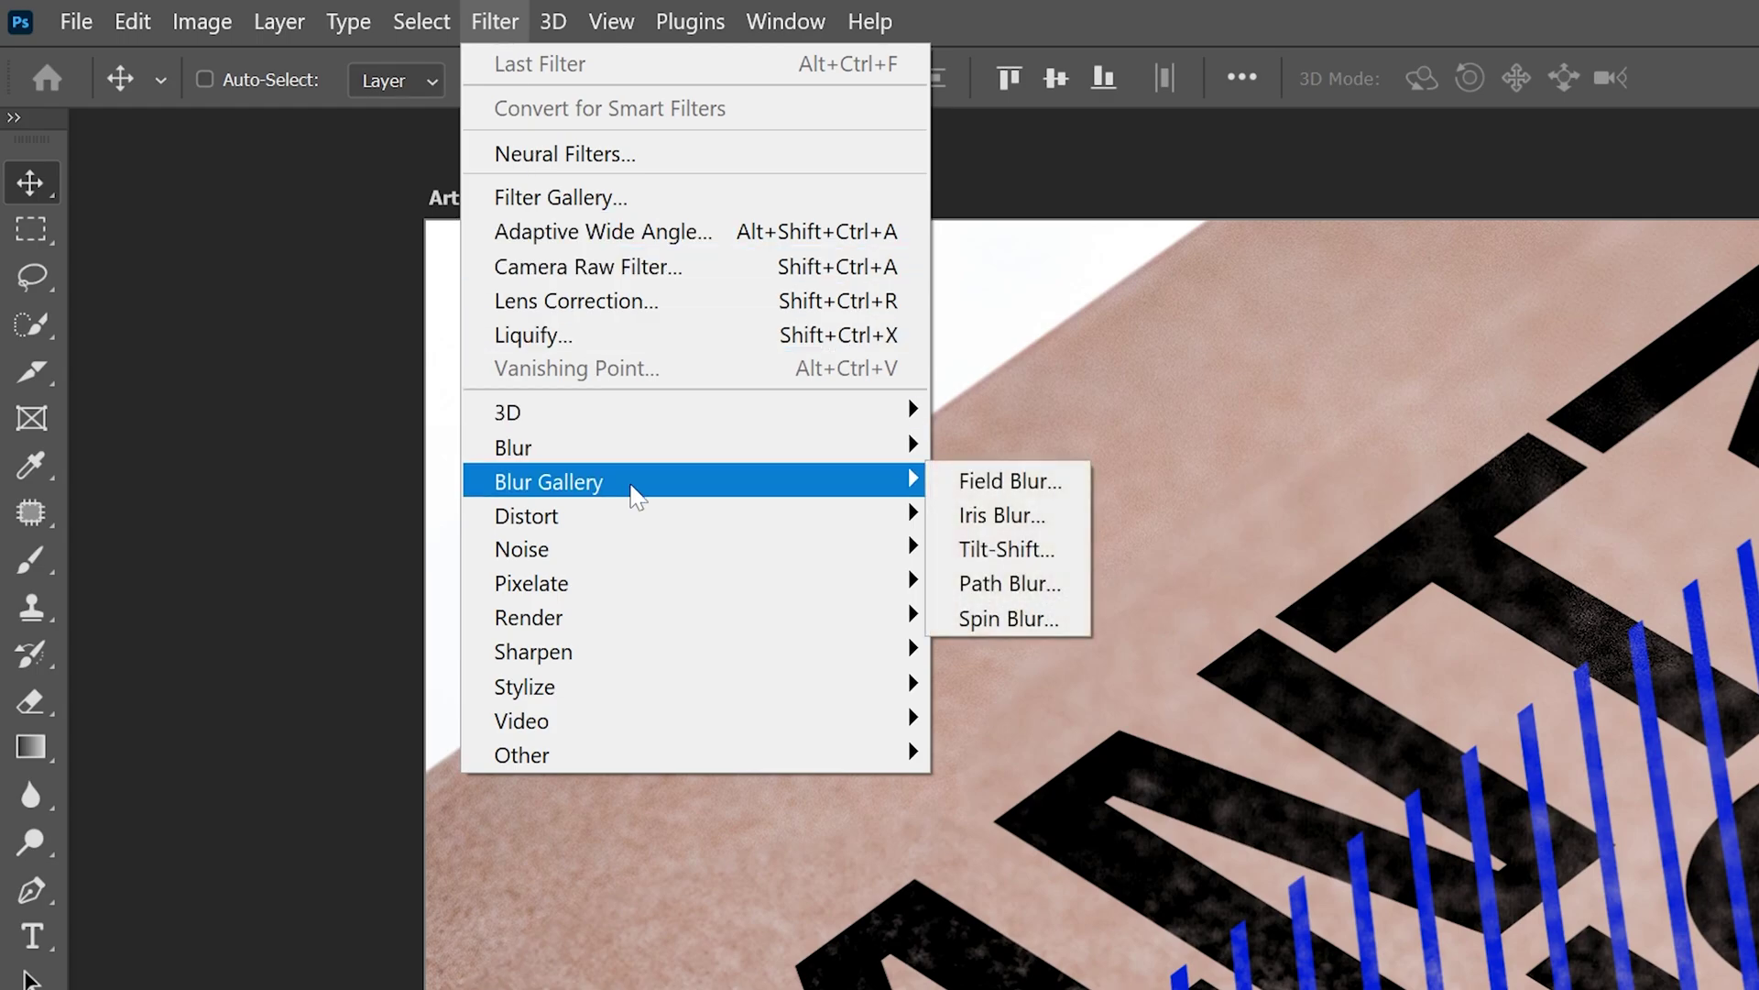
left_click(994, 481)
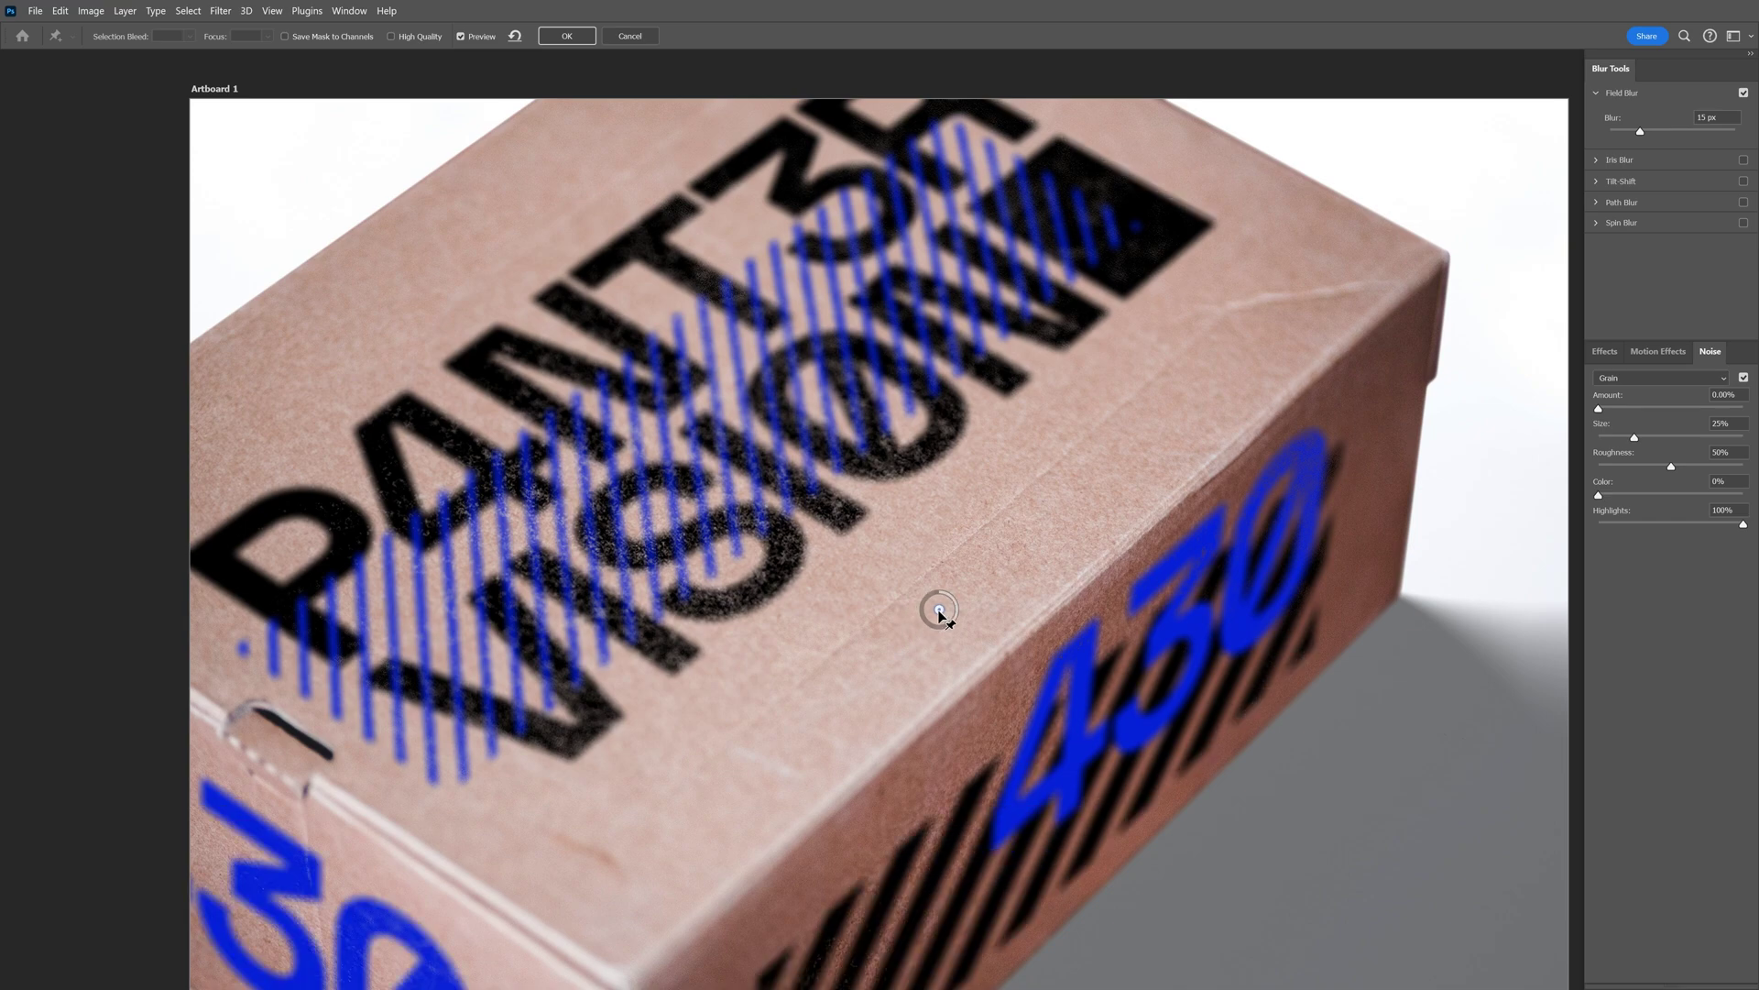
left_click_drag(937, 612, 1327, 568)
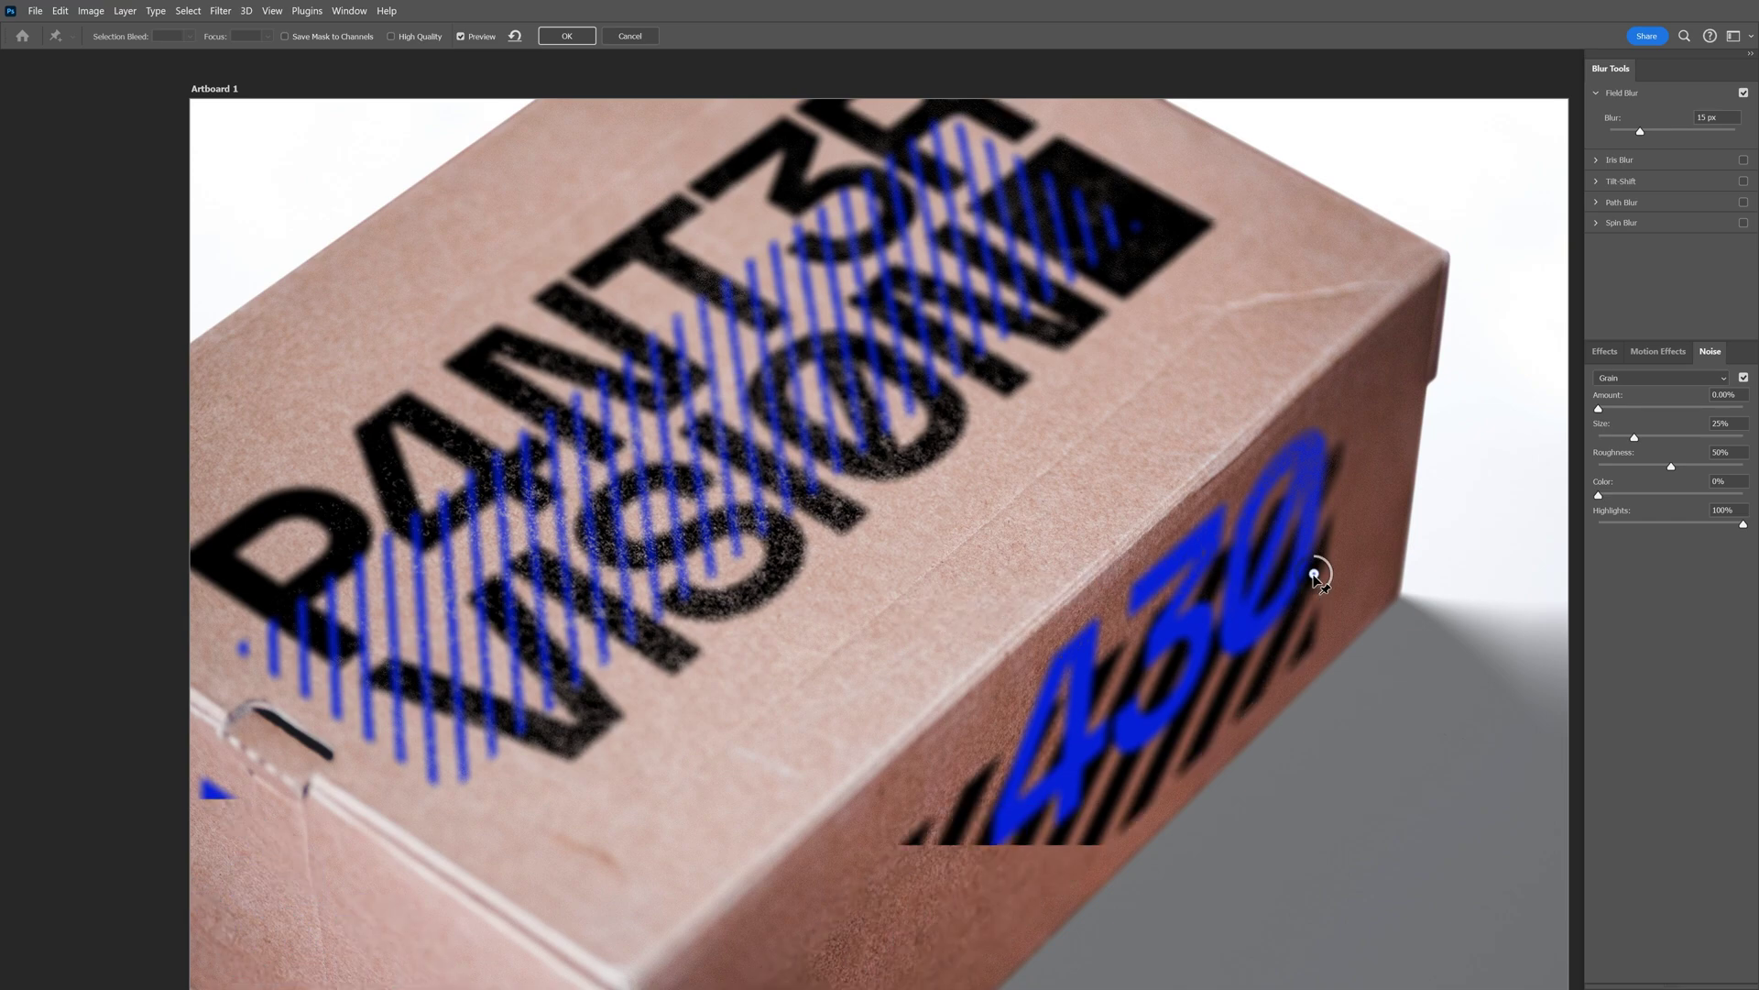
- Add pins: a 0 px sharp one near the 430, others on the lettering, one at 1 px, then apply
left_click(1013, 717)
left_click_drag(1024, 736, 1015, 714)
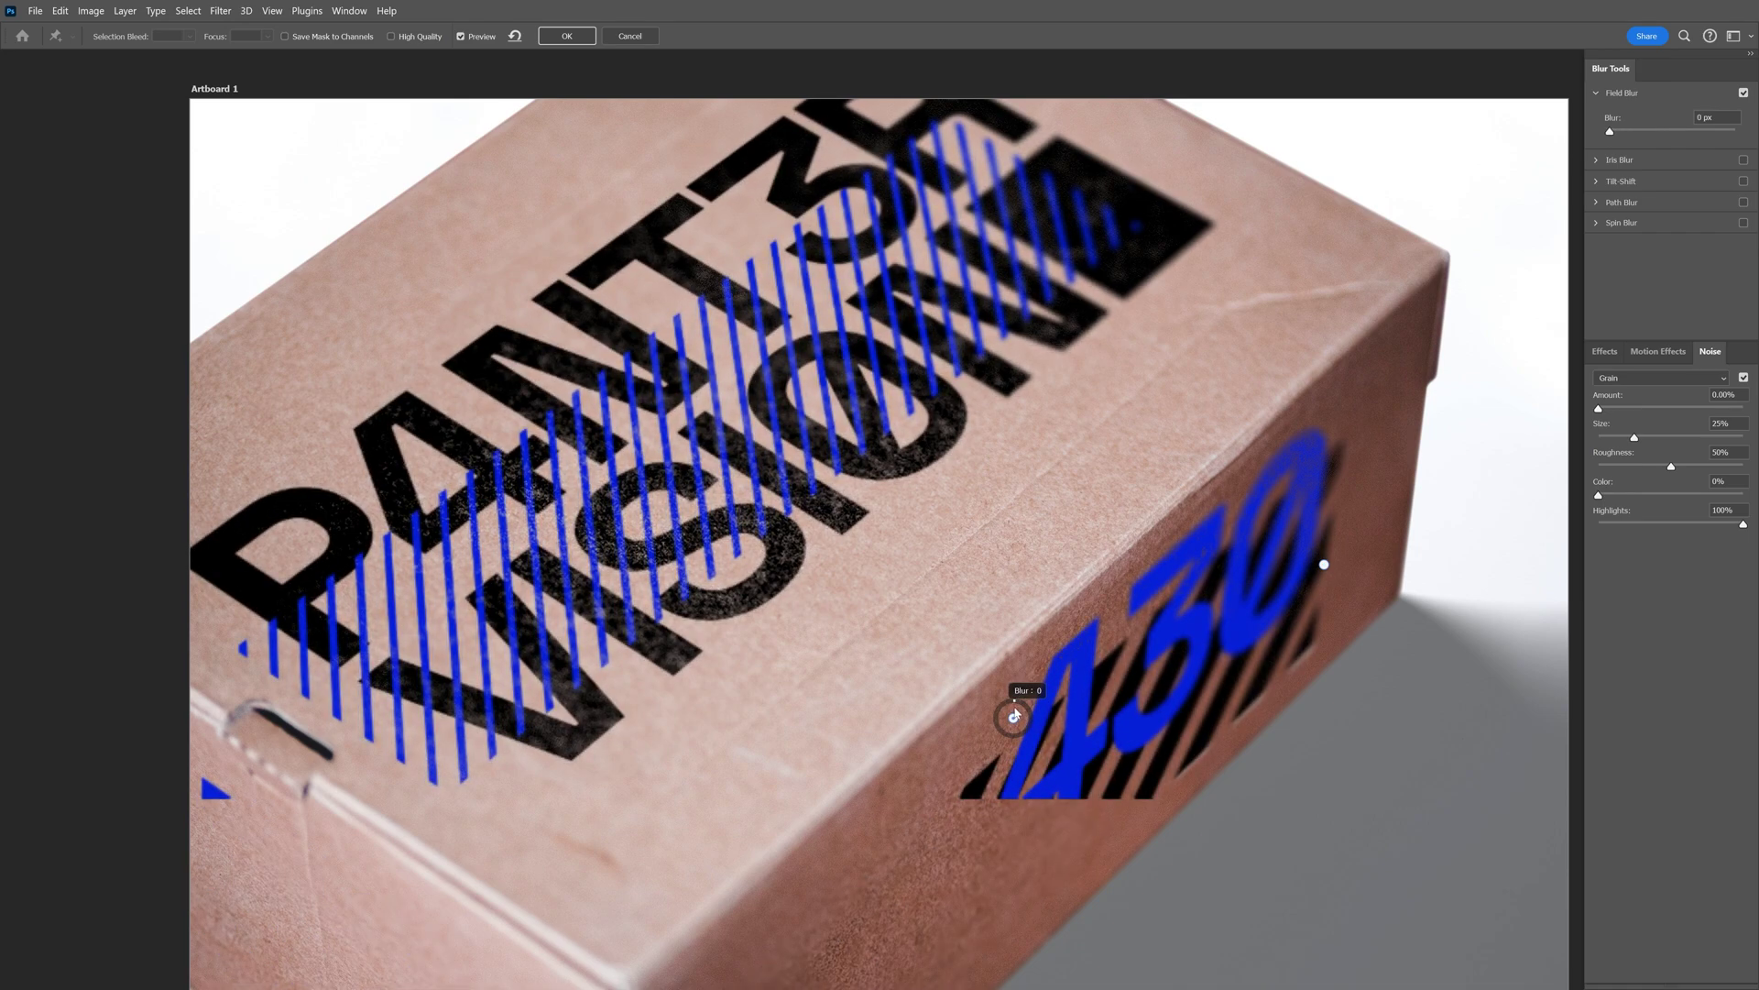
left_click(939, 188)
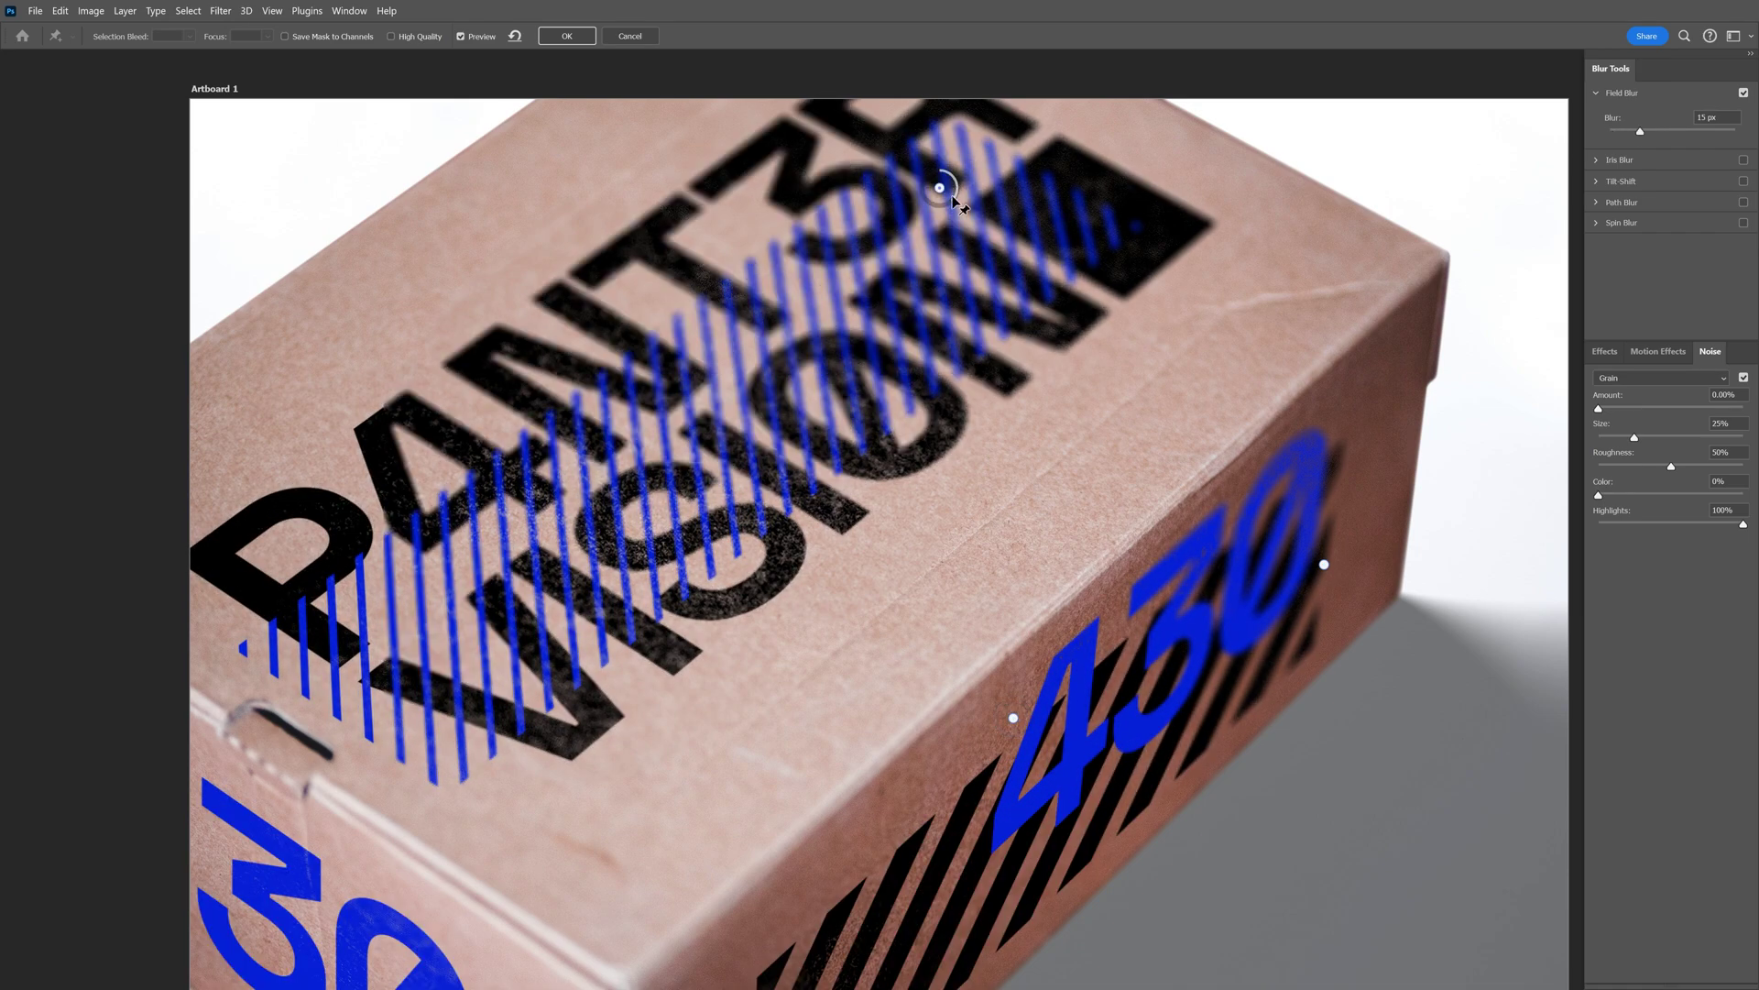
left_click(698, 423)
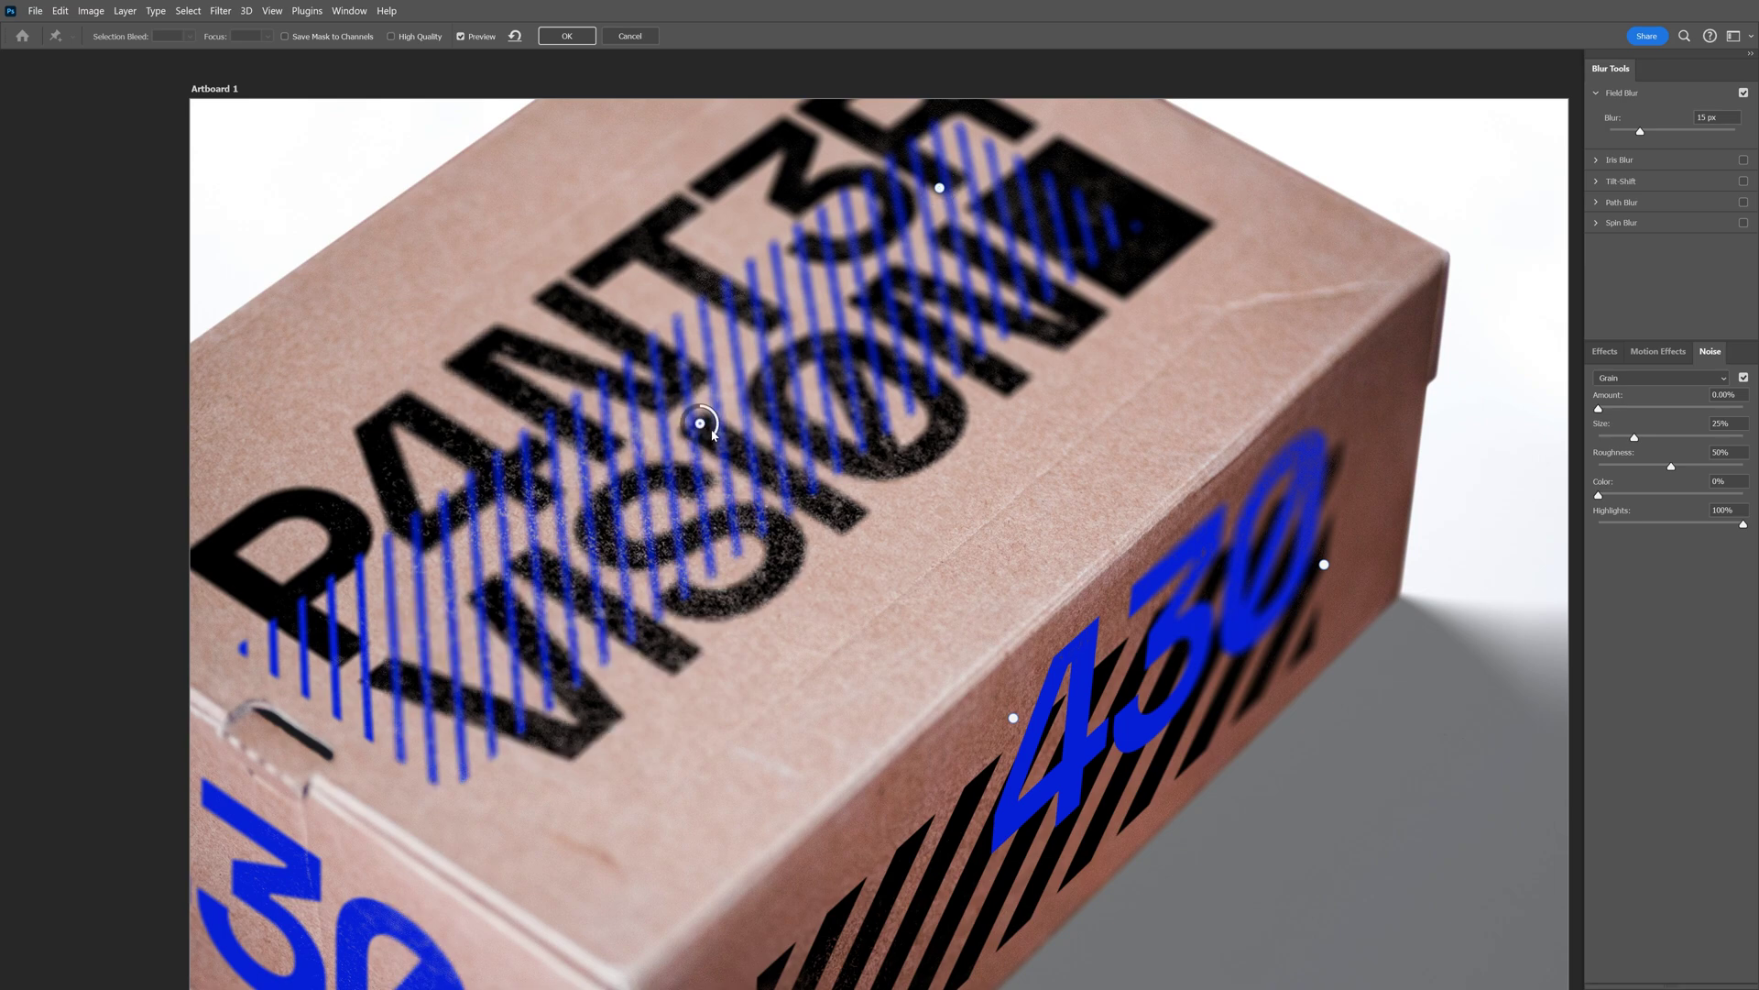
left_click(559, 191)
left_click_drag(559, 190, 587, 183)
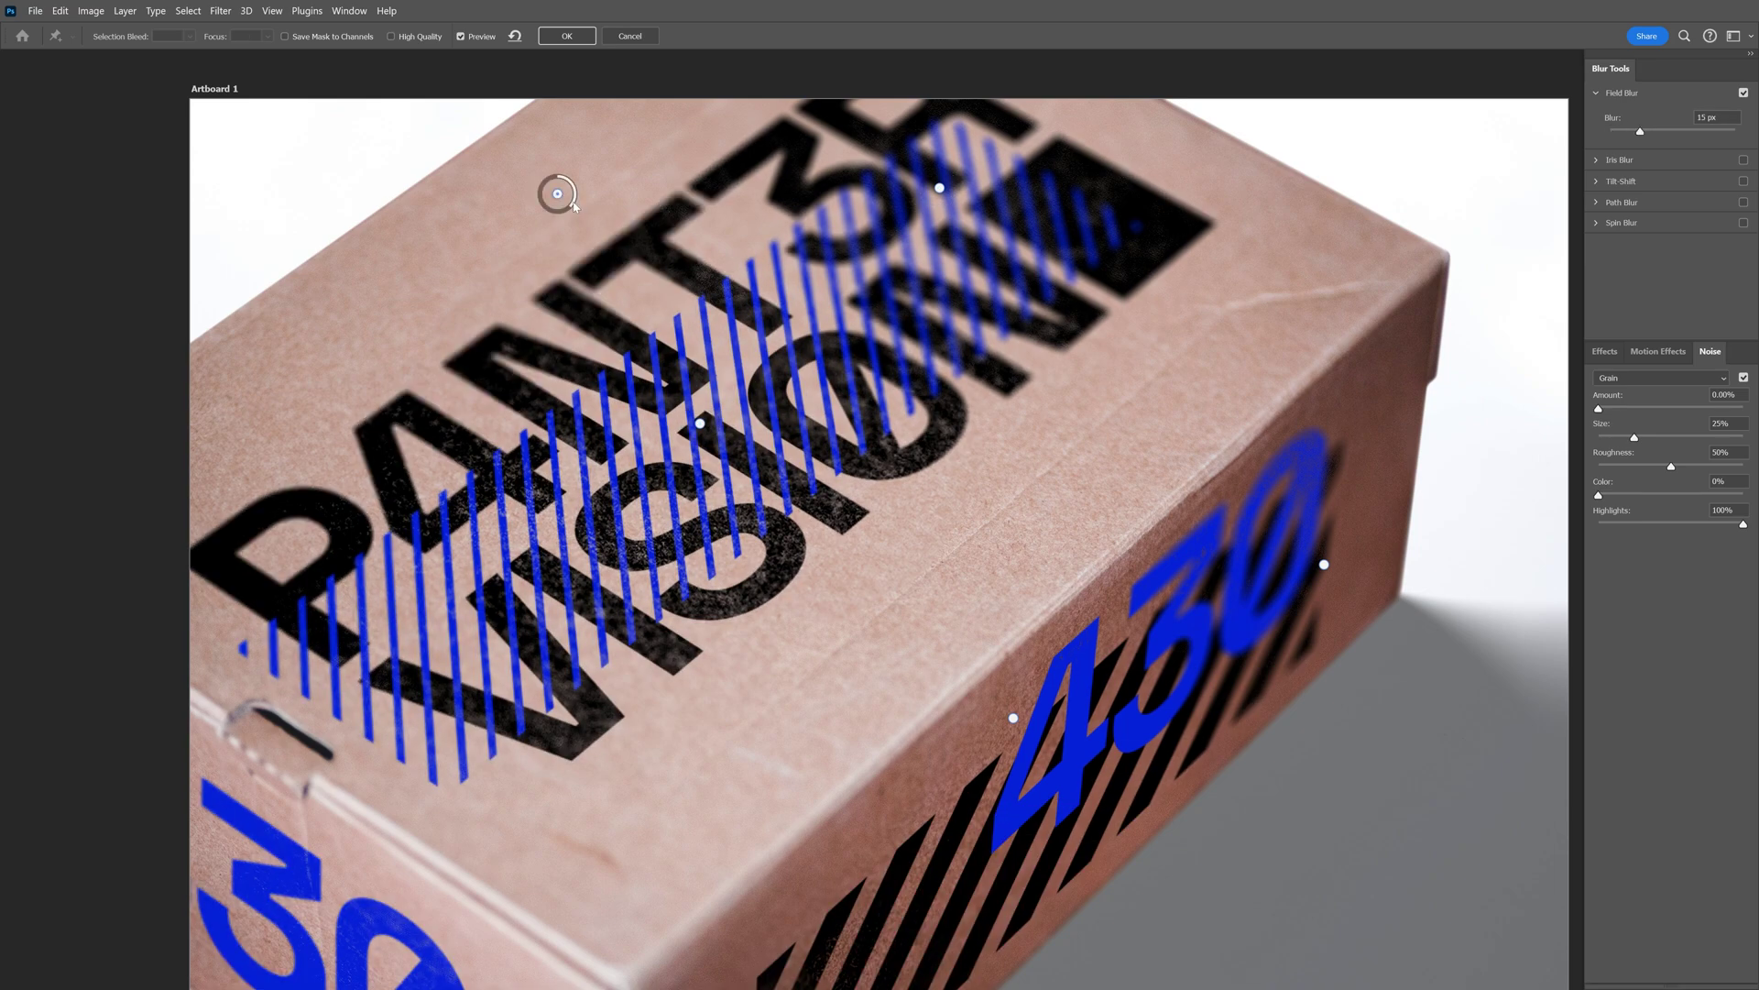
scroll(749, 575, "down", 1)
left_click_drag(748, 574, 762, 547)
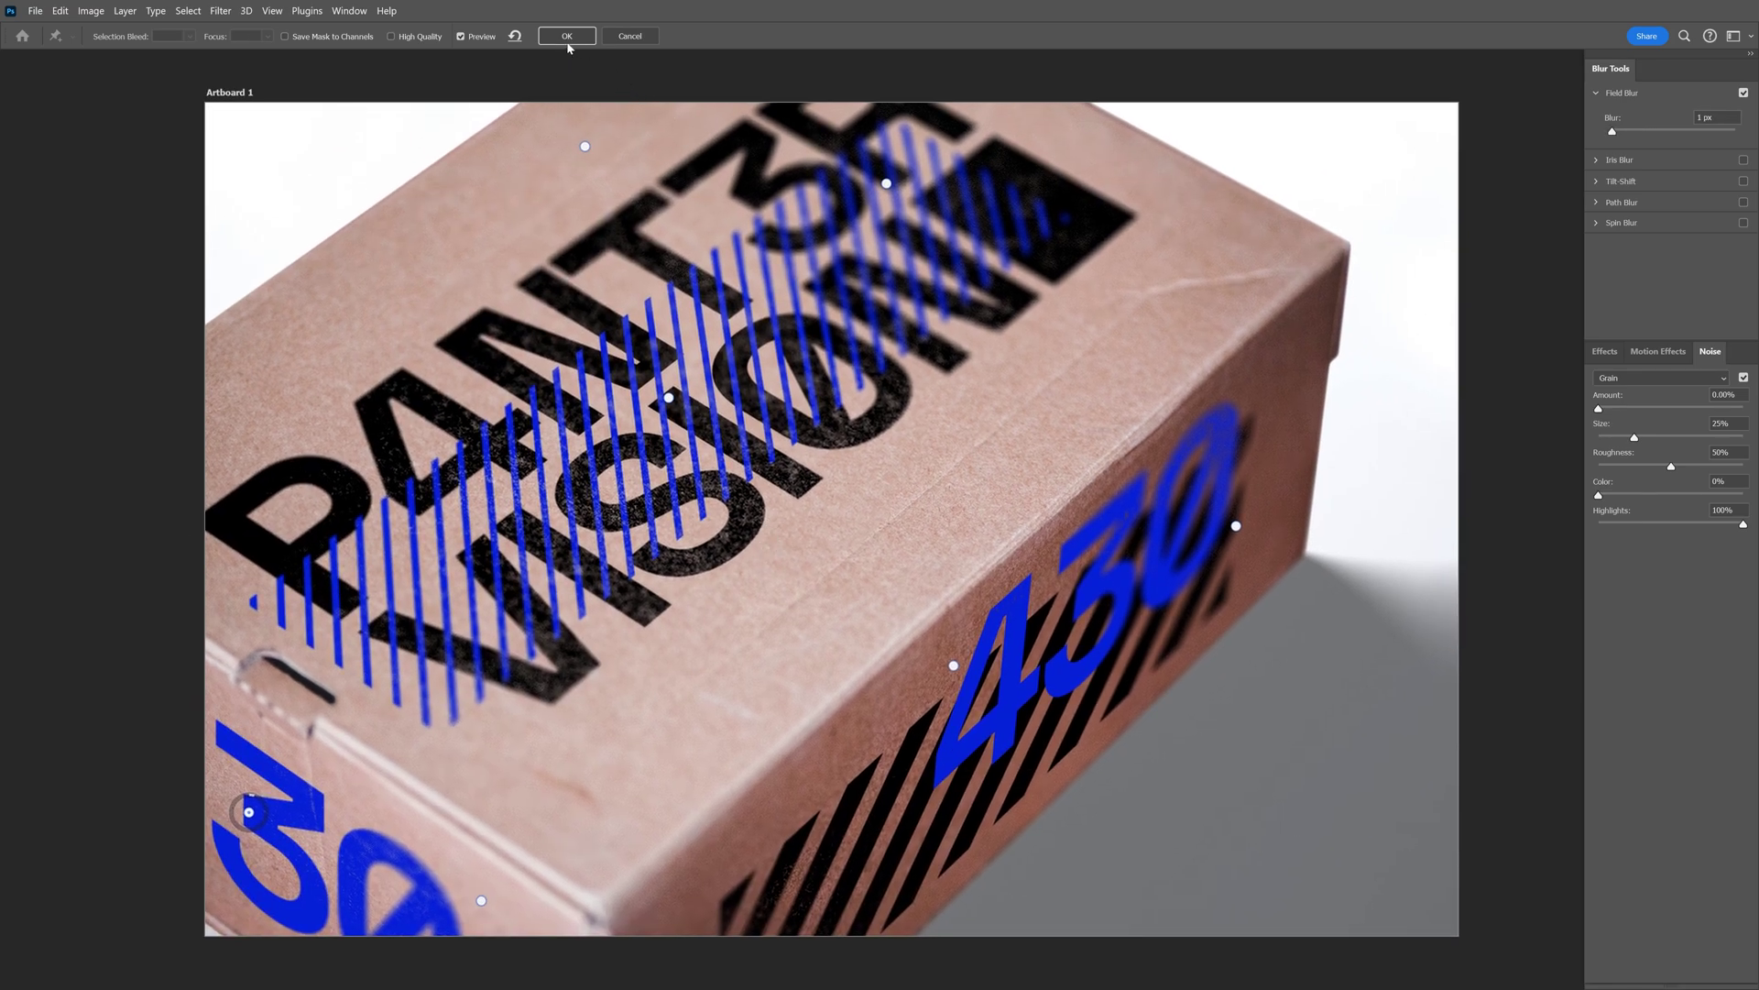
left_click(567, 35)
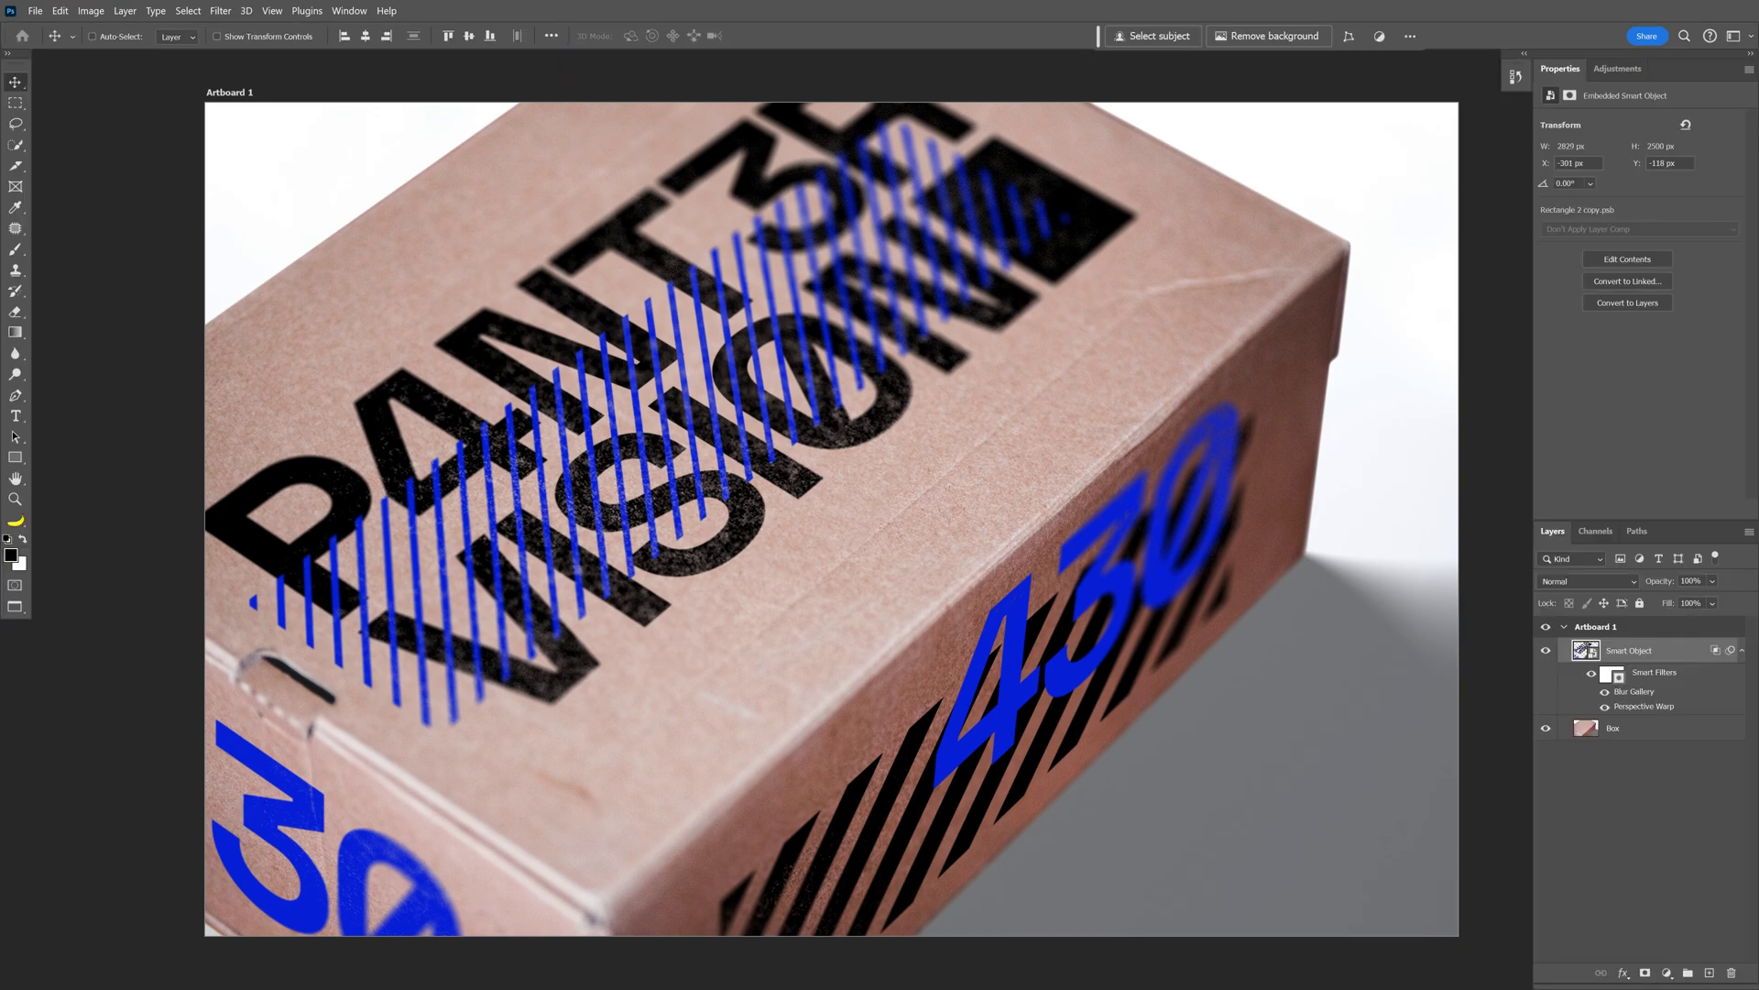